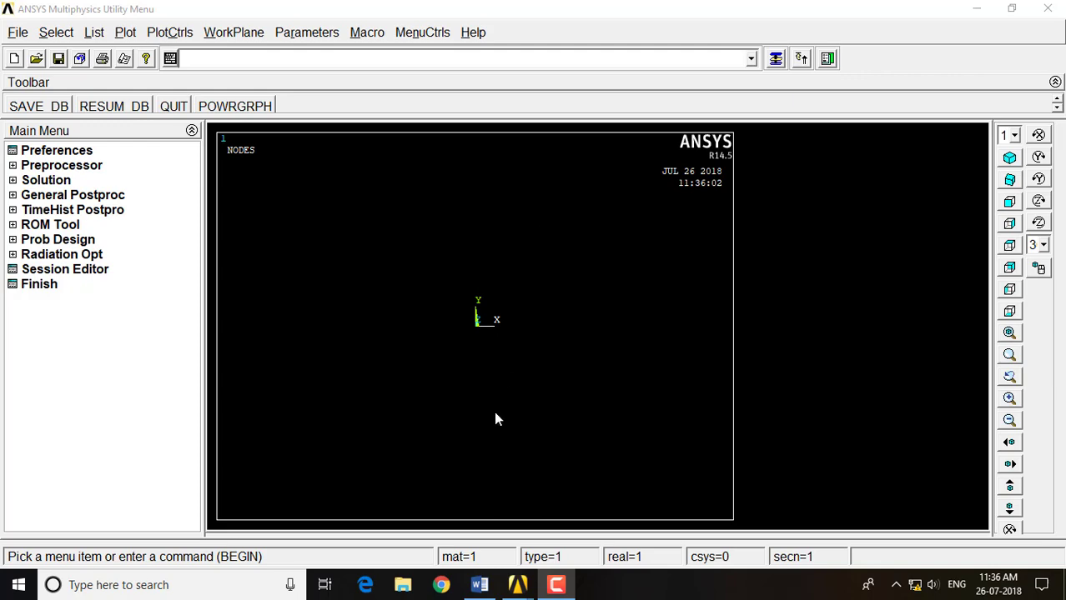
- Switch to the Word notes and review the Ex:16 truss problem's material data, cross-sectional area, dimensions, supports and loads
{"action": "left_click", "coordinate": [480, 584]}
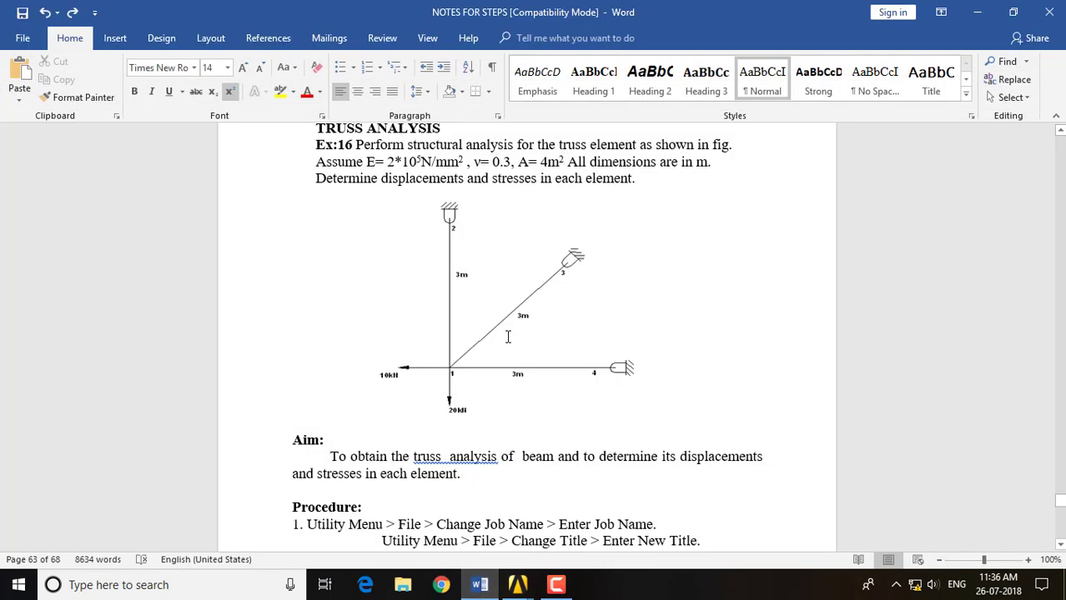
{"action": "scroll", "coordinate": [507, 336], "scroll_direction": "up", "scroll_amount": 1}
{"action": "scroll", "coordinate": [507, 336], "scroll_direction": "down", "scroll_amount": 1}
{"action": "scroll", "coordinate": [633, 317], "scroll_direction": "up", "scroll_amount": 1}
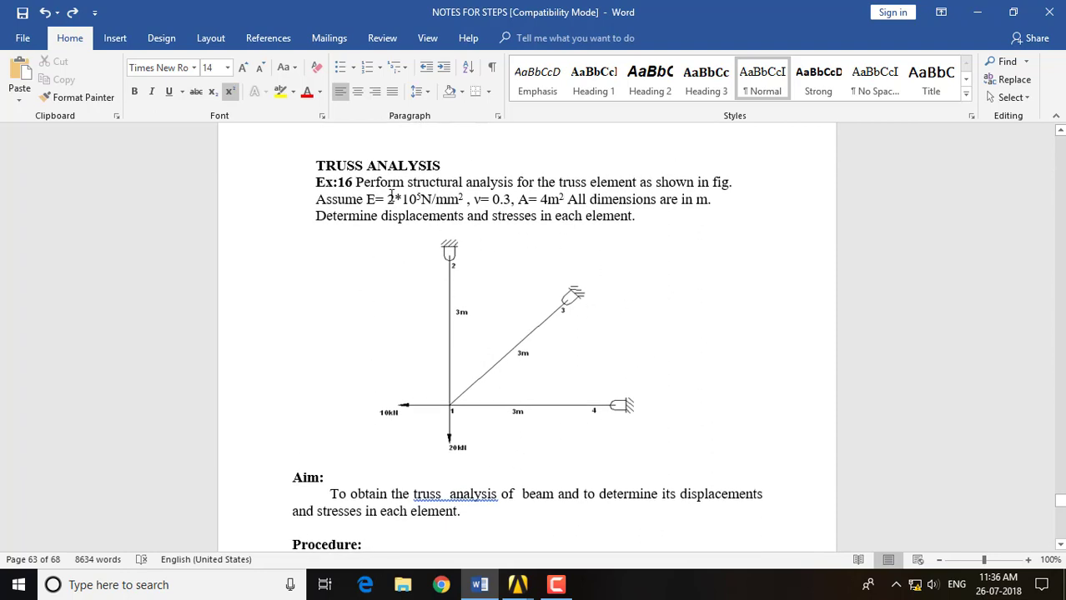
{"action": "left_click", "coordinate": [366, 201]}
{"action": "left_click", "coordinate": [486, 211]}
{"action": "left_click", "coordinate": [537, 198]}
{"action": "scroll", "coordinate": [714, 311], "scroll_direction": "down", "scroll_amount": 1}
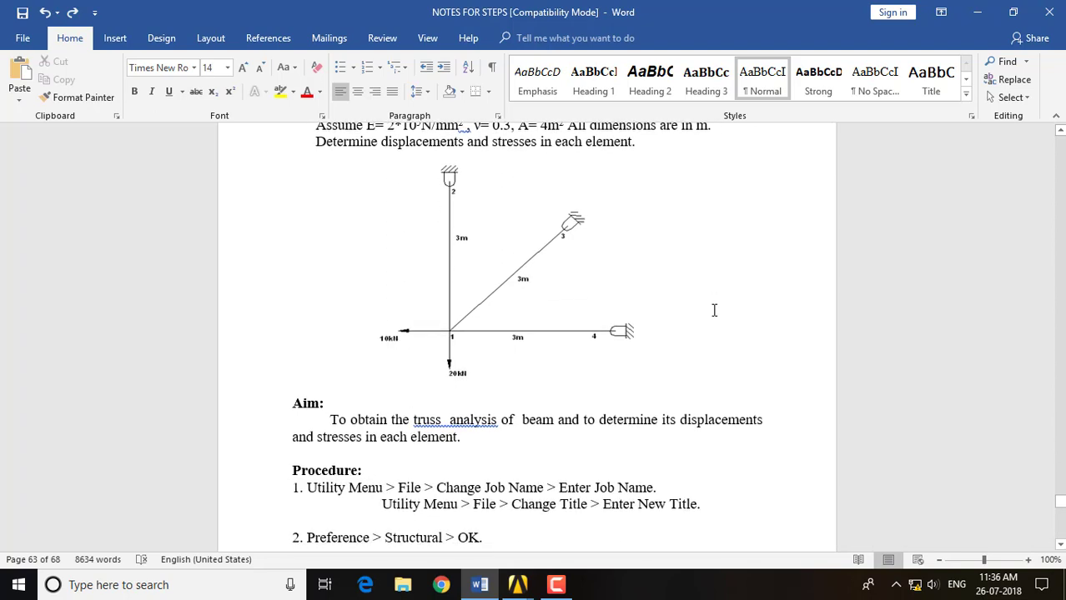
{"action": "scroll", "coordinate": [714, 310], "scroll_direction": "up", "scroll_amount": 1}
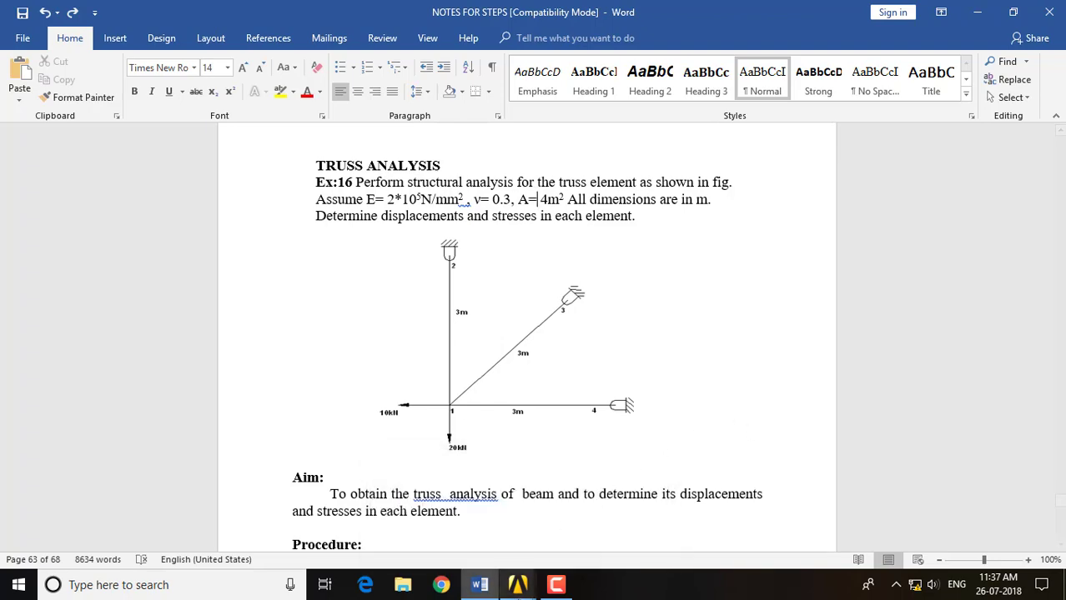
- Switch back to ANSYS and set the GUI filtering preferences to the Structural discipline
{"action": "mouse_move", "coordinate": [517, 585]}
{"action": "left_click", "coordinate": [570, 524]}
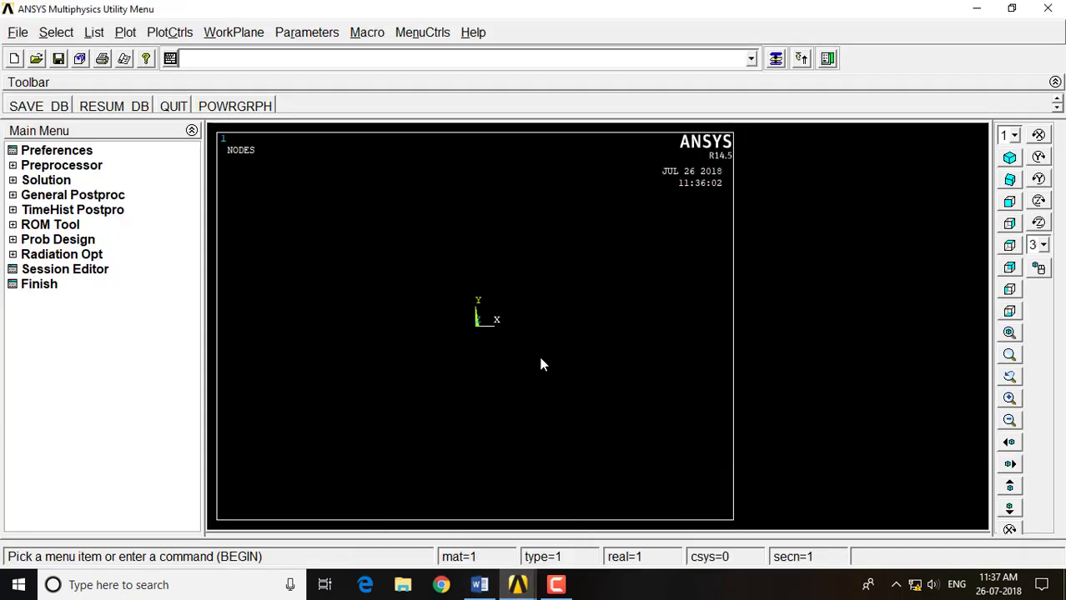
{"action": "left_click", "coordinate": [71, 152]}
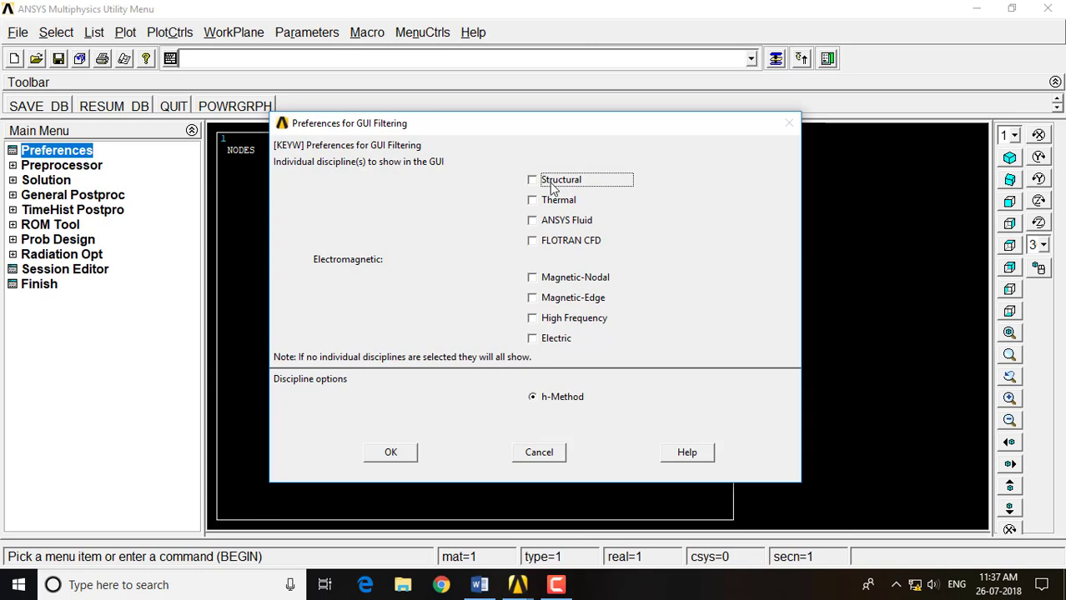
{"action": "left_click", "coordinate": [397, 453]}
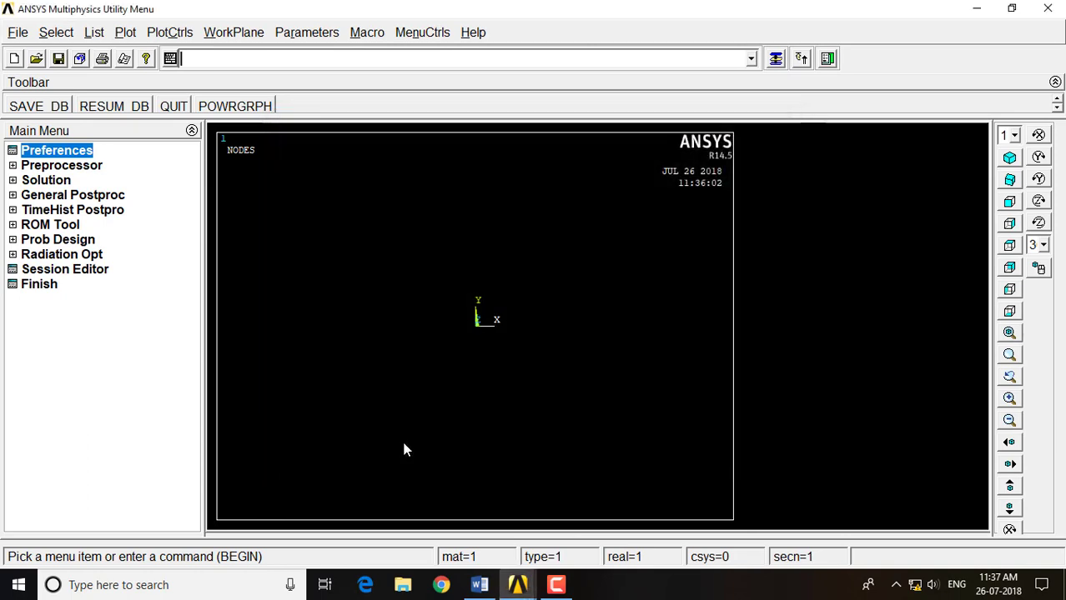
- Add the Link 3D finit stn 180 element as element type 1 and close the element types dialog
{"action": "left_click", "coordinate": [65, 166]}
{"action": "left_click", "coordinate": [69, 181]}
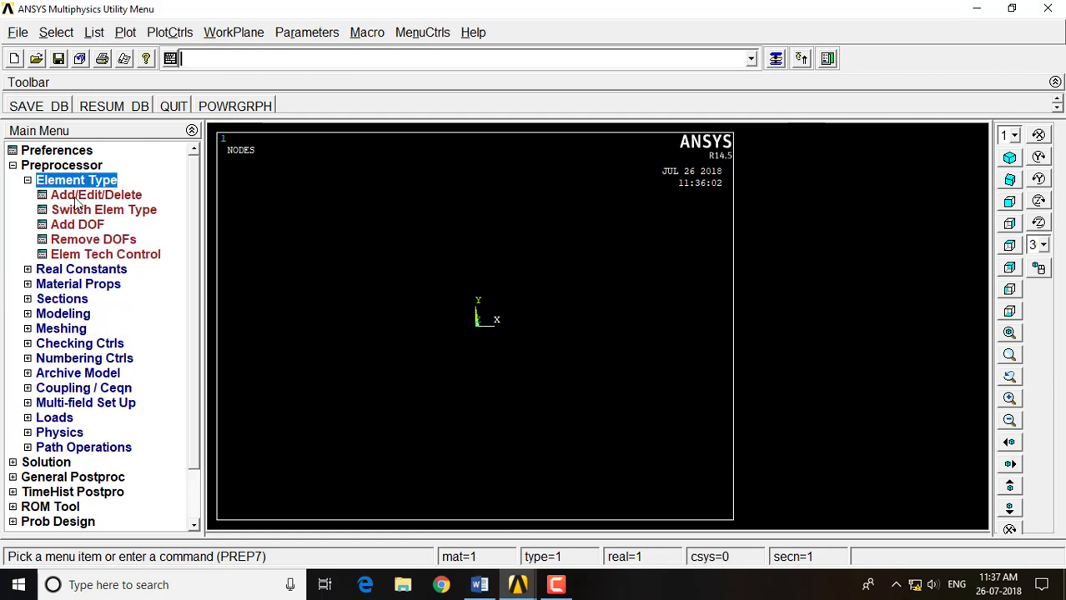
{"action": "left_click", "coordinate": [75, 197]}
{"action": "left_click", "coordinate": [115, 400]}
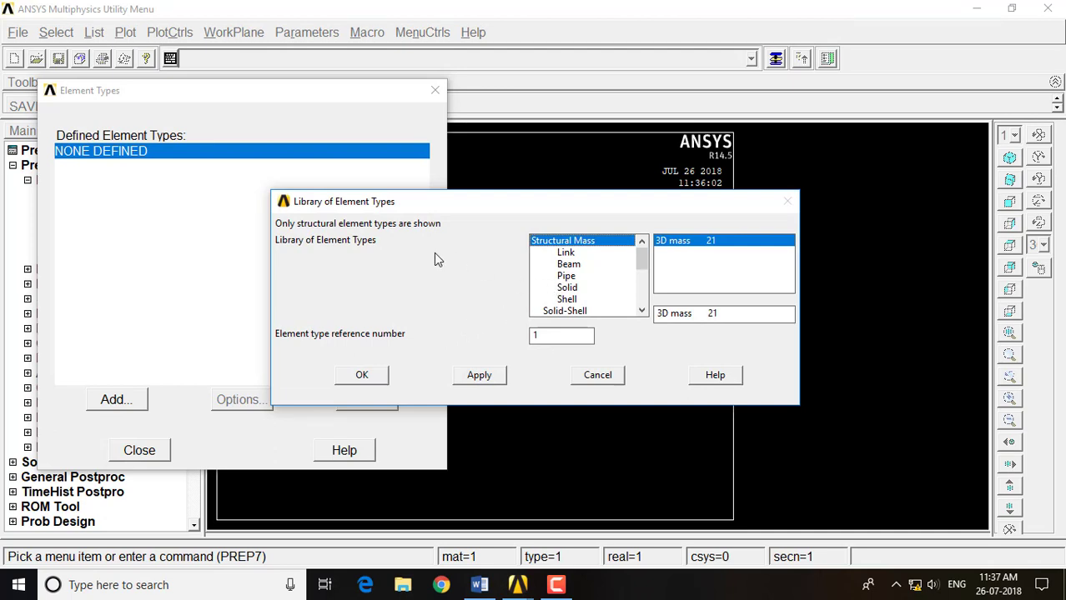
{"action": "left_click", "coordinate": [572, 255]}
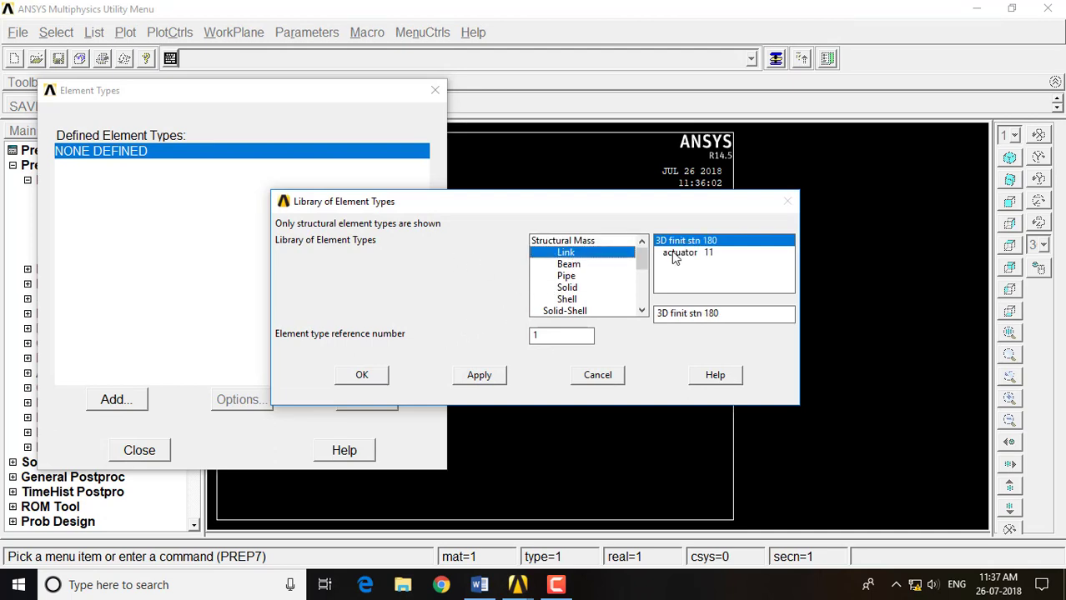
{"action": "left_click", "coordinate": [367, 376]}
{"action": "left_click", "coordinate": [139, 453]}
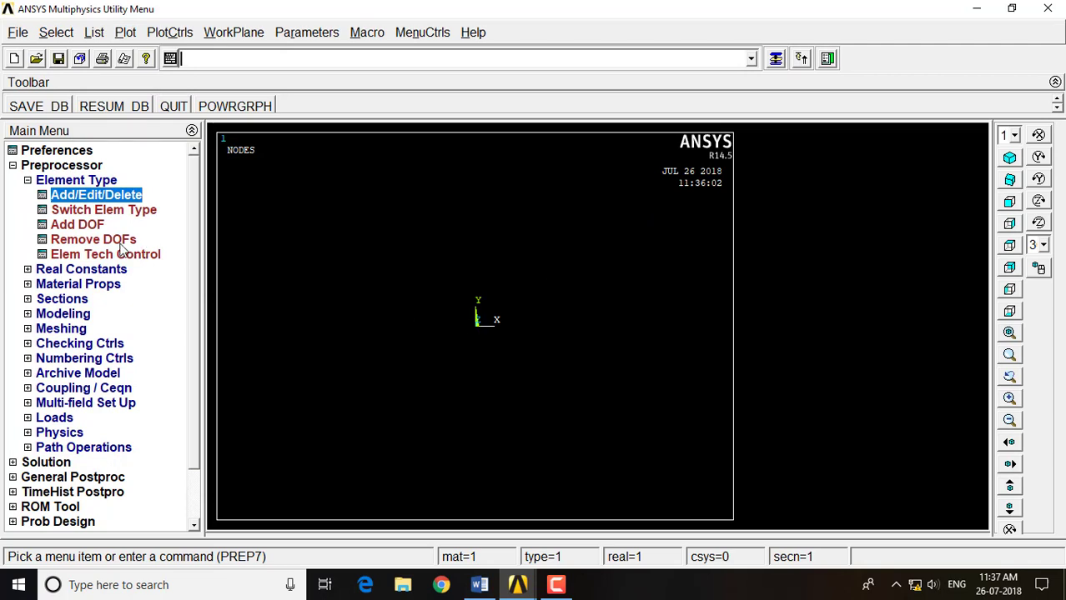
- Start a new real constant set for the LINK180 element type
{"action": "left_click", "coordinate": [105, 272]}
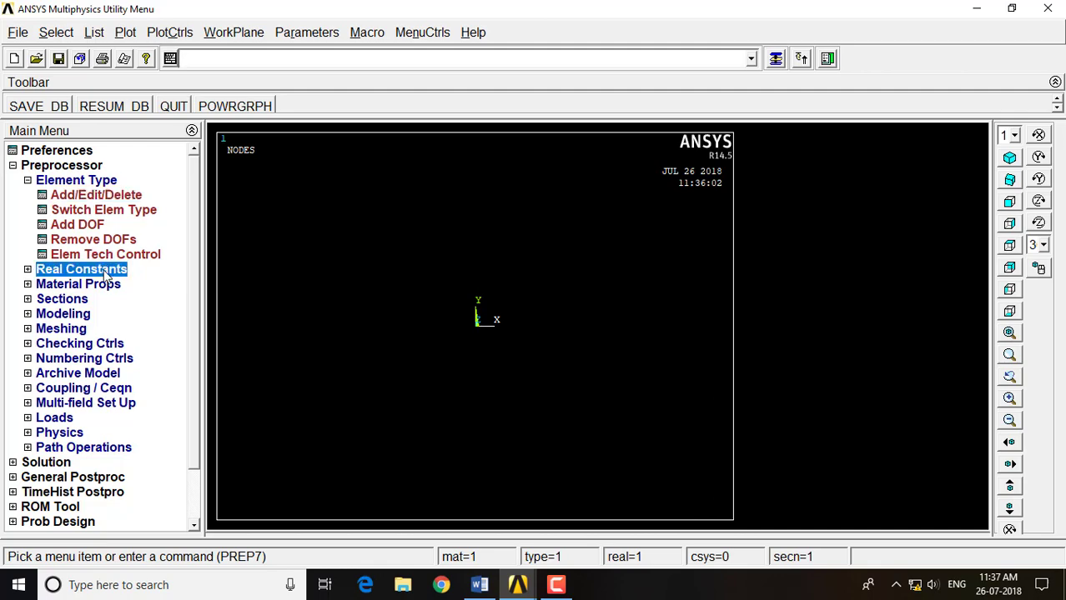
{"action": "left_click", "coordinate": [75, 211]}
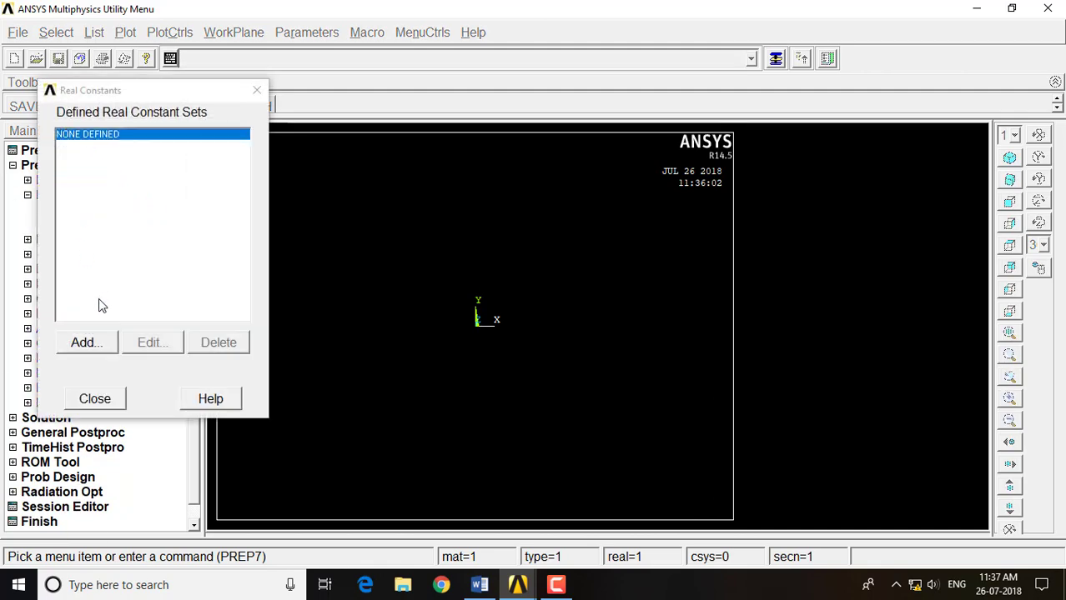
{"action": "left_click", "coordinate": [104, 342]}
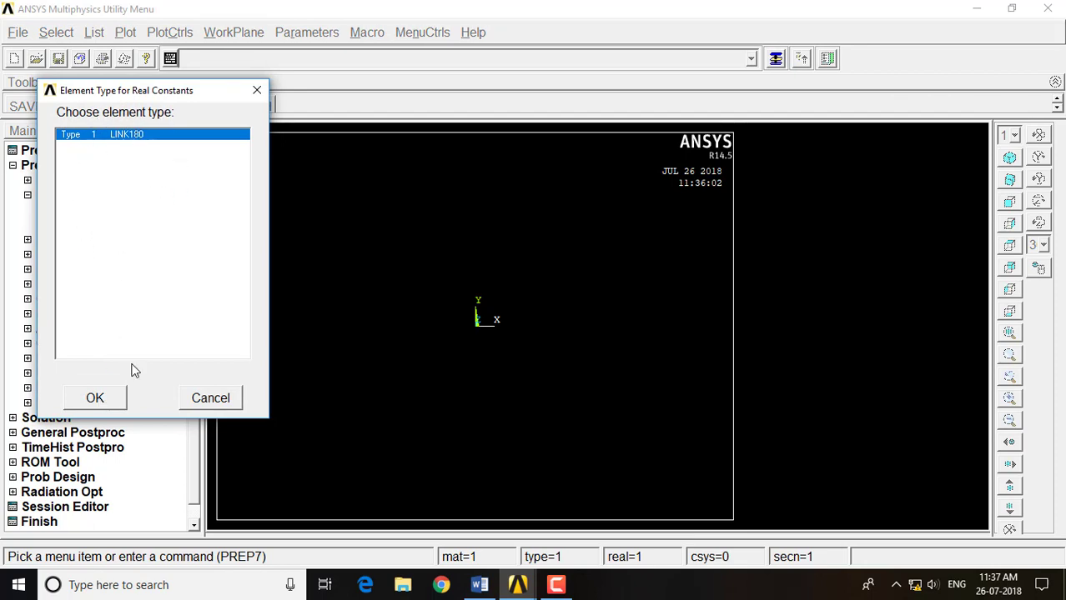
{"action": "left_click", "coordinate": [95, 399]}
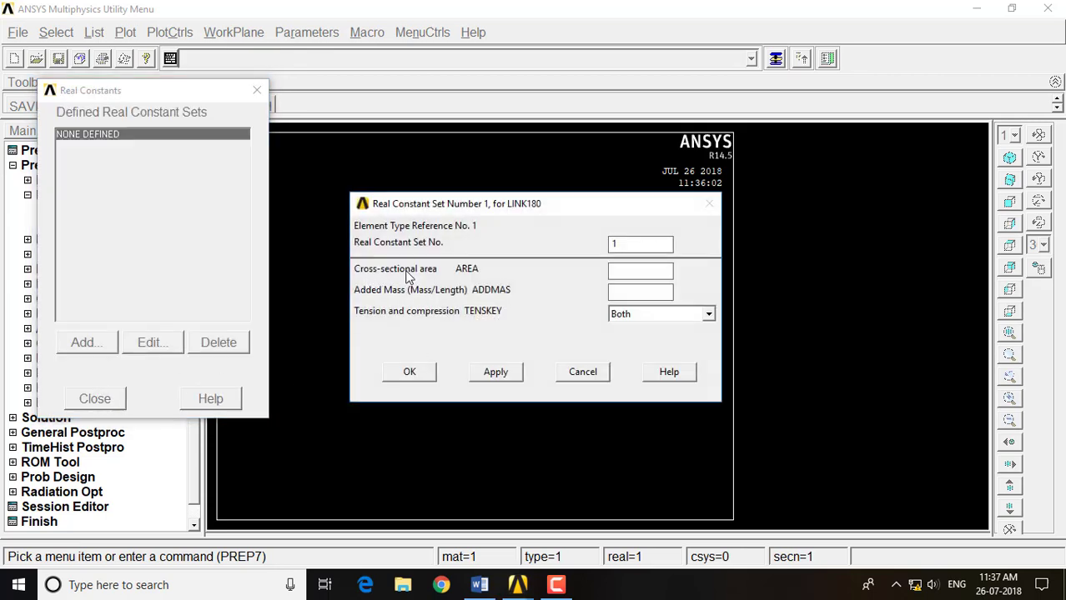
- Switch to the Word notes and check the truss's cross-sectional area and dimension units
{"action": "left_click", "coordinate": [480, 584]}
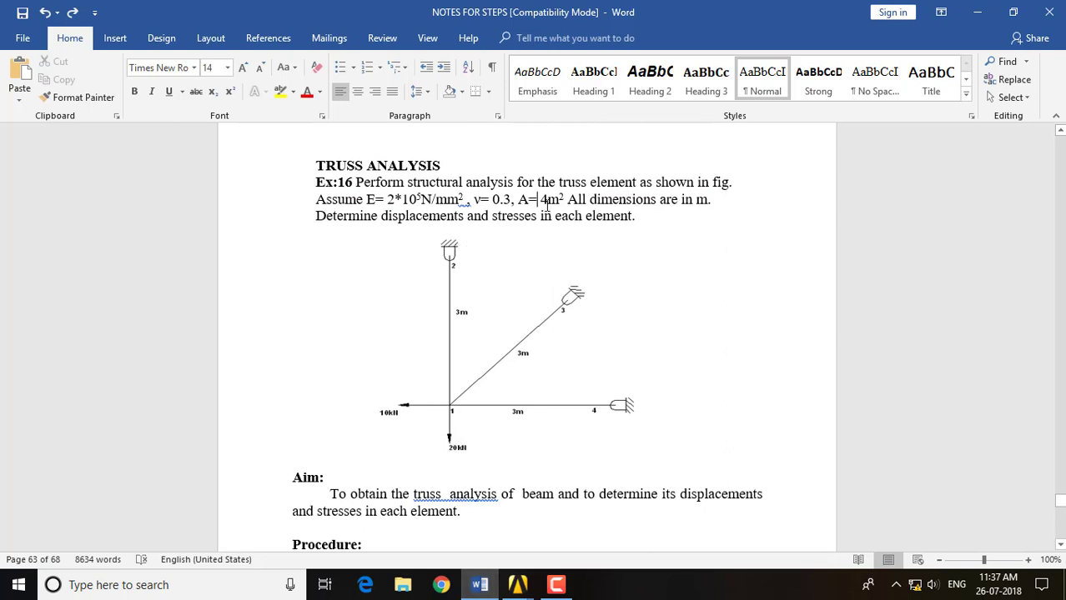
{"action": "double_click", "coordinate": [541, 199]}
{"action": "left_click", "coordinate": [599, 223]}
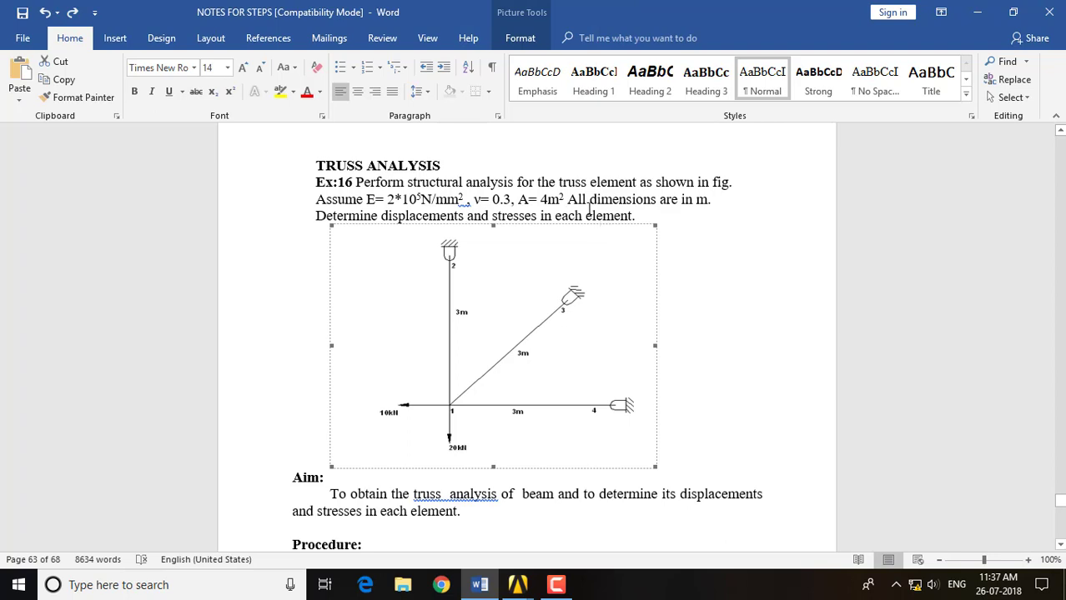
{"action": "left_click", "coordinate": [586, 211]}
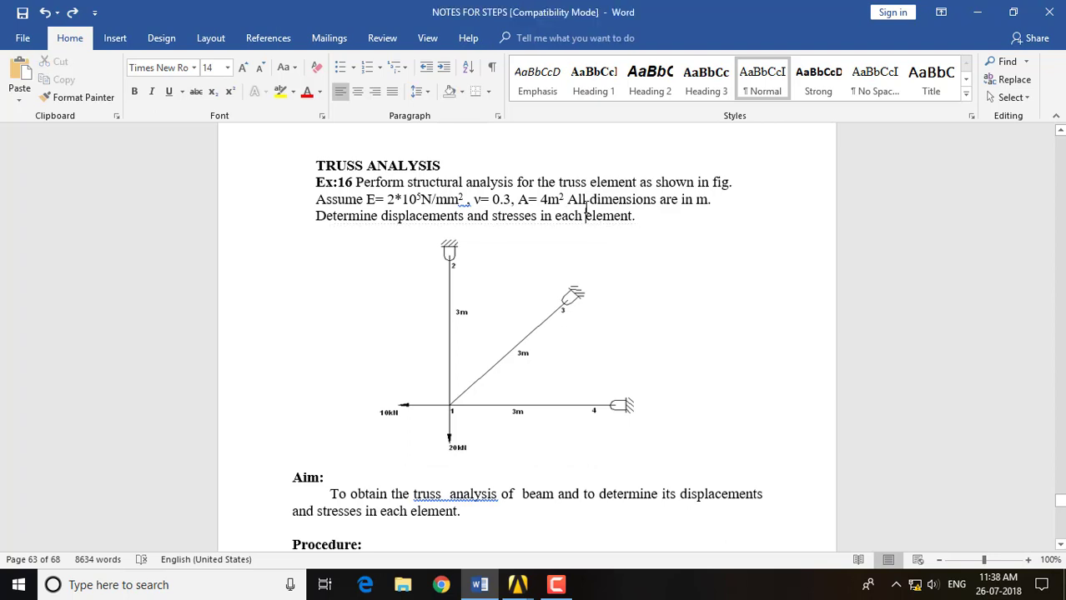
- Return to ANSYS, give real constant set 1 a cross-sectional area of 4e6, and close the real constants
{"action": "mouse_move", "coordinate": [517, 585]}
{"action": "left_click", "coordinate": [545, 546]}
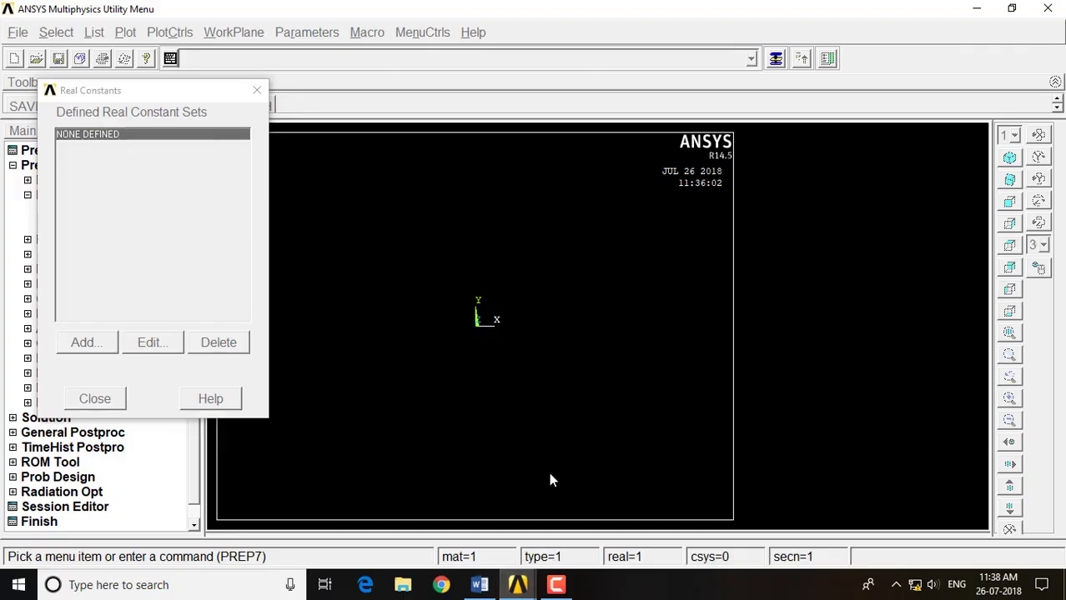
{"action": "left_click", "coordinate": [773, 60]}
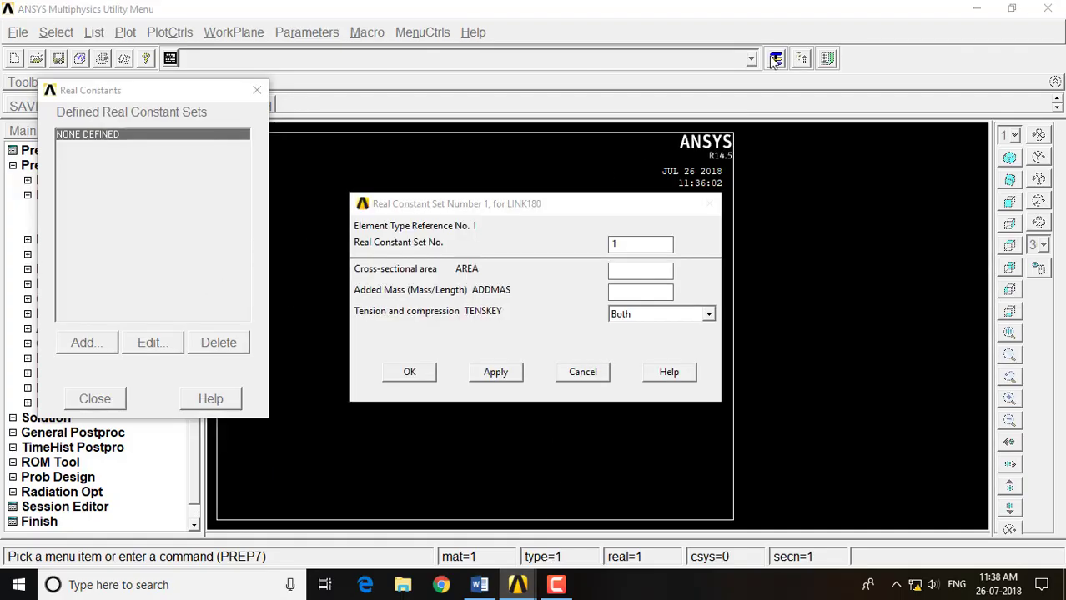
{"action": "left_click", "coordinate": [636, 270]}
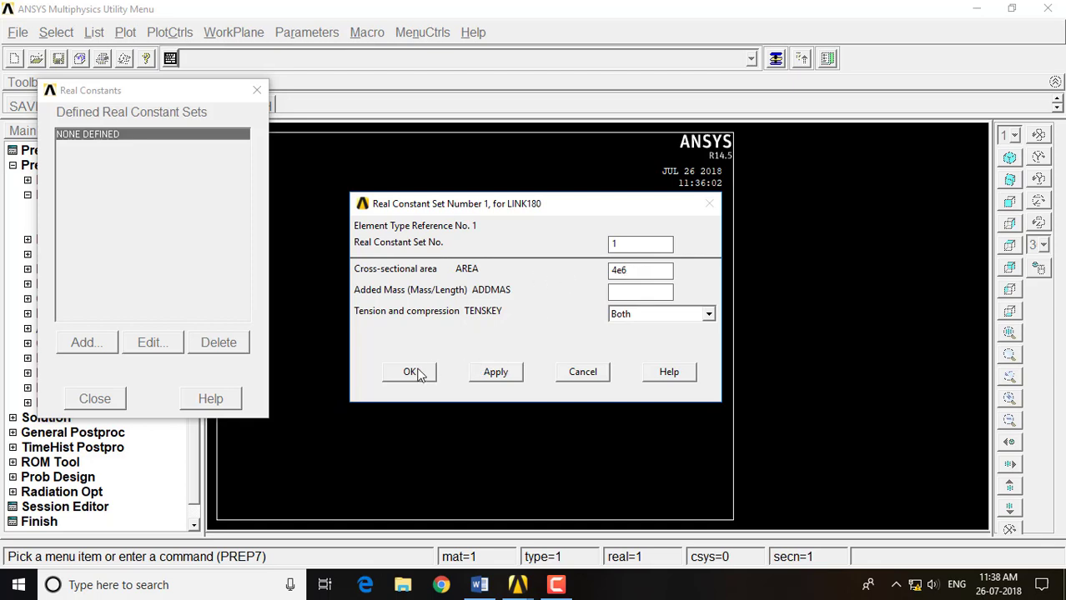
{"action": "left_click", "coordinate": [495, 375]}
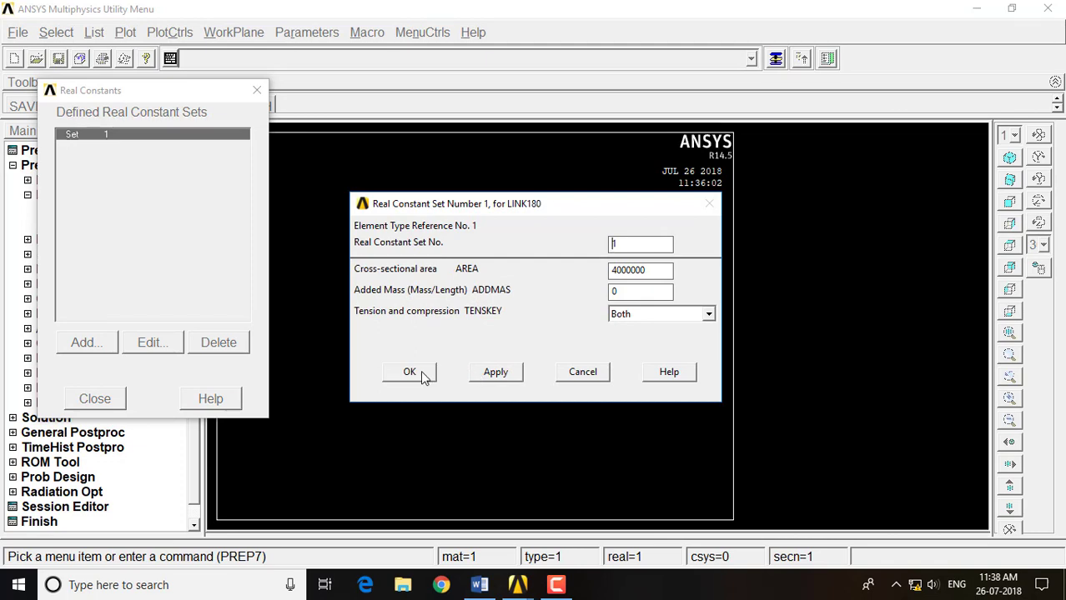
{"action": "left_click", "coordinate": [597, 372]}
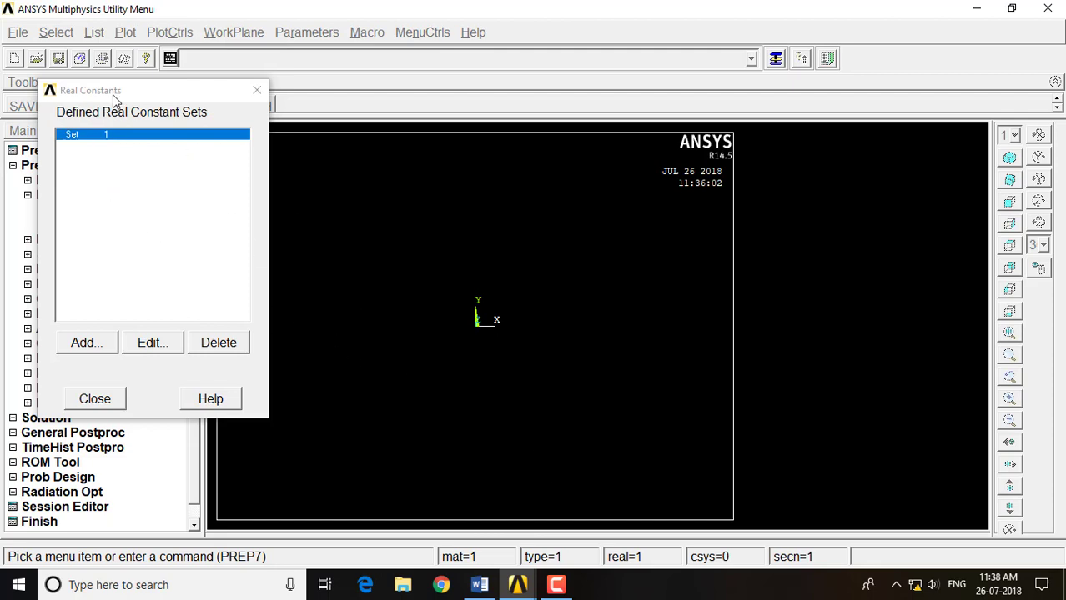
{"action": "left_click_drag", "start_coordinate": [113, 94], "coordinate": [209, 47]}
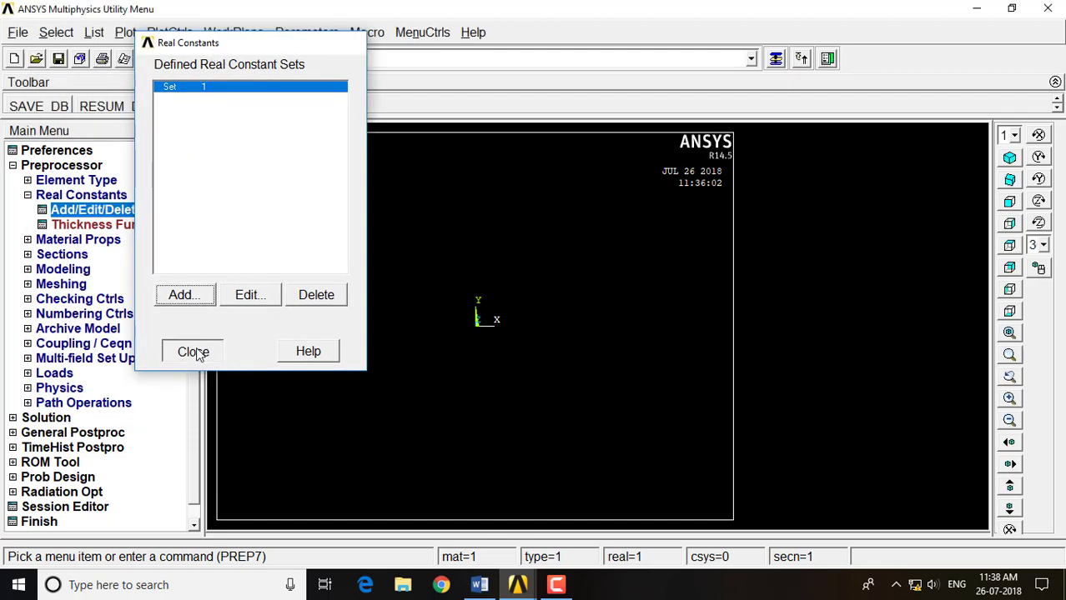
{"action": "left_click", "coordinate": [193, 349]}
{"action": "left_click", "coordinate": [96, 196]}
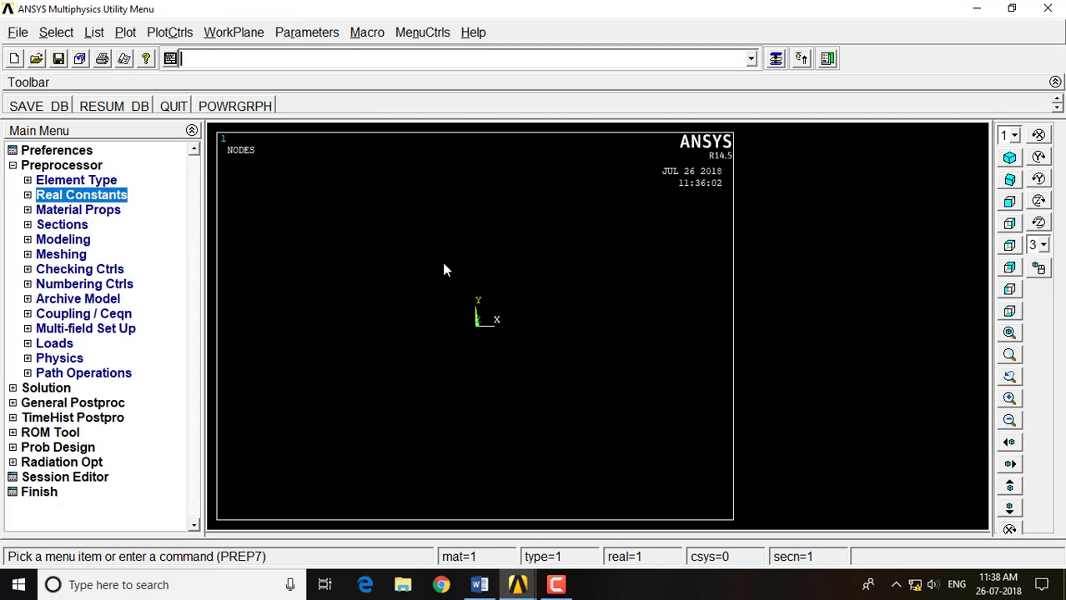
- Define a structural linear elastic isotropic model for material 1 with EX set to 2e5
{"action": "left_click", "coordinate": [93, 213]}
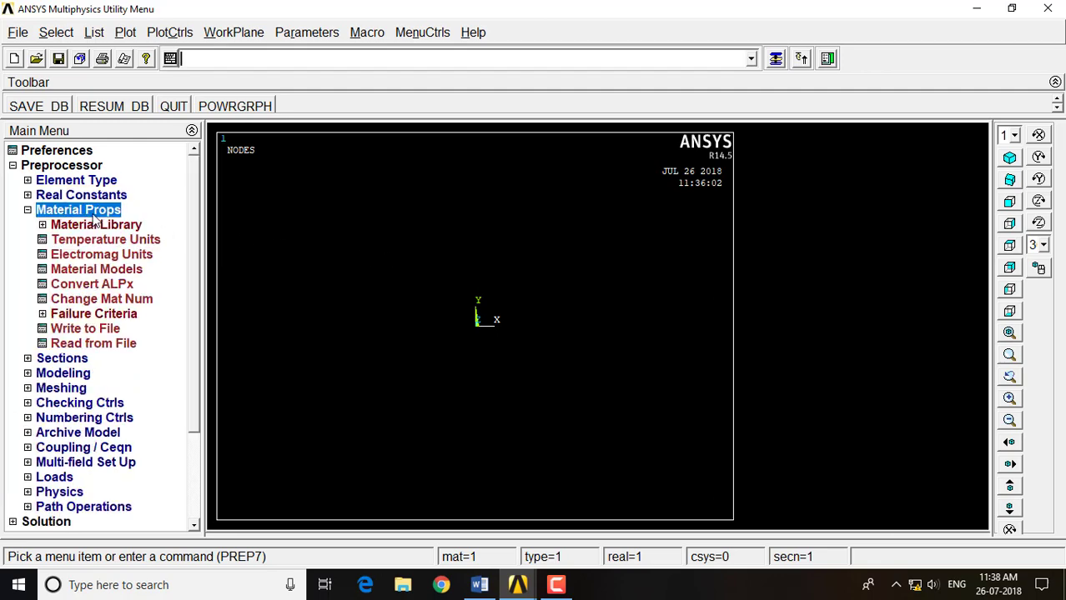
{"action": "double_click", "coordinate": [97, 270]}
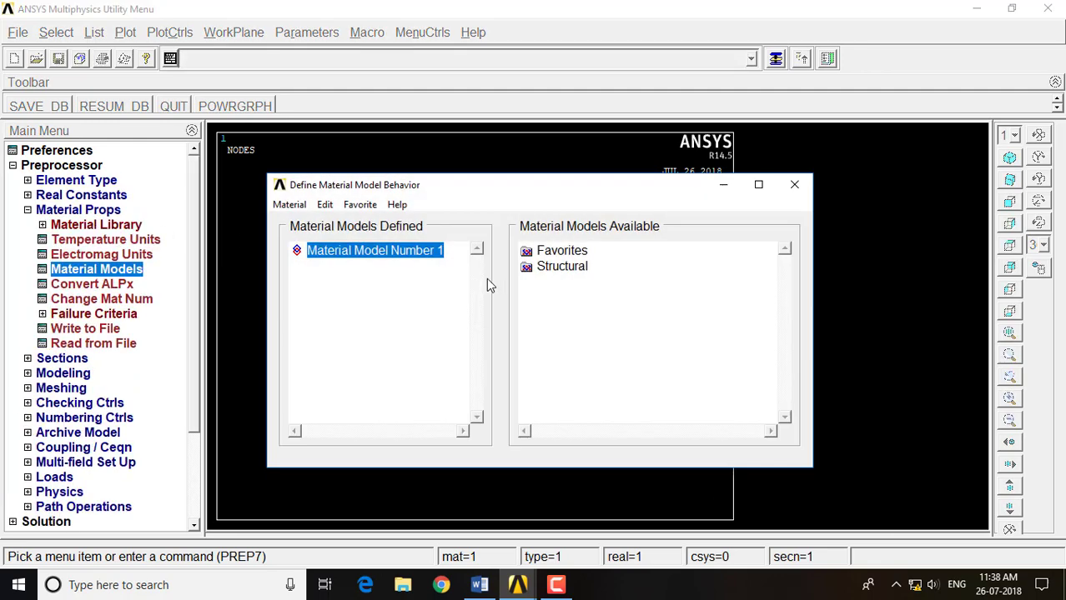
{"action": "double_click", "coordinate": [560, 267]}
{"action": "double_click", "coordinate": [579, 283]}
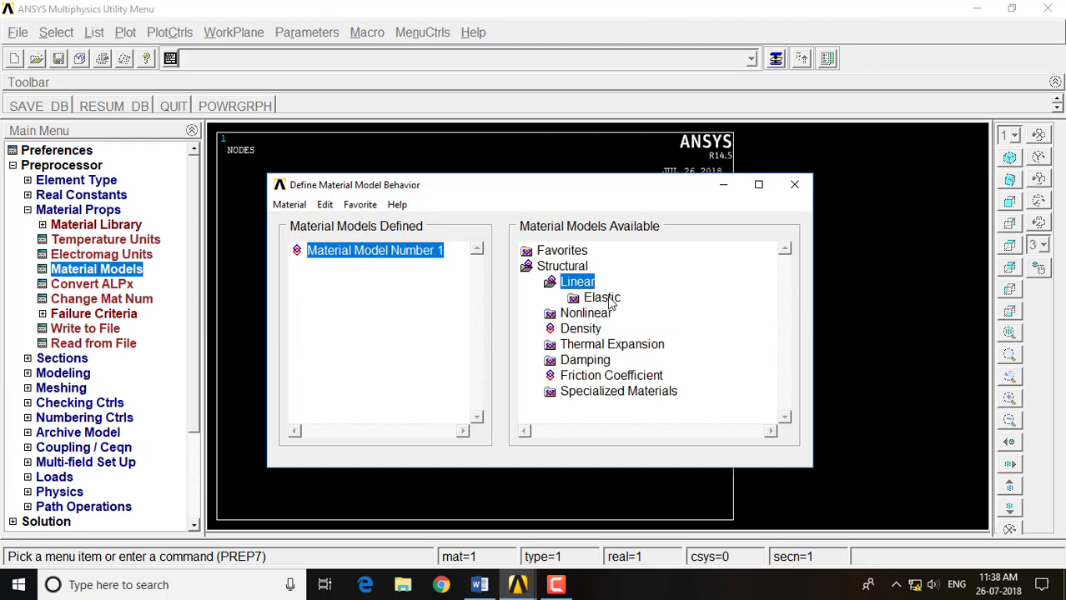
{"action": "double_click", "coordinate": [604, 297]}
{"action": "double_click", "coordinate": [634, 314]}
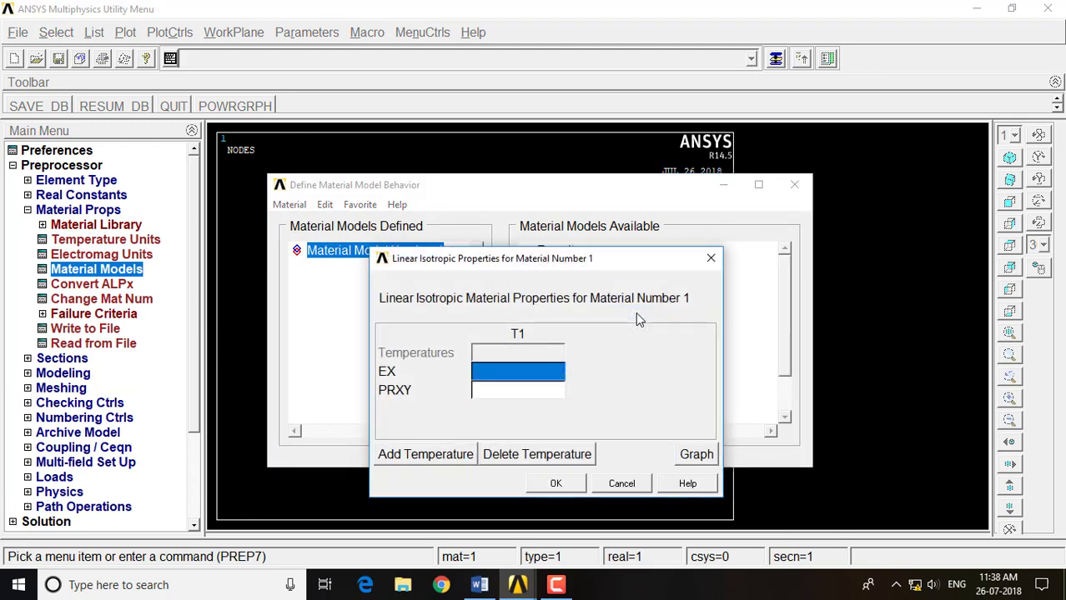
{"action": "type", "text": "2e5"}
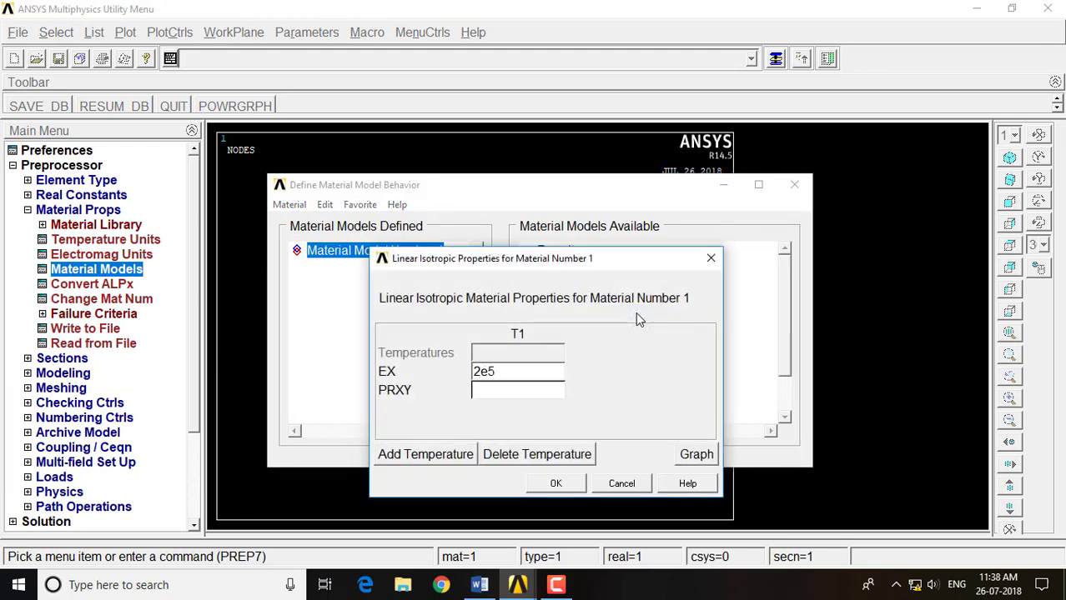
- Switch to the Word notes and check the elastic modulus and Poisson's ratio given for the truss
{"action": "left_click", "coordinate": [480, 585]}
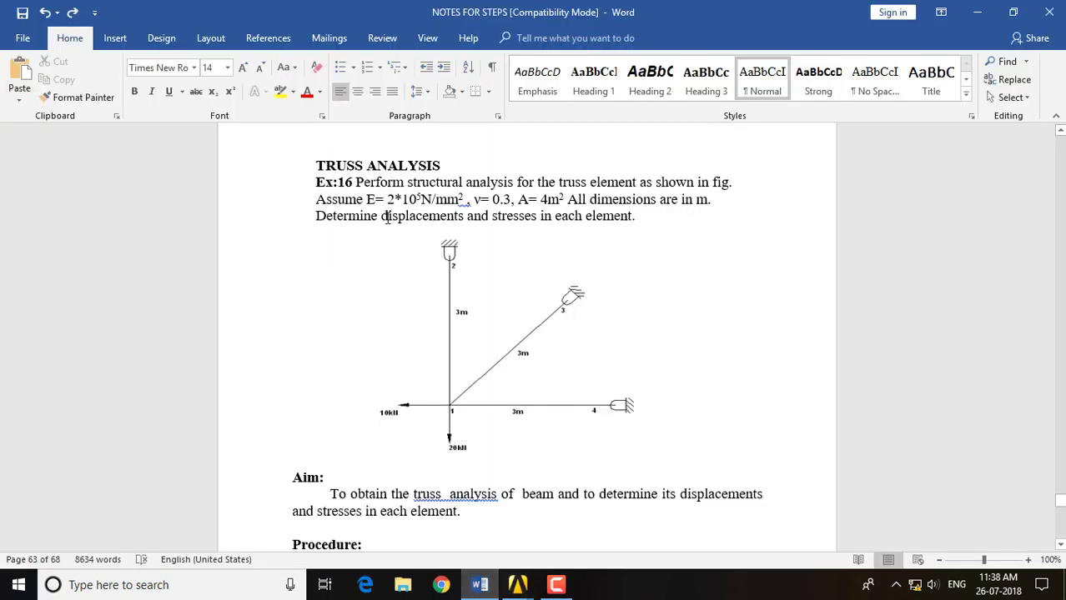
{"action": "left_click_drag", "start_coordinate": [368, 199], "coordinate": [467, 200]}
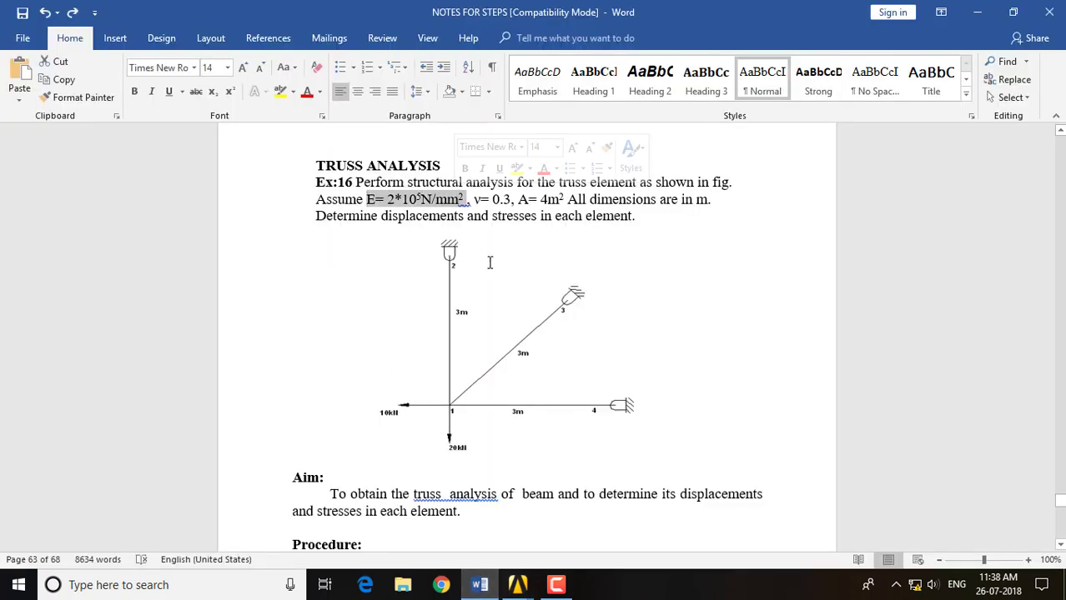
{"action": "left_click", "coordinate": [492, 269]}
{"action": "left_click", "coordinate": [505, 199]}
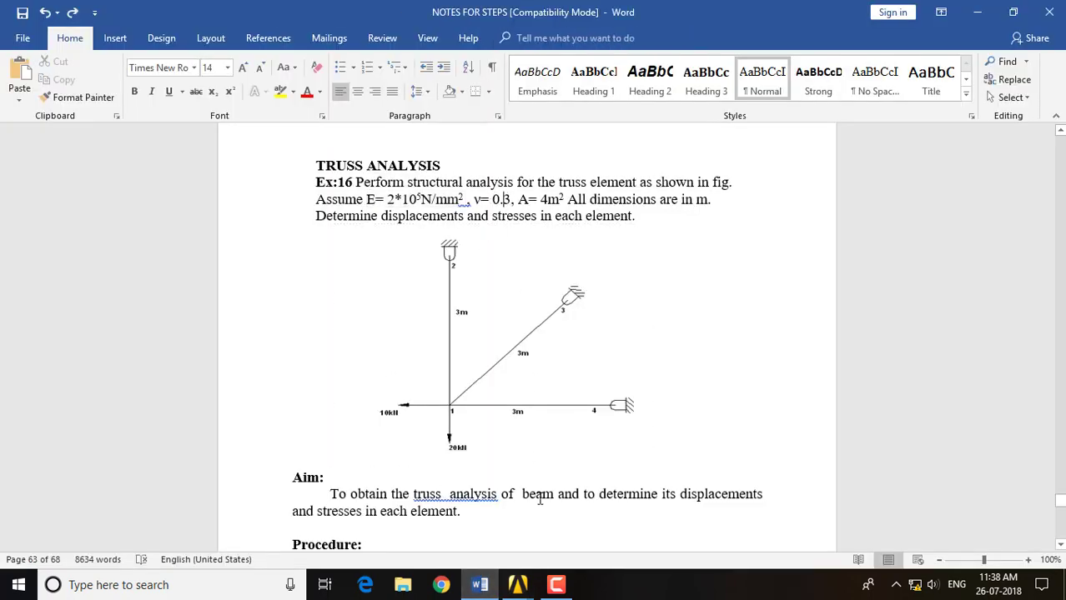
- Return to ANSYS, set PRXY to 0.3 for material 1's linear isotropic properties, and close the material model definition
{"action": "mouse_move", "coordinate": [517, 585]}
{"action": "left_click", "coordinate": [582, 511]}
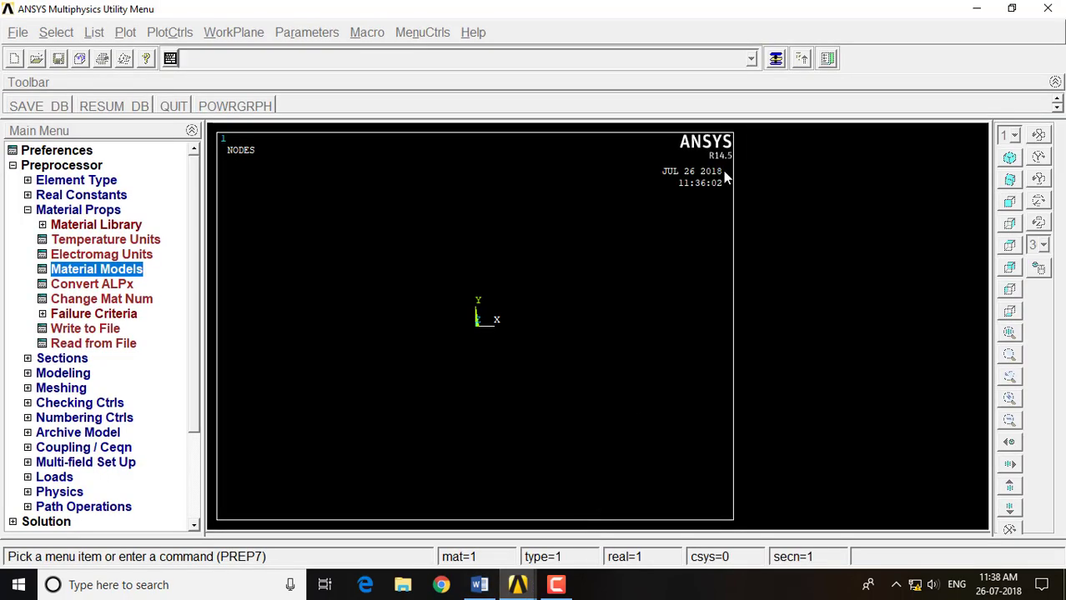
{"action": "left_click", "coordinate": [775, 58]}
{"action": "left_click", "coordinate": [531, 388]}
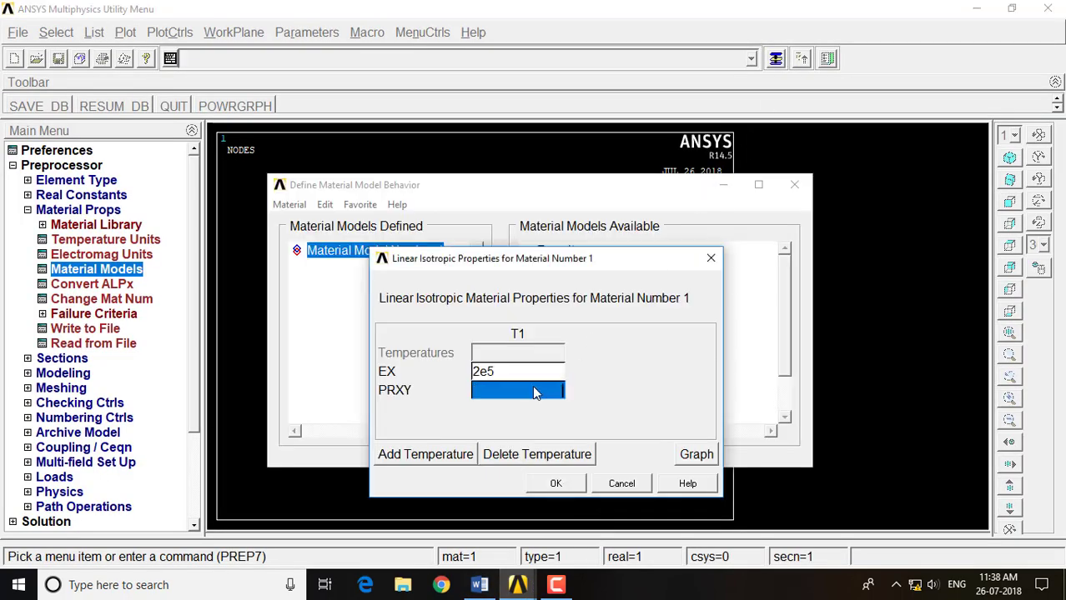
{"action": "type", "text": "0.3"}
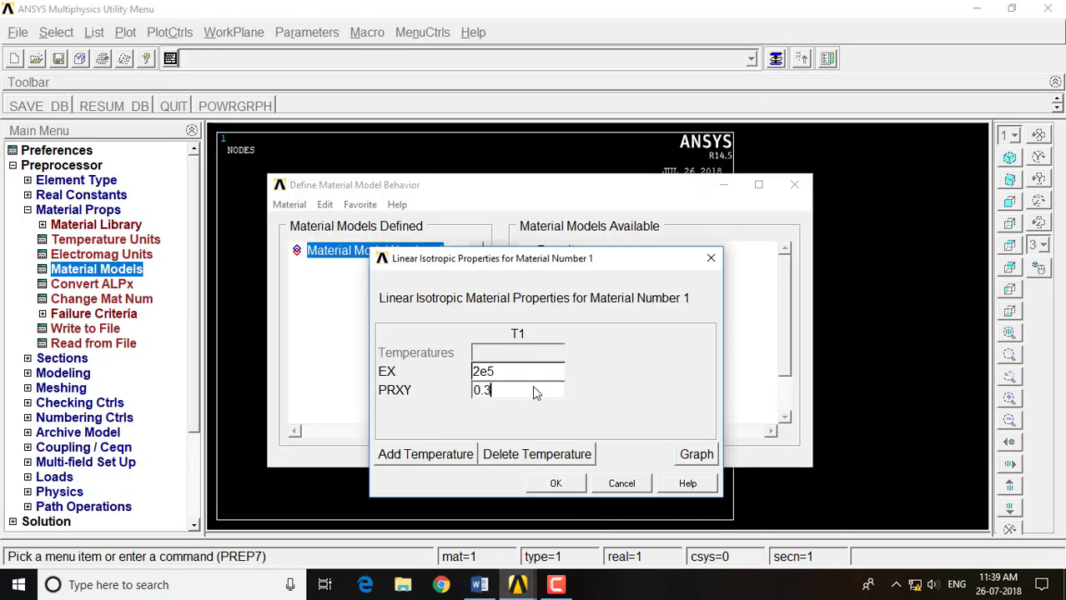
{"action": "left_click", "coordinate": [556, 484]}
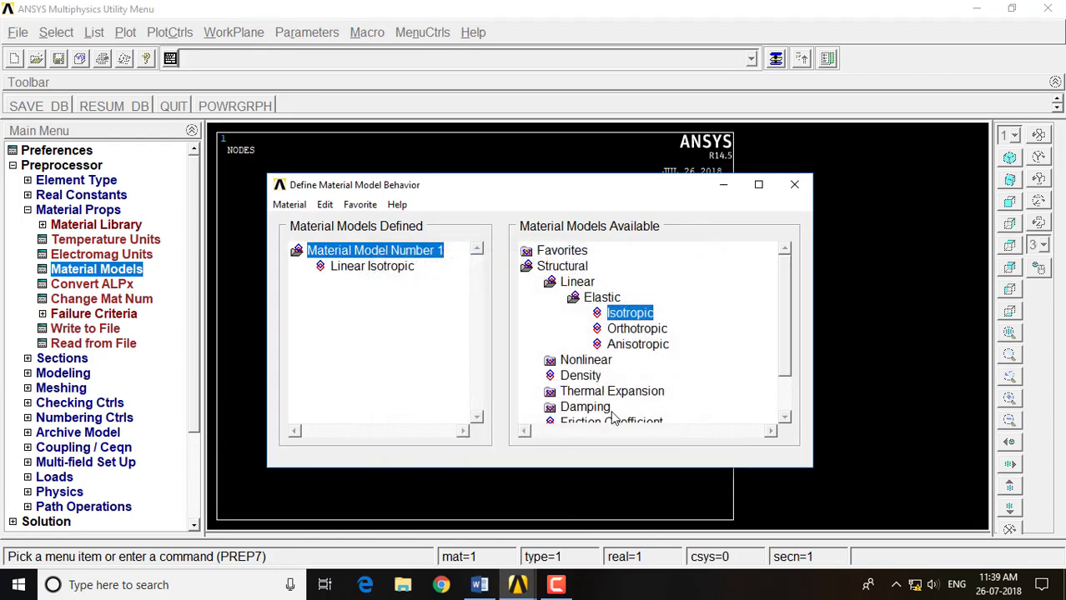
{"action": "left_click", "coordinate": [794, 186]}
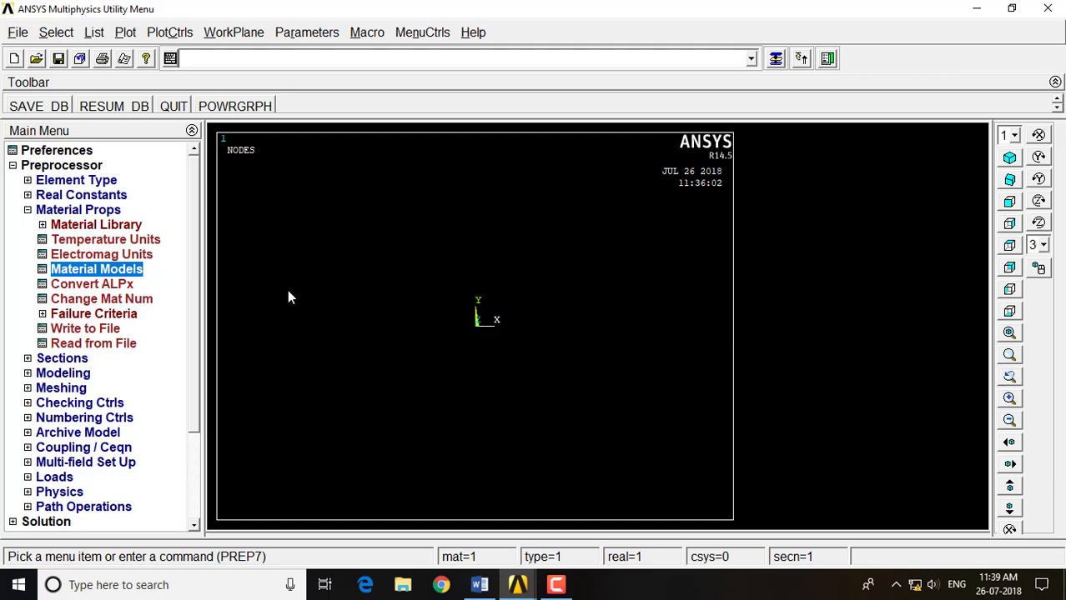
- Start creating nodes in the active coordinate system, and switch to the Word notes to check the truss's node layout
{"action": "left_click", "coordinate": [74, 215]}
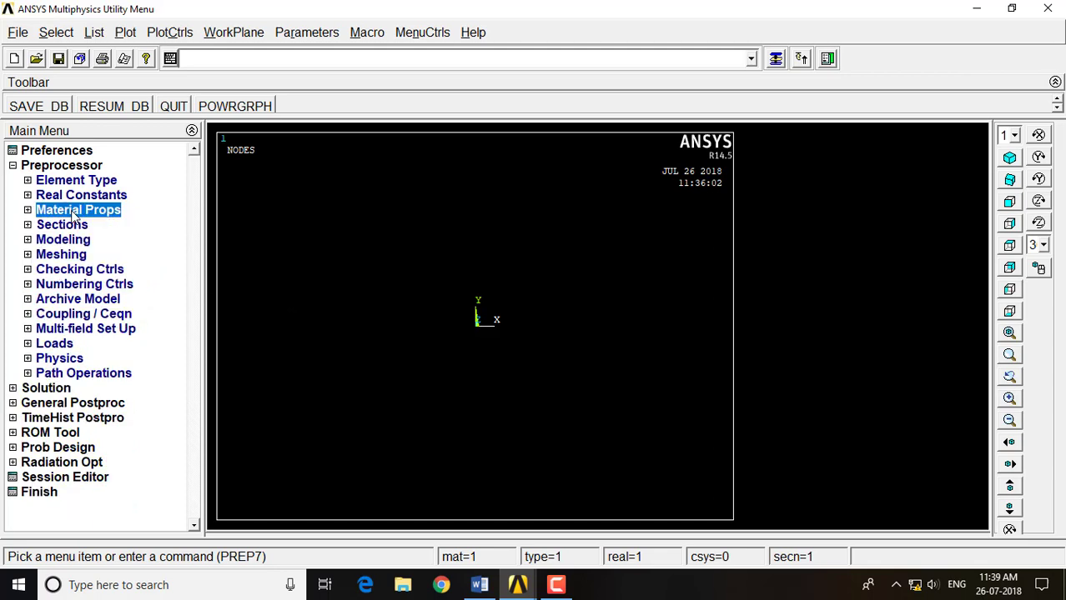
{"action": "left_click", "coordinate": [74, 240]}
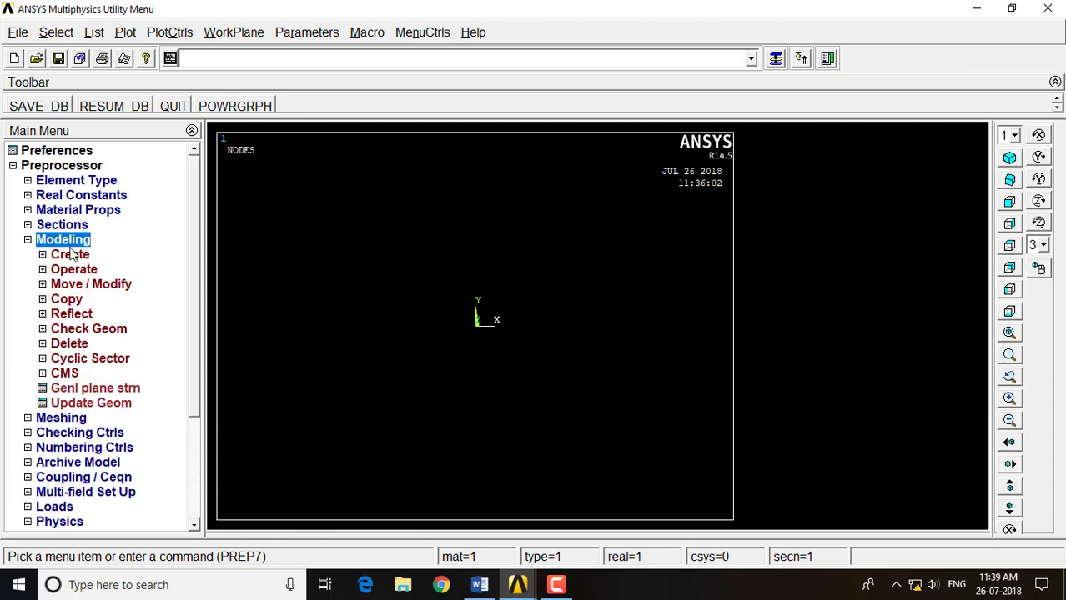
{"action": "left_click", "coordinate": [72, 255]}
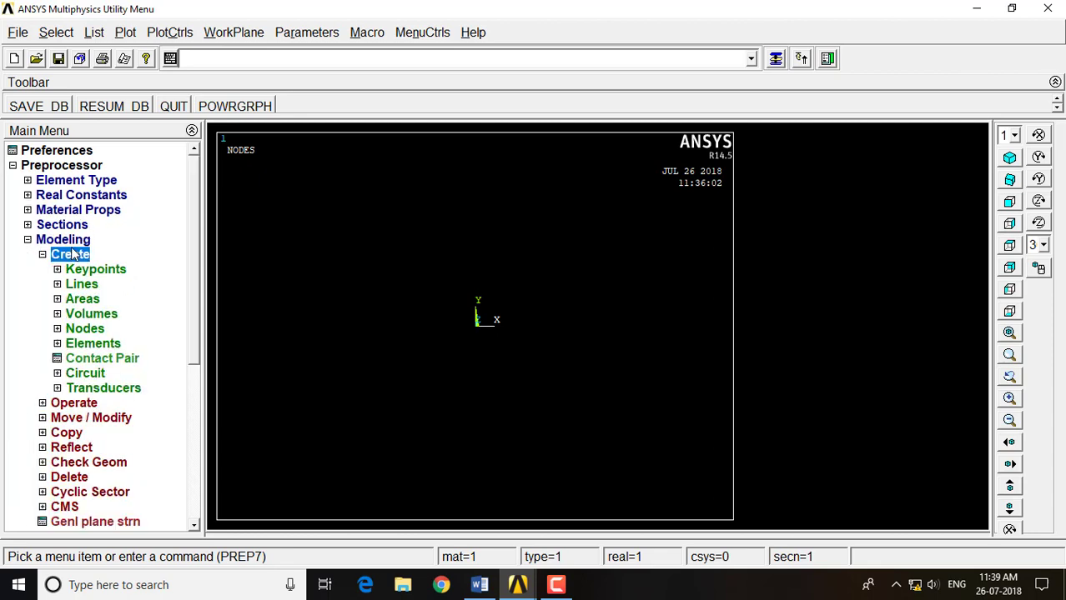
{"action": "left_click", "coordinate": [89, 331]}
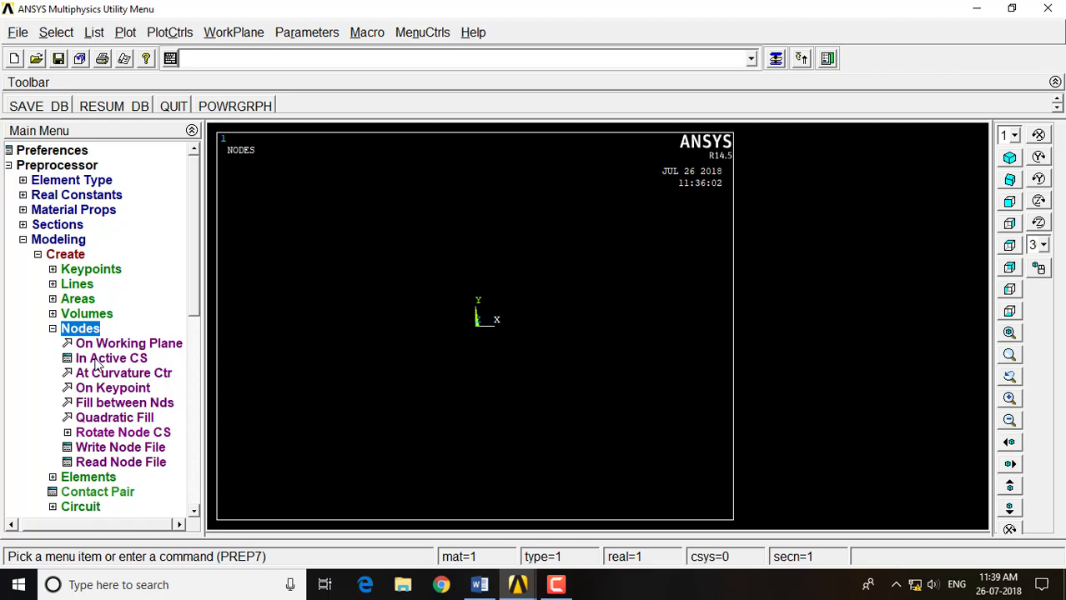
{"action": "left_click", "coordinate": [97, 360]}
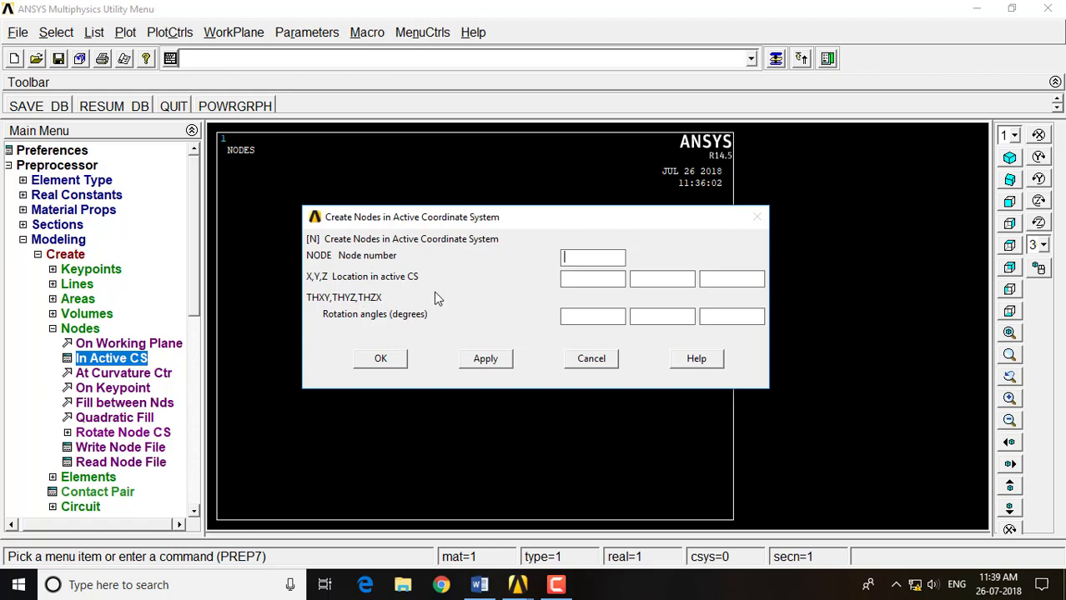
{"action": "left_click", "coordinate": [480, 584]}
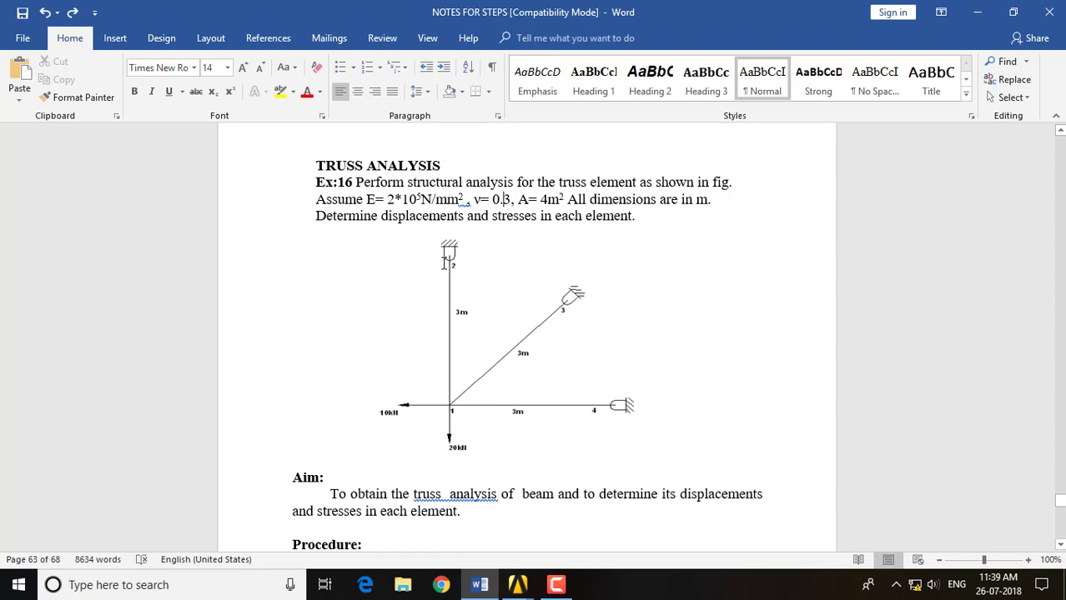
- Return to ANSYS and create the first node at X 0, Y 0, leaving node creation open
{"action": "mouse_move", "coordinate": [517, 584]}
{"action": "left_click", "coordinate": [554, 507]}
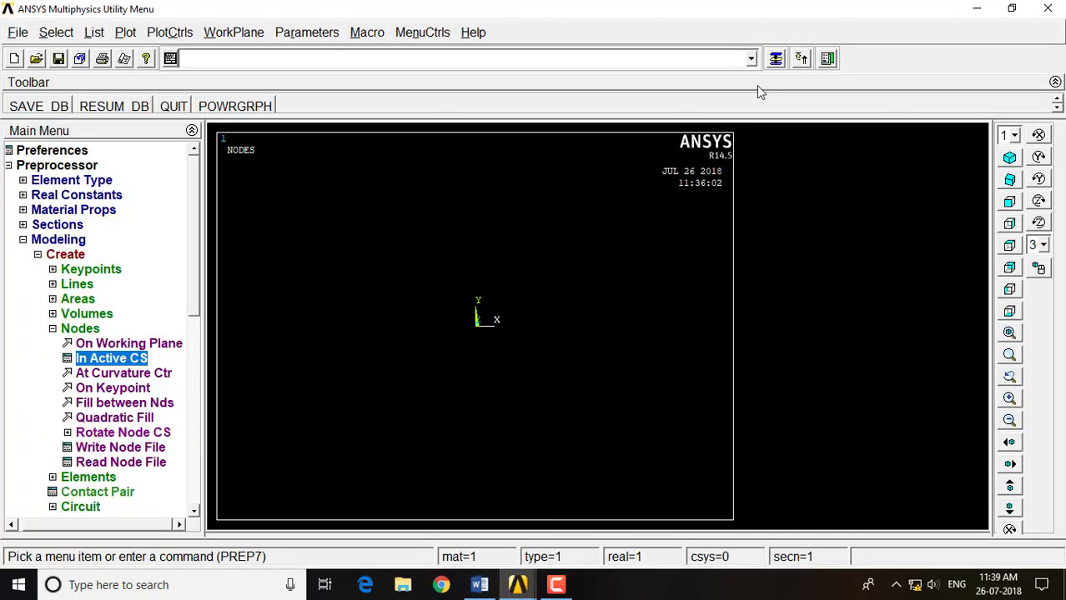
{"action": "left_click", "coordinate": [775, 58]}
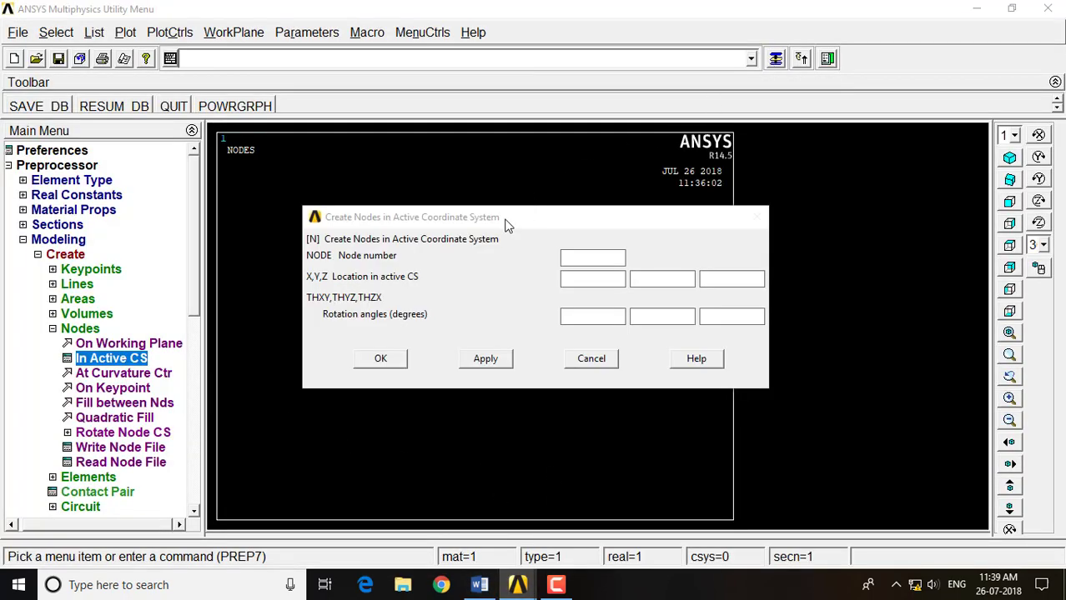
{"action": "left_click_drag", "start_coordinate": [505, 218], "coordinate": [505, 160]}
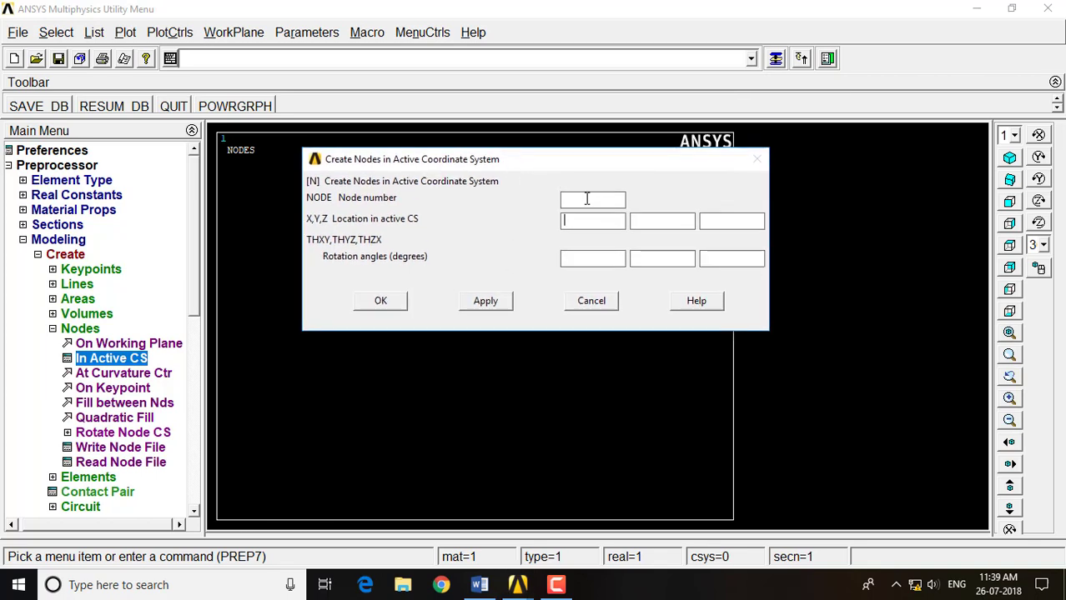
{"action": "key", "text": "Tab"}
{"action": "type", "text": "0"}
{"action": "key", "text": "Tab"}
{"action": "type", "text": "0"}
{"action": "left_click", "coordinate": [488, 301]}
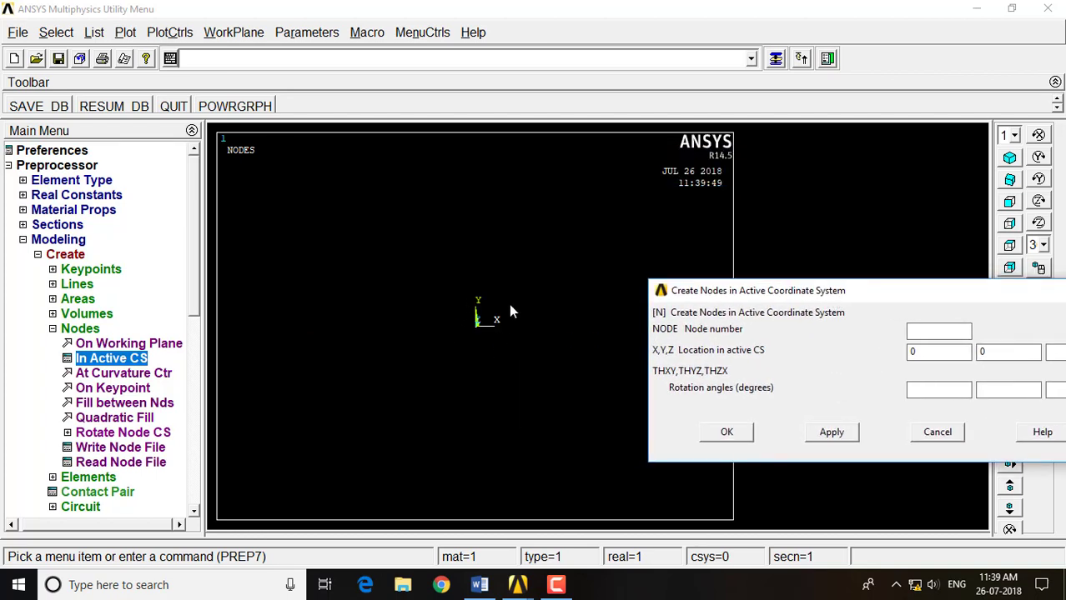
- Enter node number 2, check the member length in the Word notes, and create the node in ANSYS at X 3000, Y 0
{"action": "left_click_drag", "start_coordinate": [821, 292], "coordinate": [520, 188]}
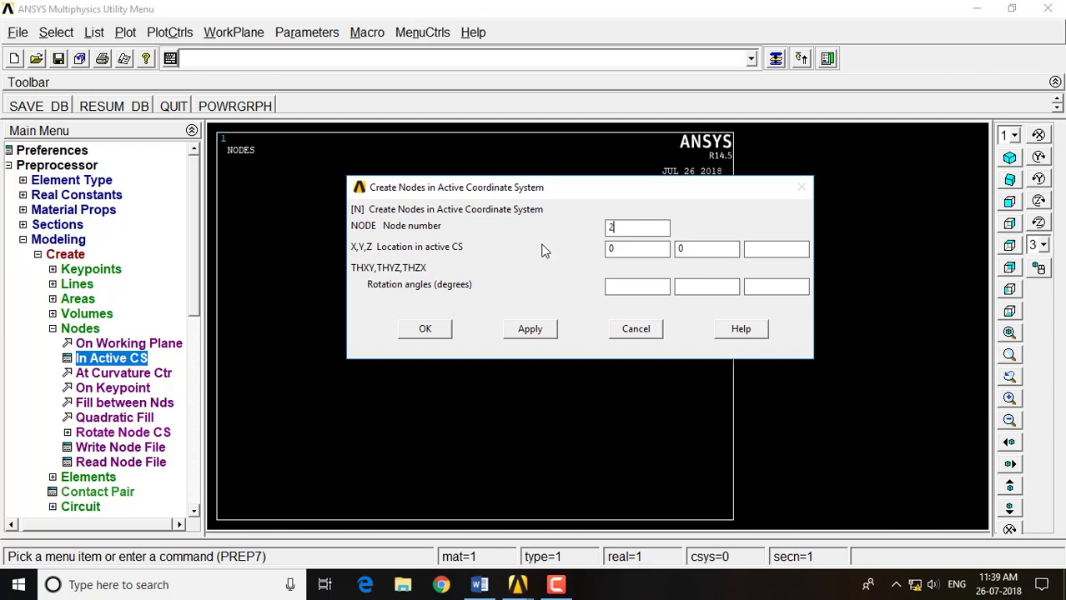
{"action": "left_click", "coordinate": [479, 585]}
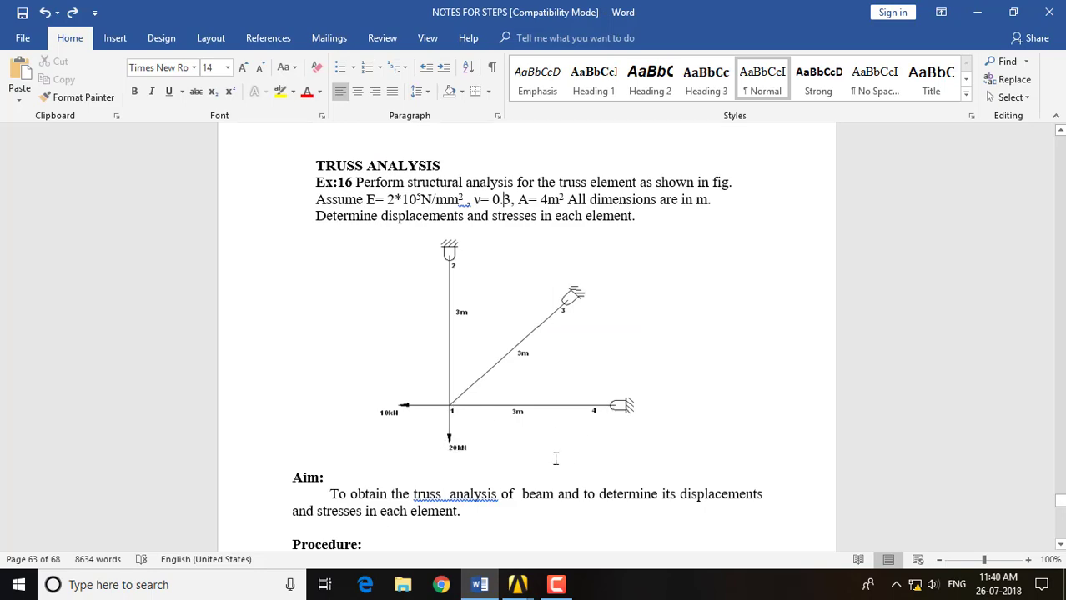
{"action": "mouse_move", "coordinate": [517, 586]}
{"action": "left_click", "coordinate": [580, 530]}
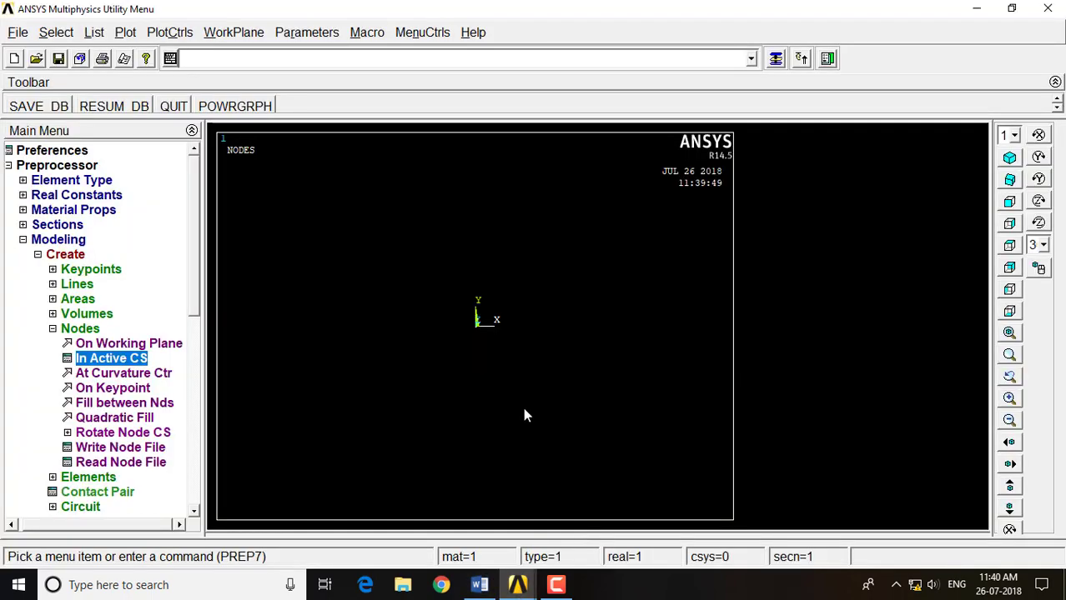
{"action": "left_click", "coordinate": [774, 58]}
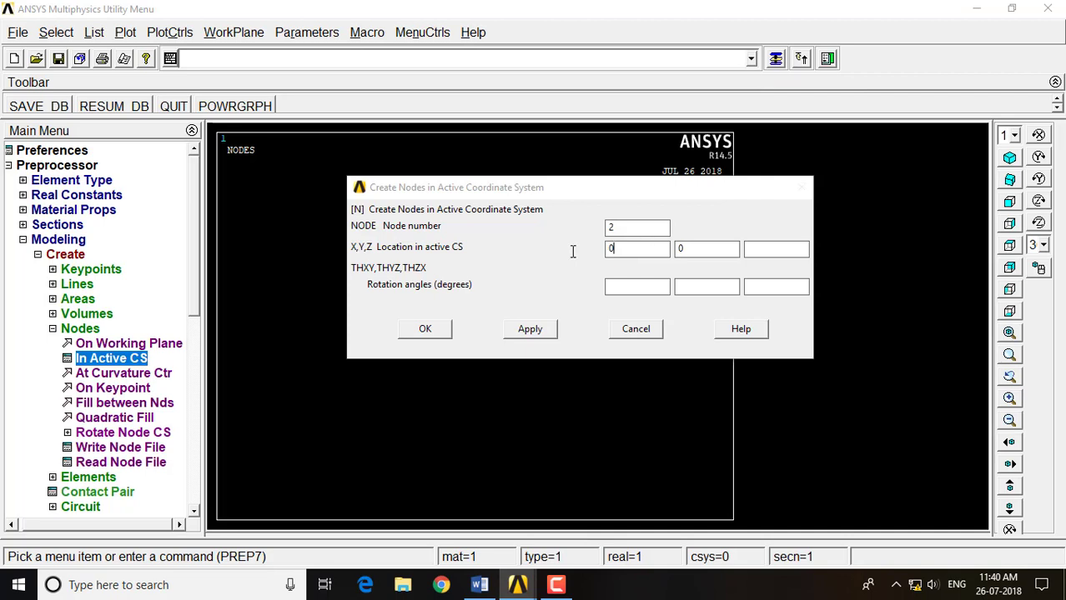
{"action": "type", "text": "3000"}
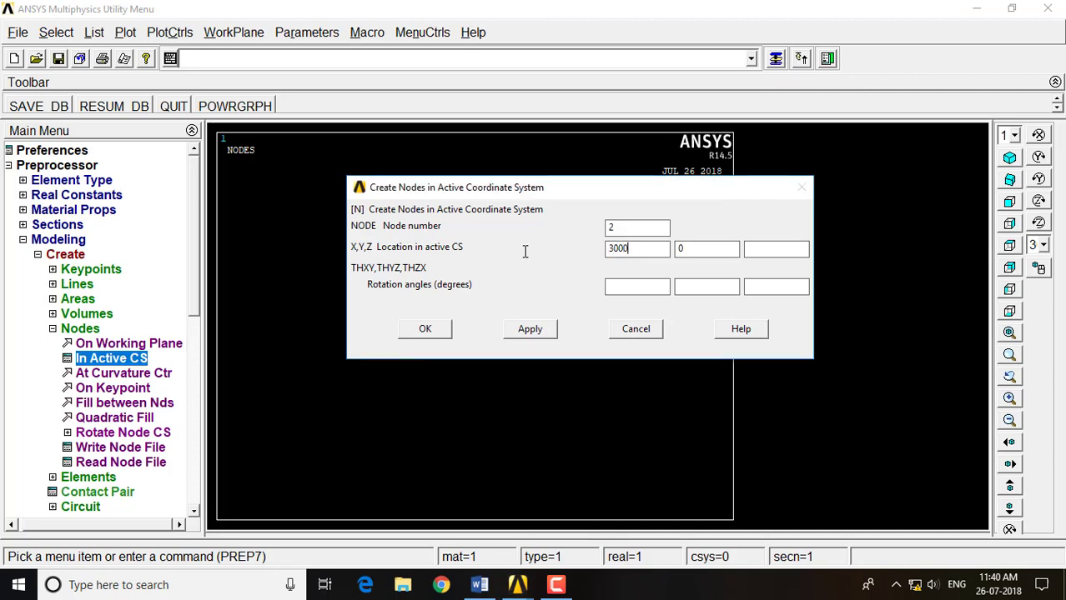
{"action": "left_click", "coordinate": [530, 328]}
{"action": "left_click_drag", "start_coordinate": [520, 196], "coordinate": [583, 467]}
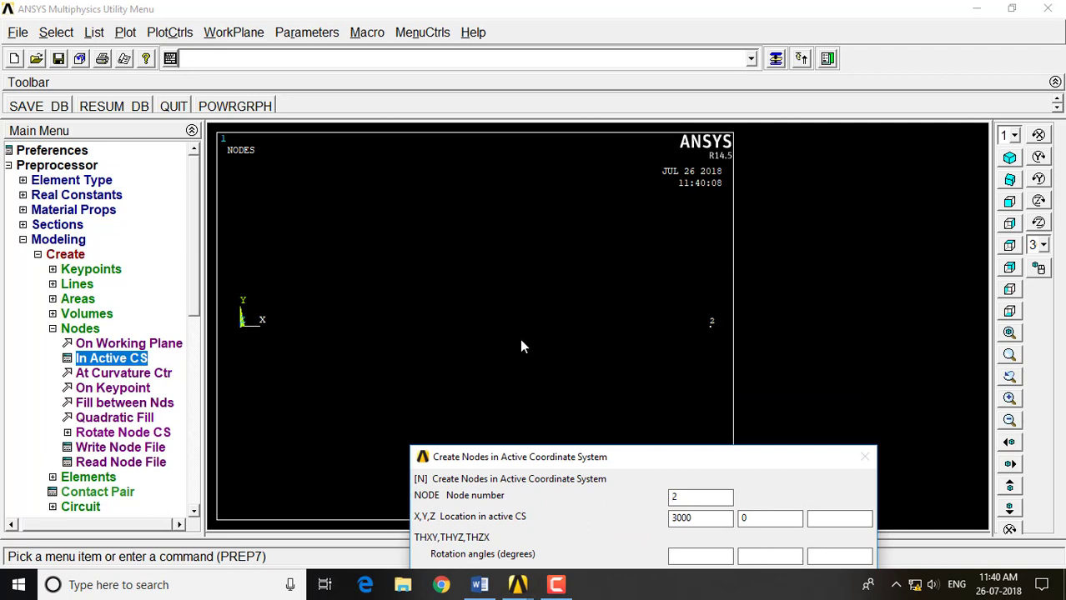
- Enter node number 3, check the vertical member in the Word notes, and create the node in ANSYS at X 0, Y 3000
{"action": "left_click_drag", "start_coordinate": [621, 458], "coordinate": [500, 157]}
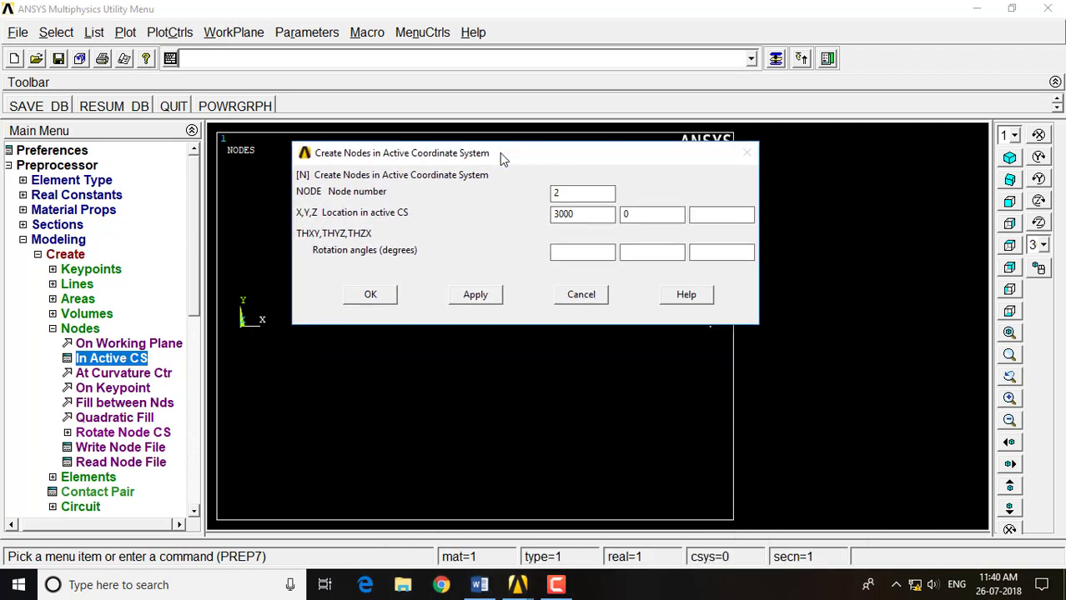
{"action": "double_click", "coordinate": [570, 194]}
{"action": "type", "text": "3"}
{"action": "left_click", "coordinate": [474, 589]}
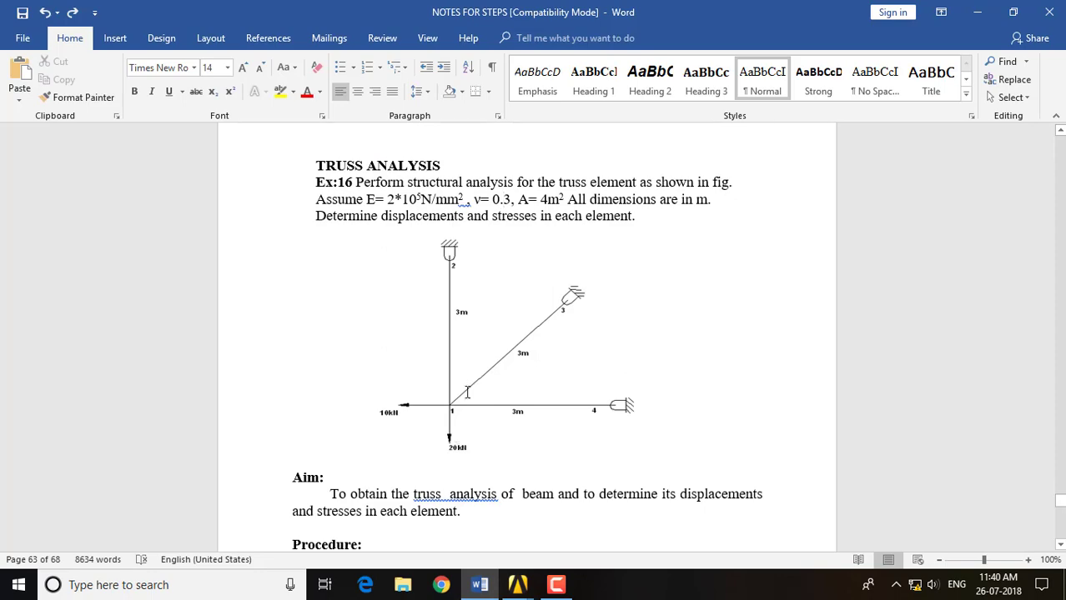
{"action": "mouse_move", "coordinate": [517, 586]}
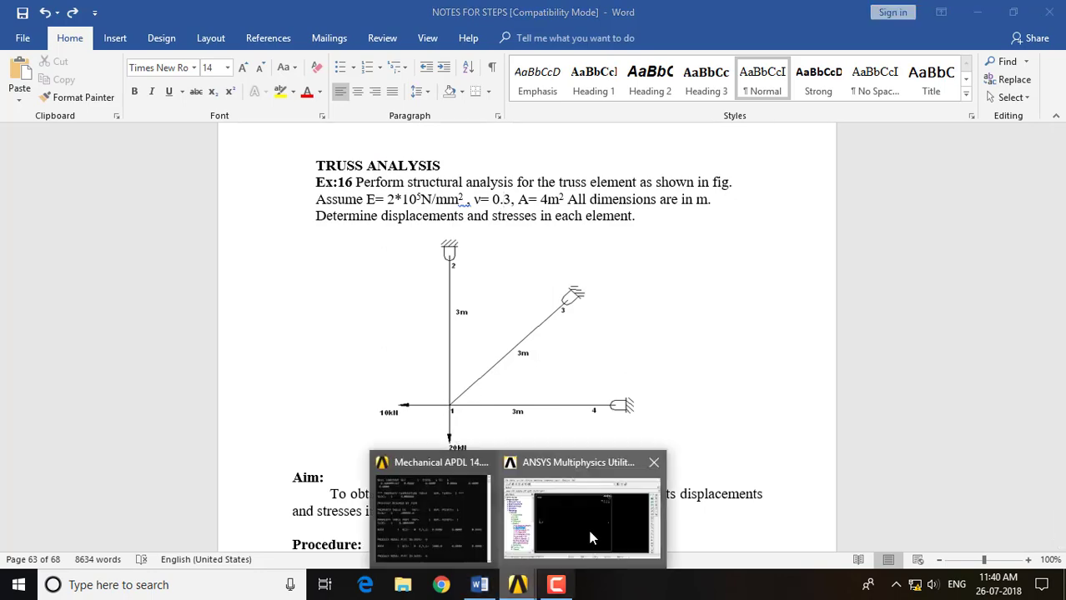
{"action": "left_click", "coordinate": [602, 506]}
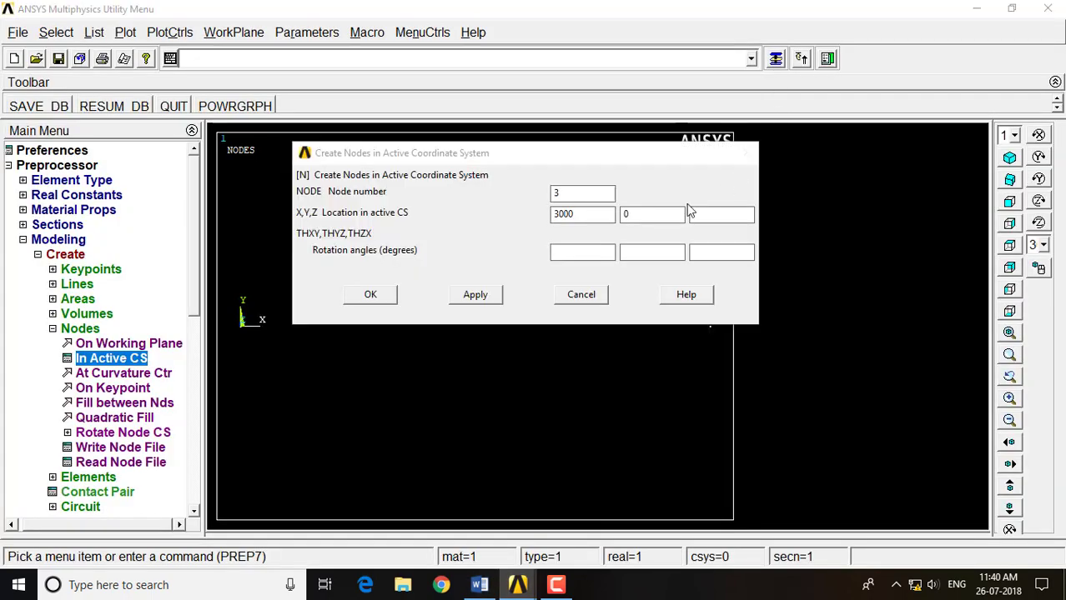
{"action": "left_click", "coordinate": [448, 208]}
{"action": "type", "text": "0"}
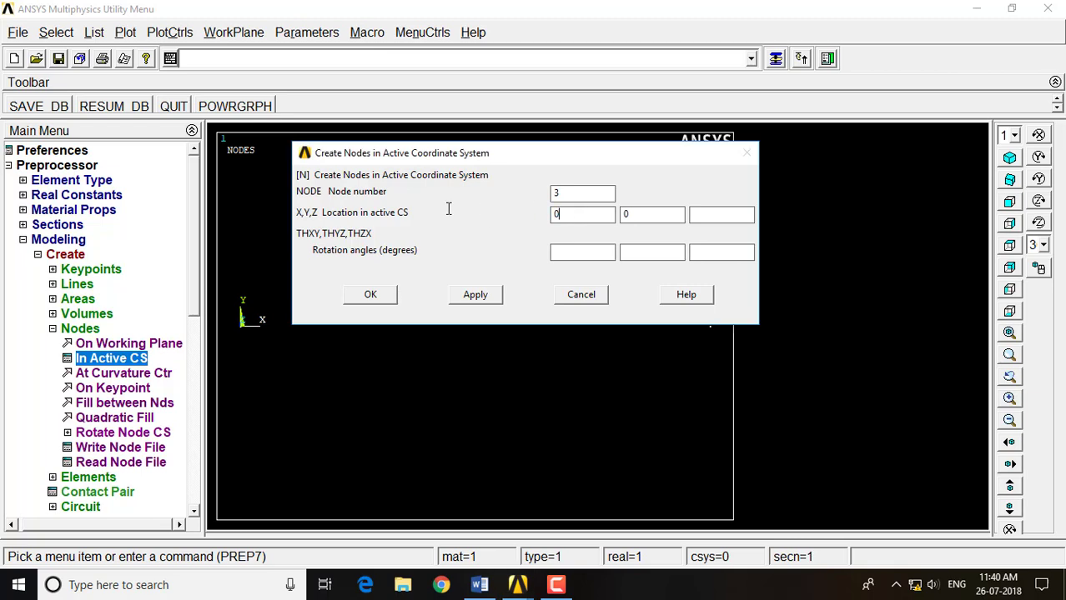
{"action": "key", "text": "Tab"}
{"action": "left_click", "coordinate": [476, 294]}
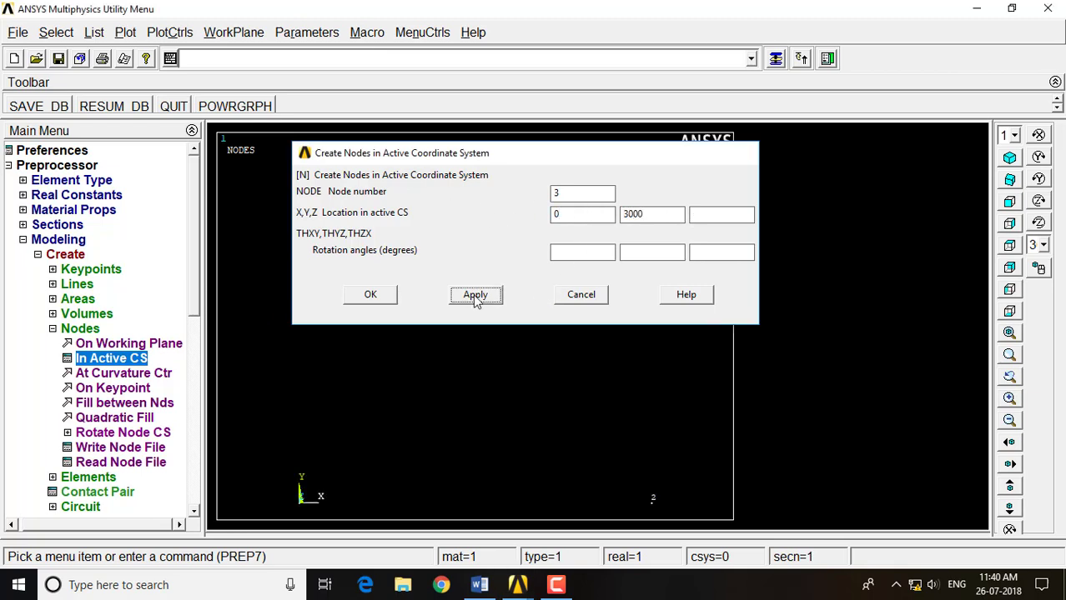
{"action": "left_click_drag", "start_coordinate": [479, 157], "coordinate": [832, 162]}
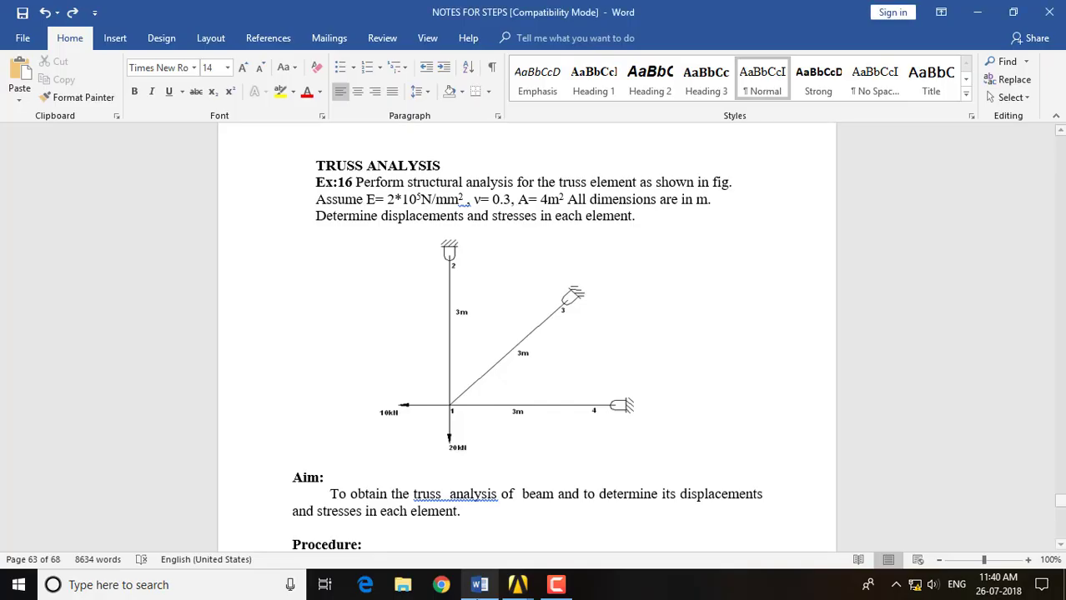
- Check the inclined member in the Word notes, create node 4 in ANSYS at X 3000, Y 3000, and close node creation
{"action": "left_click", "coordinate": [480, 584]}
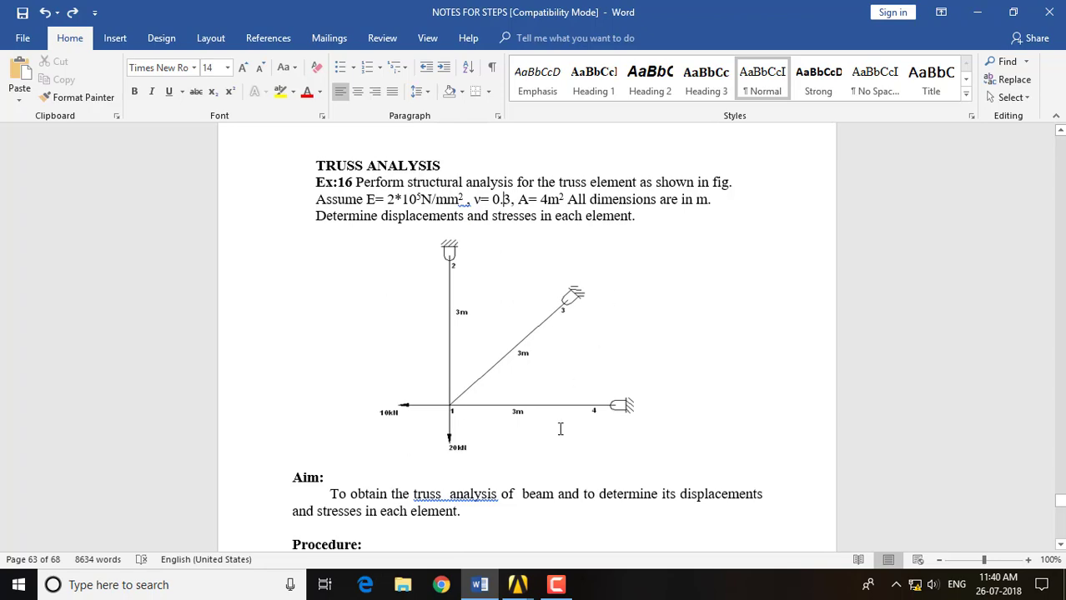
{"action": "mouse_move", "coordinate": [517, 584]}
{"action": "left_click", "coordinate": [581, 536]}
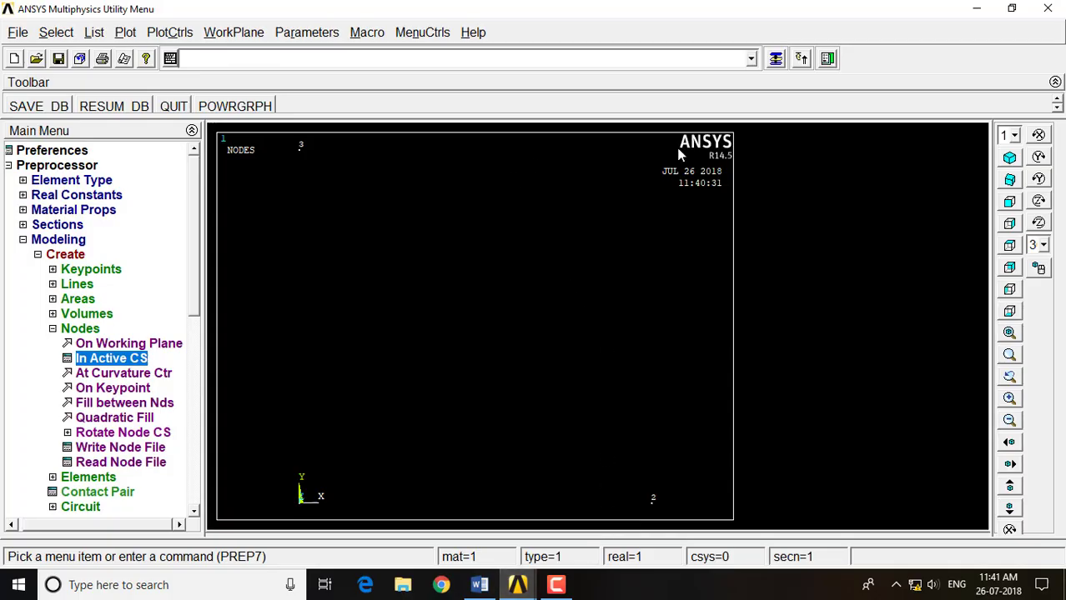
{"action": "left_click", "coordinate": [775, 58]}
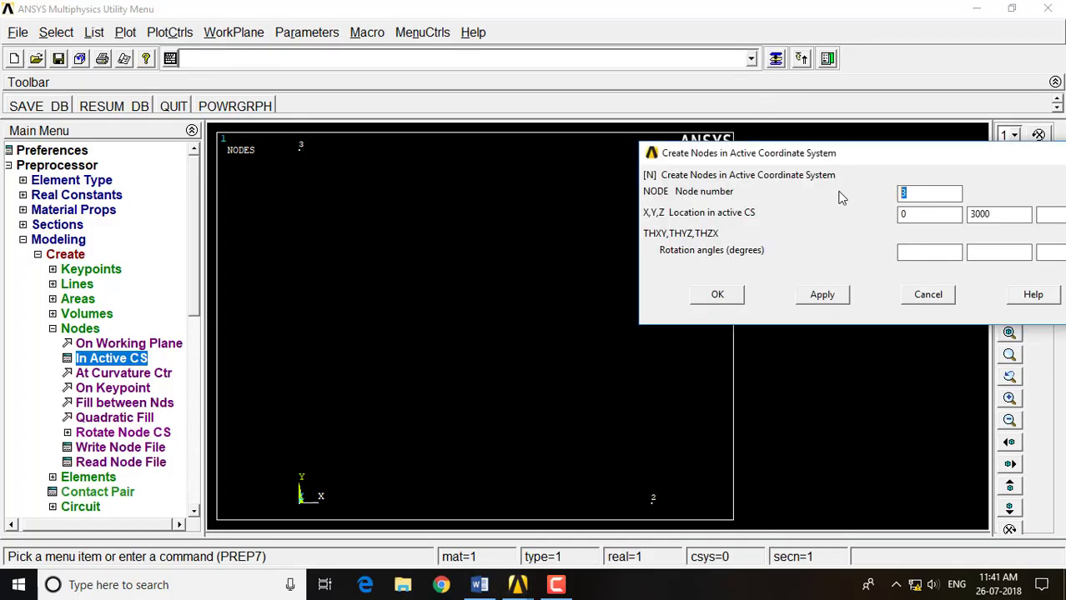
{"action": "key", "text": "Tab"}
{"action": "left_click", "coordinate": [479, 585]}
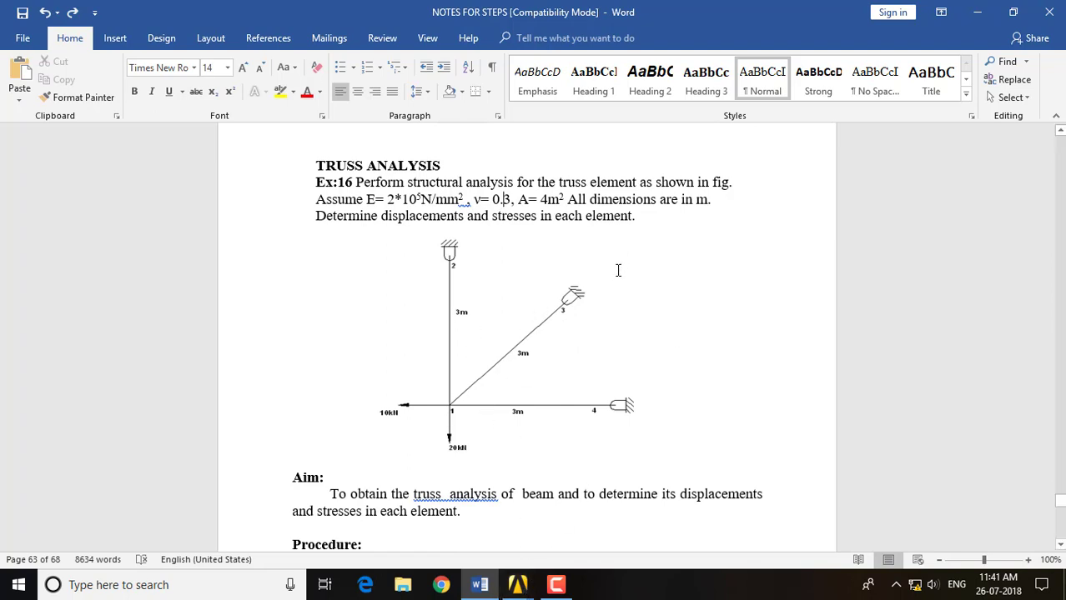
{"action": "left_click", "coordinate": [518, 574]}
{"action": "left_click", "coordinate": [569, 517]}
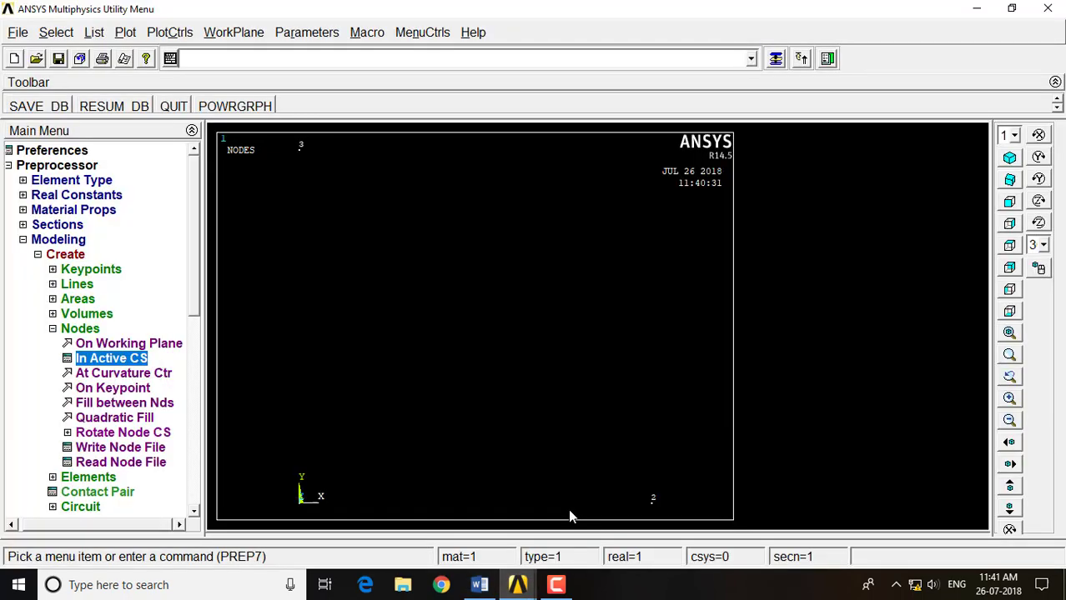
{"action": "left_click", "coordinate": [776, 58]}
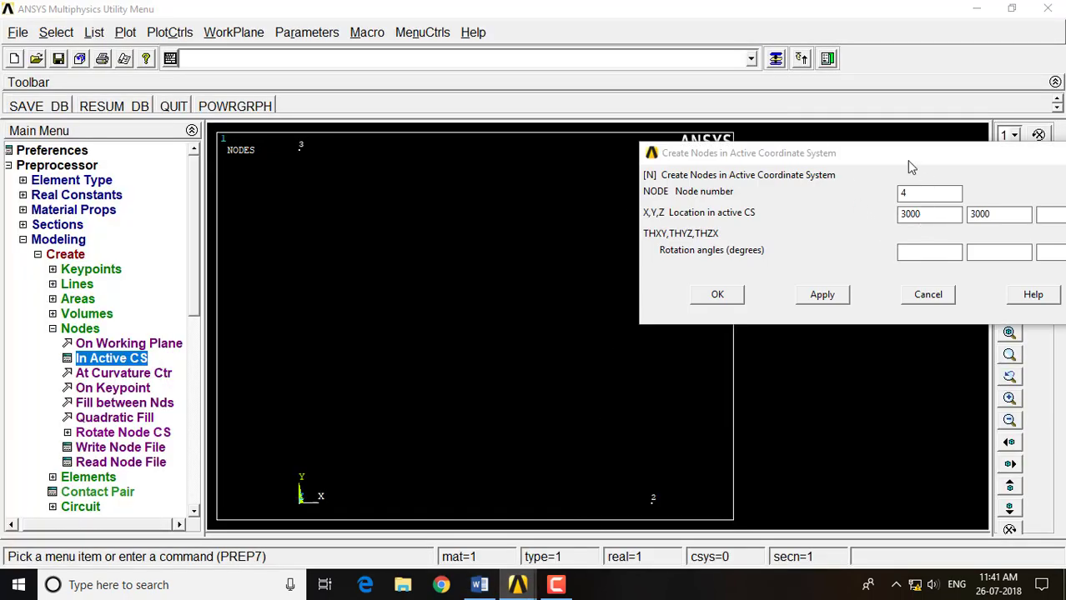
{"action": "left_click_drag", "start_coordinate": [907, 160], "coordinate": [730, 167]}
{"action": "left_click", "coordinate": [542, 296]}
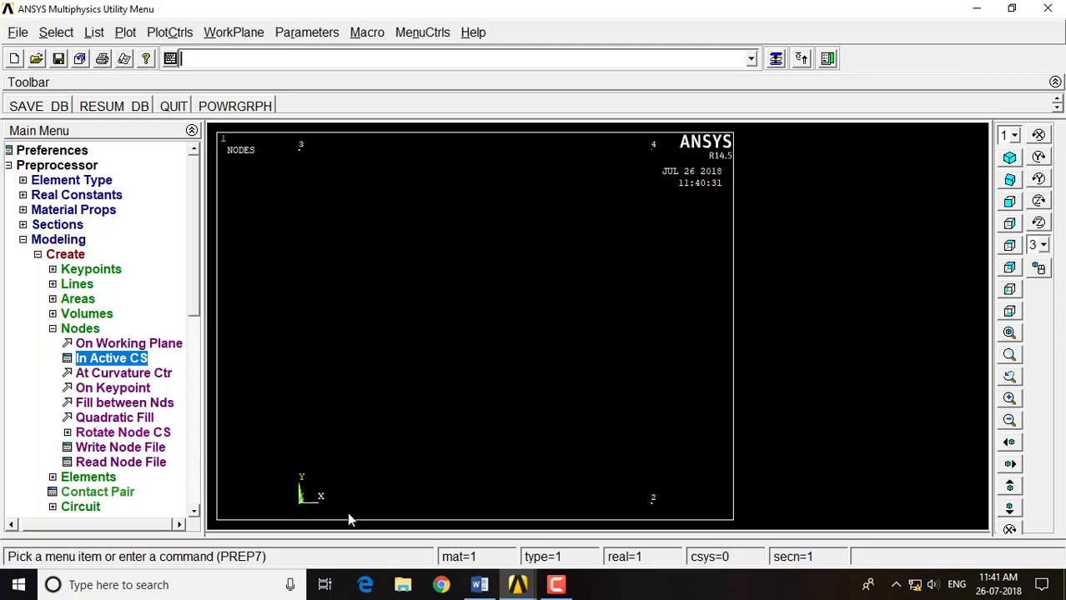
- Create an auto-numbered element through nodes 1 and 2 for the horizontal member, keeping element creation open
{"action": "left_click", "coordinate": [93, 330]}
{"action": "left_click", "coordinate": [93, 345]}
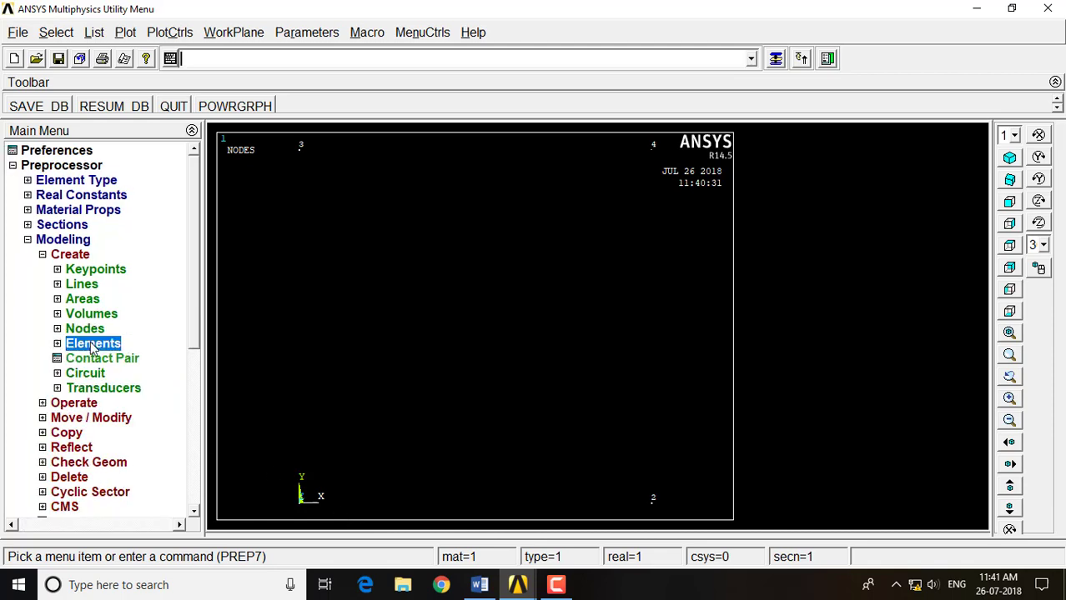
{"action": "left_click", "coordinate": [108, 377]}
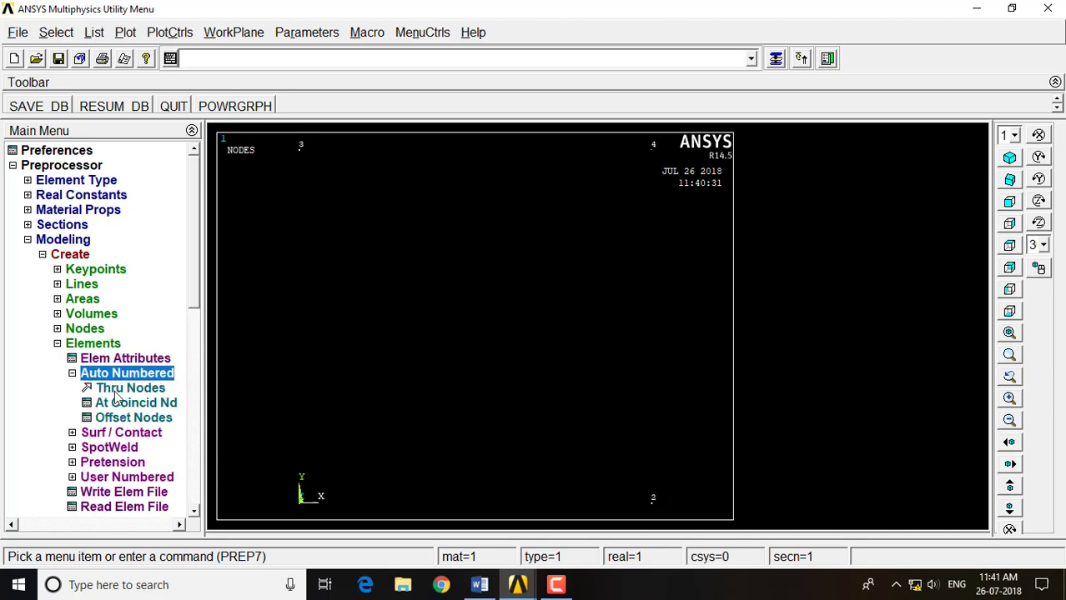
{"action": "left_click", "coordinate": [118, 389]}
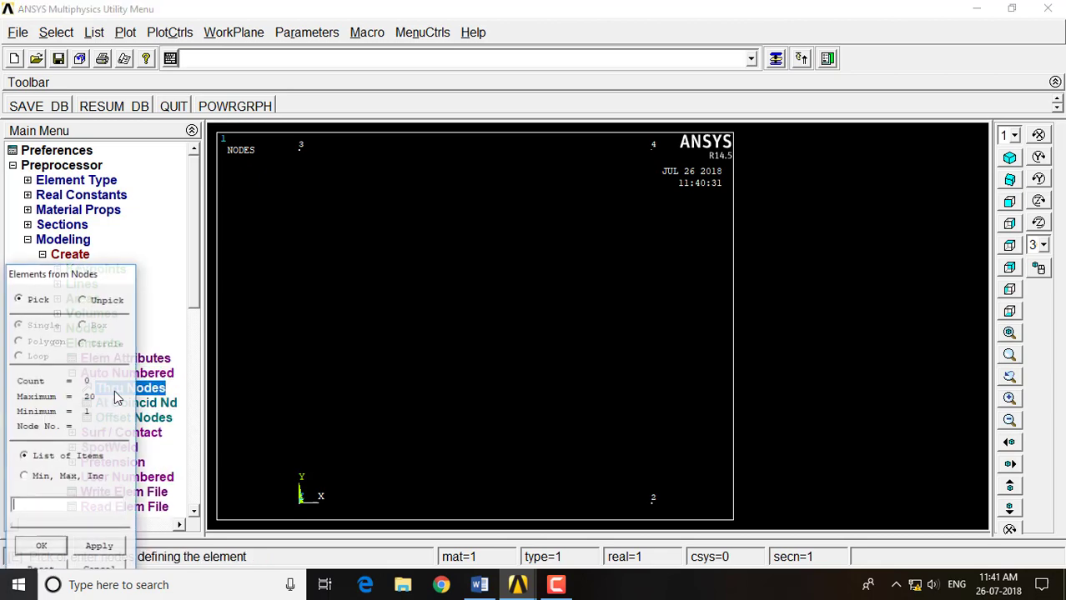
{"action": "left_click", "coordinate": [300, 503]}
{"action": "left_click", "coordinate": [653, 502]}
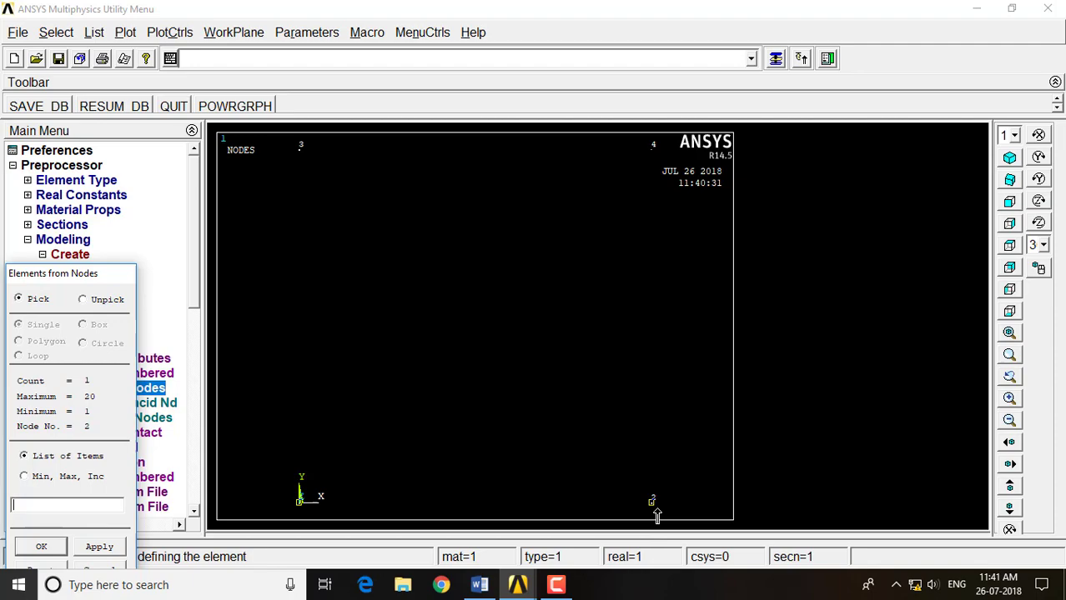
{"action": "left_click", "coordinate": [100, 547]}
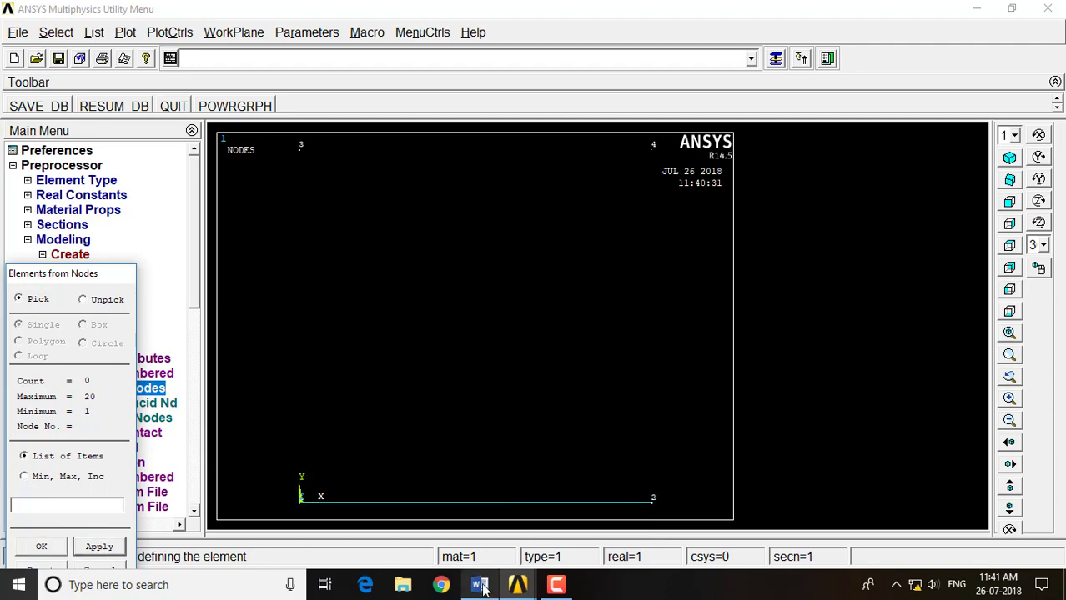
- Check the member layout in the Word notes, and create the vertical element through nodes 1 and 3 in ANSYS
{"action": "left_click", "coordinate": [480, 585]}
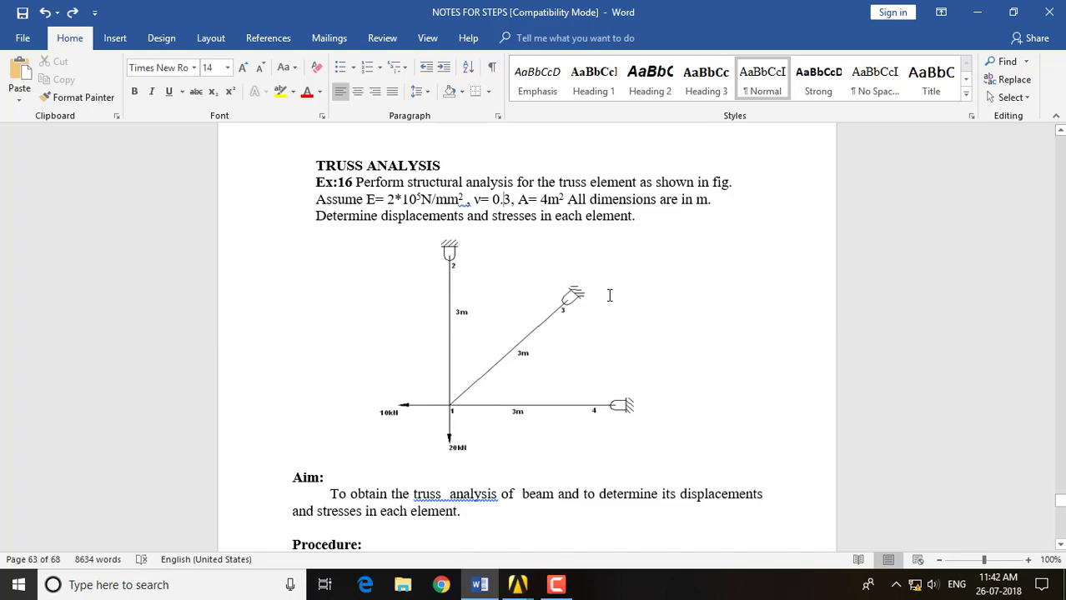
{"action": "mouse_move", "coordinate": [515, 587]}
{"action": "left_click", "coordinate": [587, 519]}
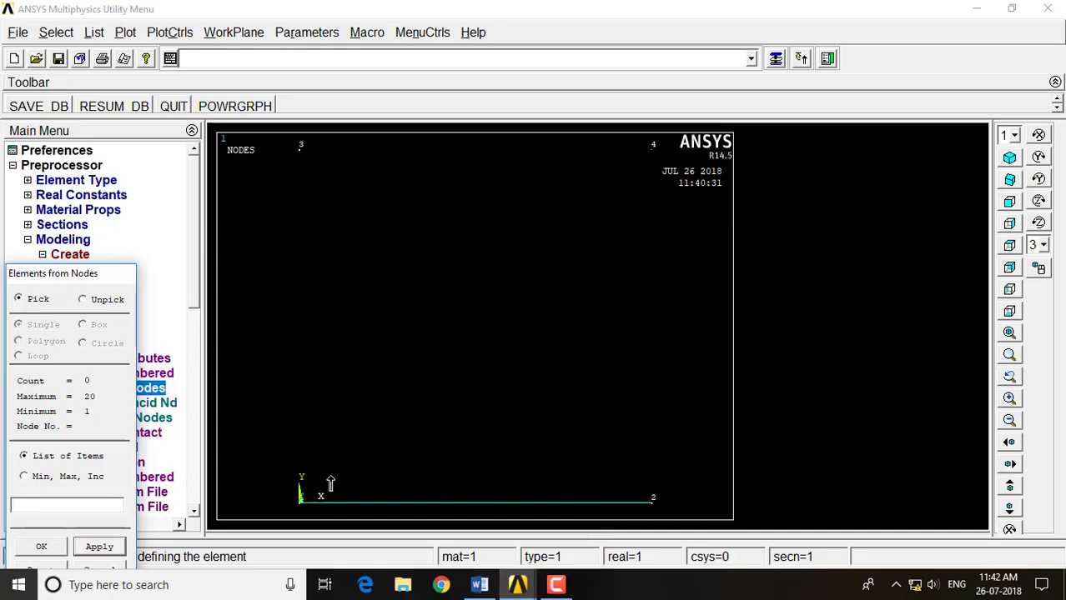
{"action": "left_click", "coordinate": [301, 501]}
{"action": "left_click", "coordinate": [298, 149]}
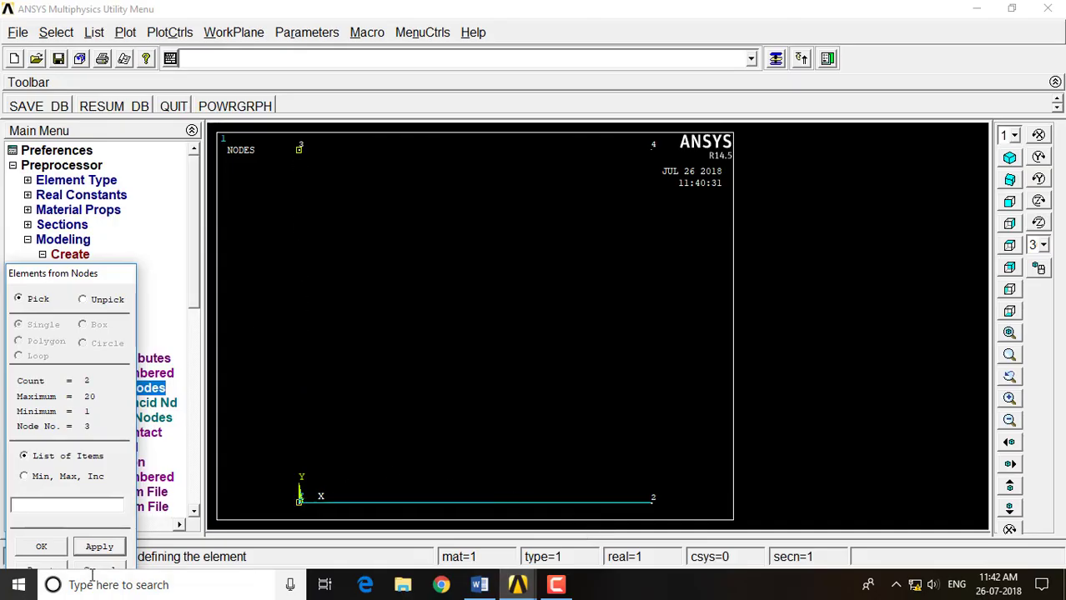
{"action": "left_click", "coordinate": [105, 551]}
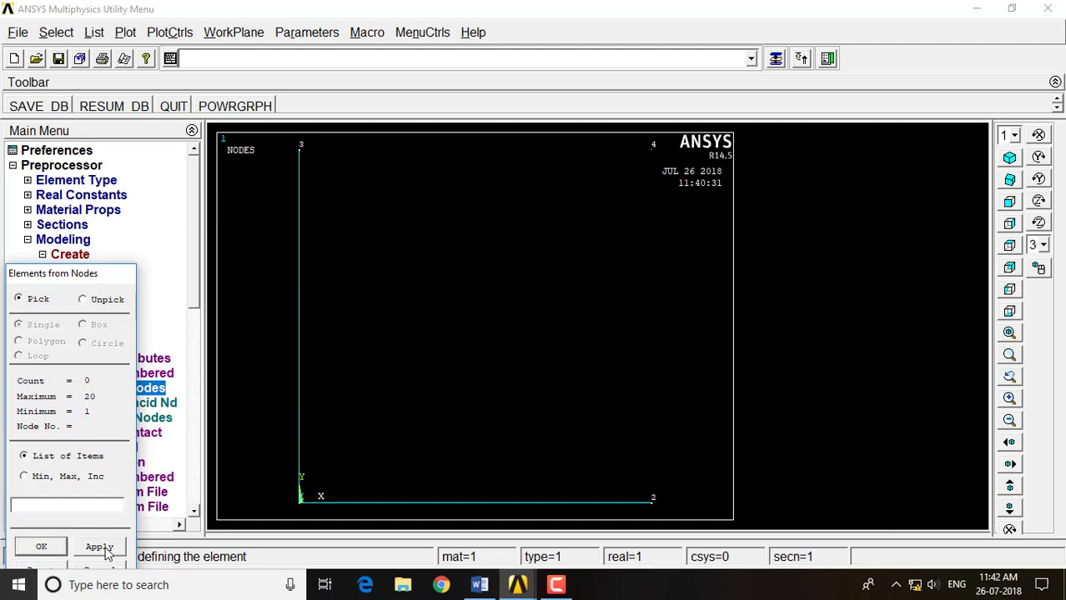
- Create the inclined element through nodes 1 and 4 and finish element creation
{"action": "left_click", "coordinate": [299, 502]}
{"action": "left_click", "coordinate": [640, 149]}
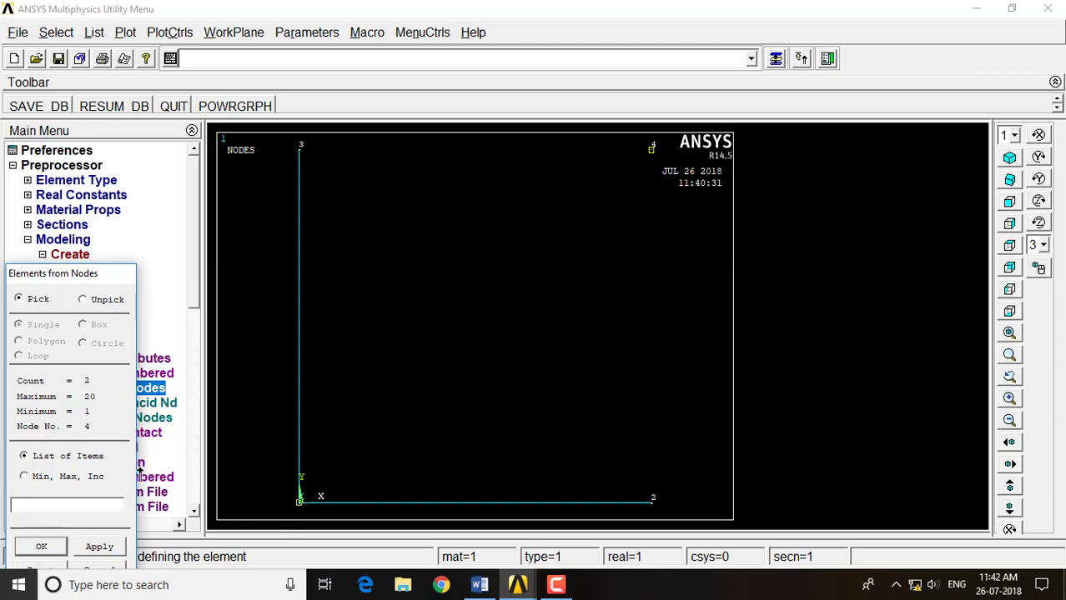
{"action": "left_click", "coordinate": [40, 547]}
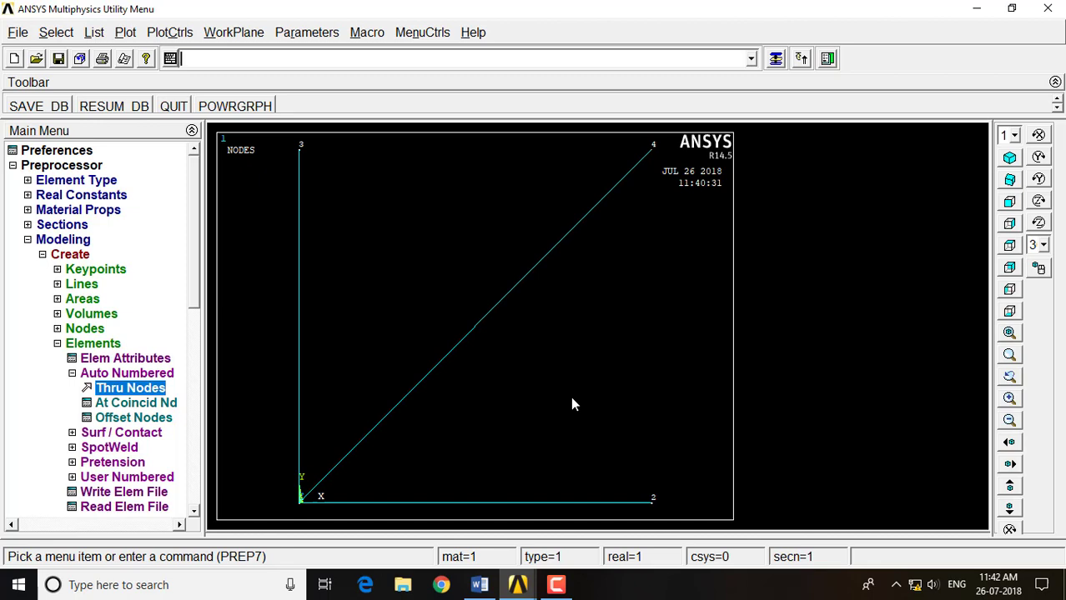
- Check the truss supports in the Word notes, and start applying structural displacement constraints on nodes in the ANSYS solution phase
{"action": "left_click", "coordinate": [479, 584]}
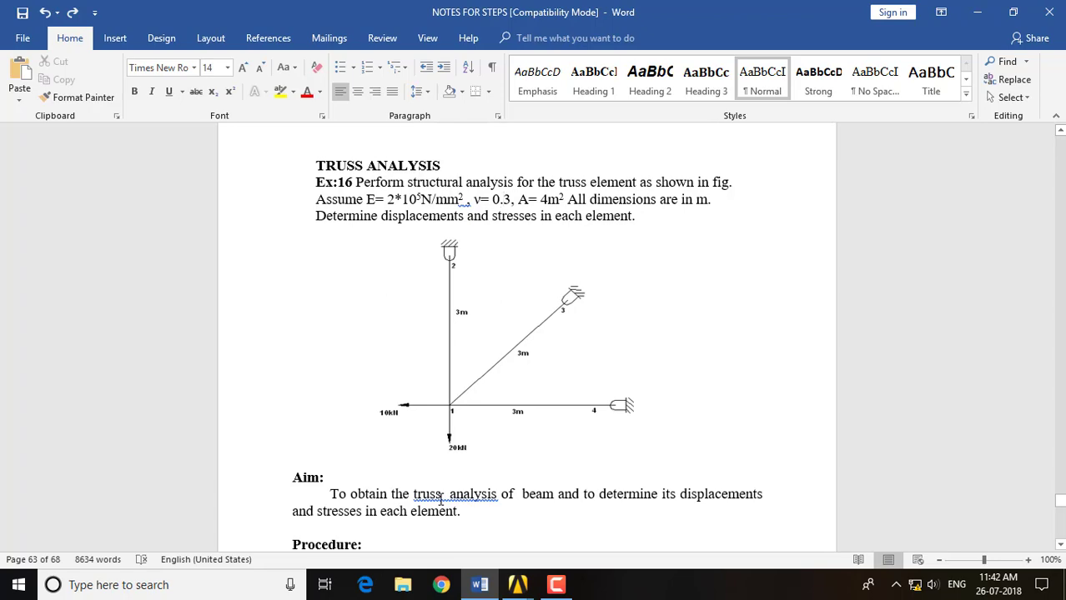
{"action": "mouse_move", "coordinate": [517, 584]}
{"action": "left_click", "coordinate": [567, 519]}
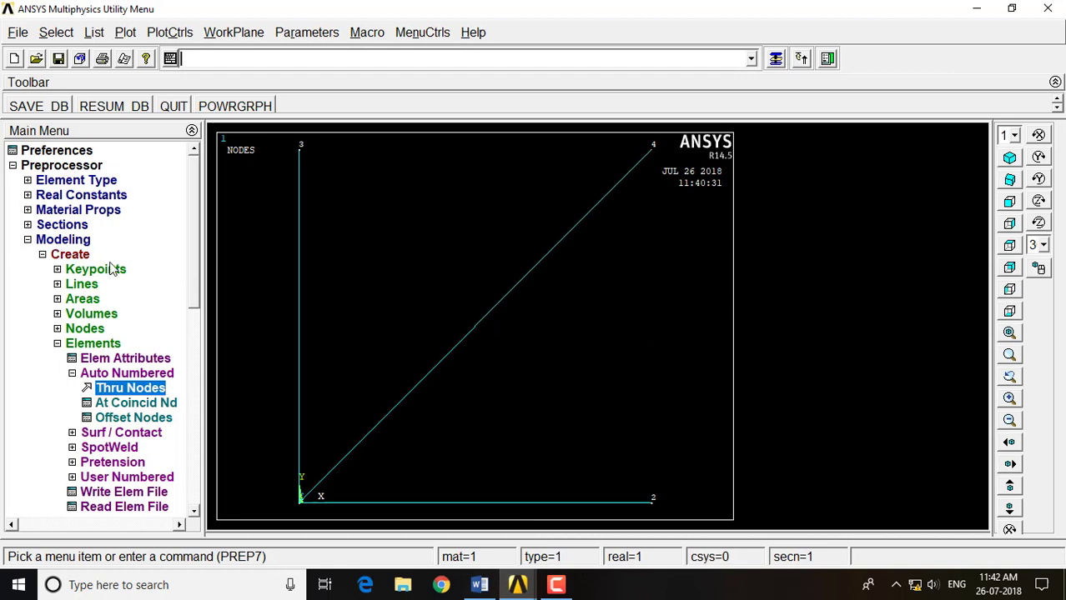
{"action": "left_click", "coordinate": [67, 167]}
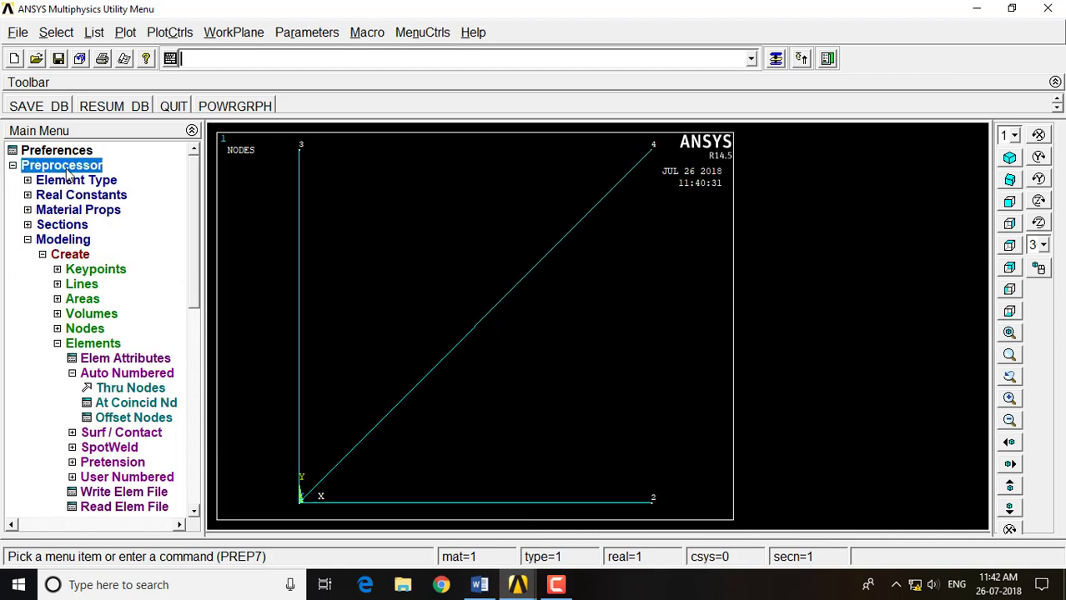
{"action": "left_click", "coordinate": [60, 182]}
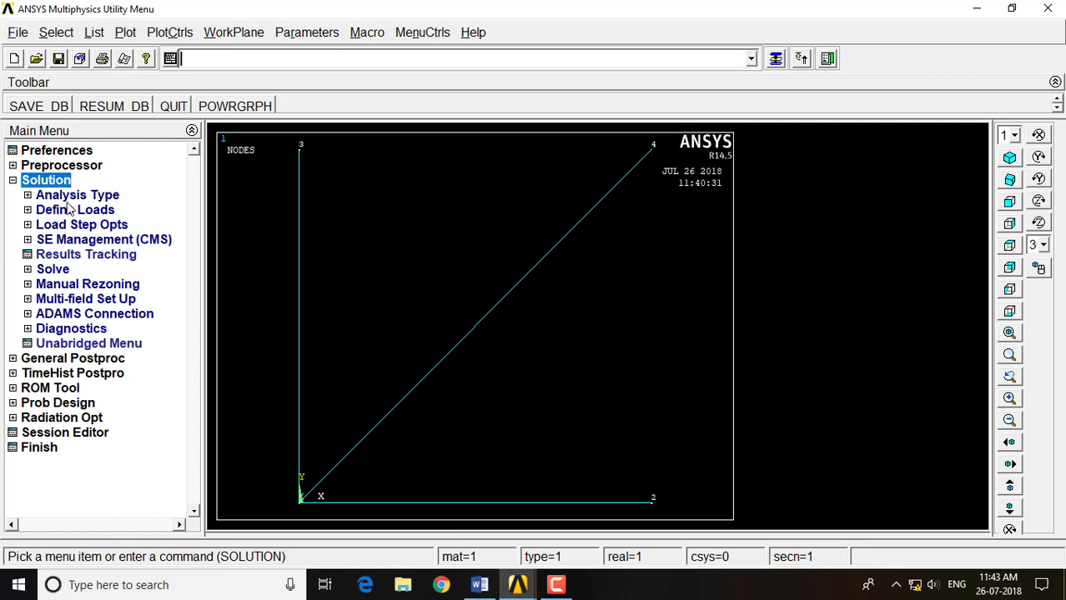
{"action": "left_click", "coordinate": [73, 211]}
{"action": "left_click", "coordinate": [69, 241]}
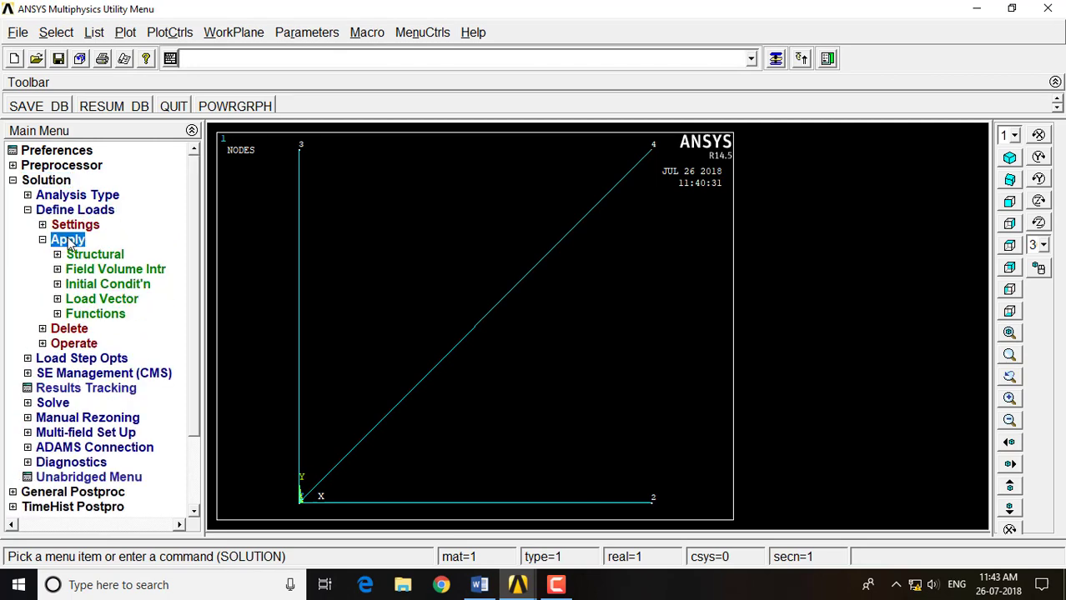
{"action": "left_click", "coordinate": [94, 254]}
{"action": "left_click", "coordinate": [98, 269]}
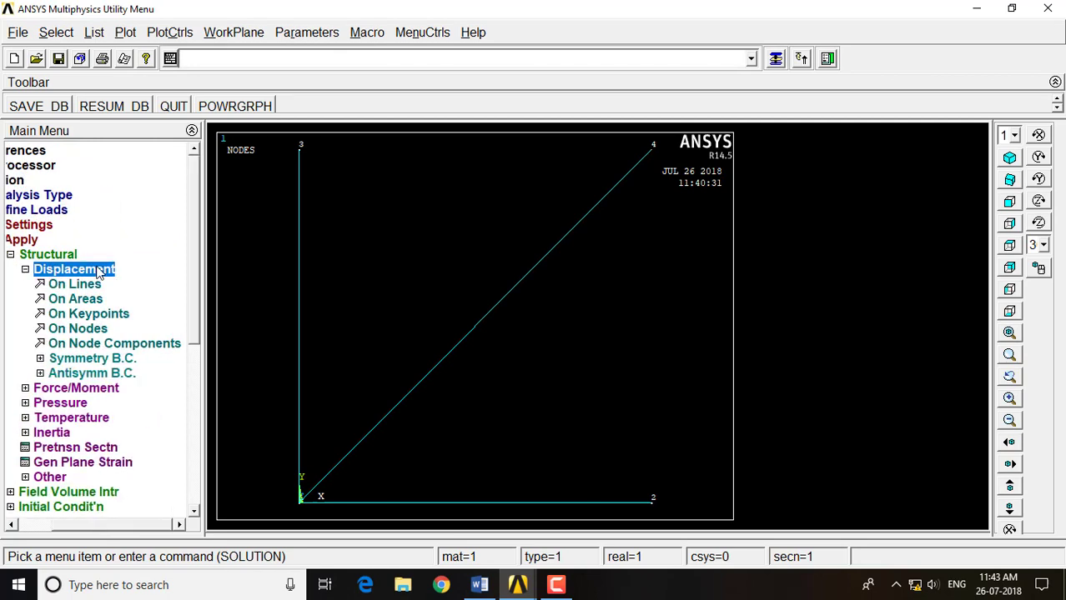
{"action": "left_click", "coordinate": [69, 330]}
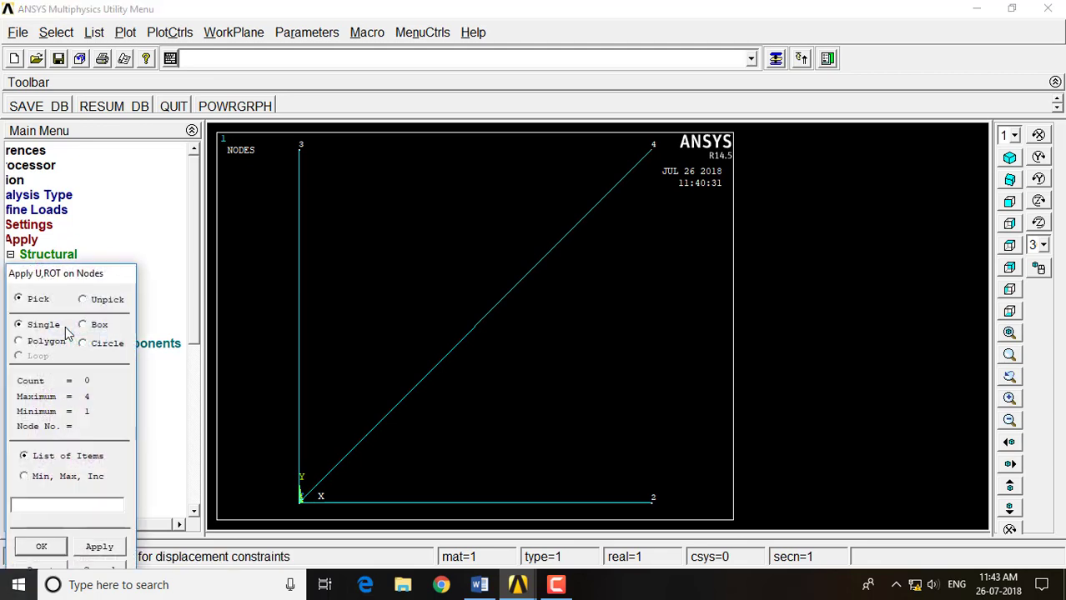
- Constrain All DOF at nodes 2, 4 and 3 with a constant displacement value of 0
{"action": "left_click", "coordinate": [651, 513]}
{"action": "left_click", "coordinate": [652, 154]}
{"action": "left_click", "coordinate": [303, 155]}
{"action": "left_click", "coordinate": [40, 547]}
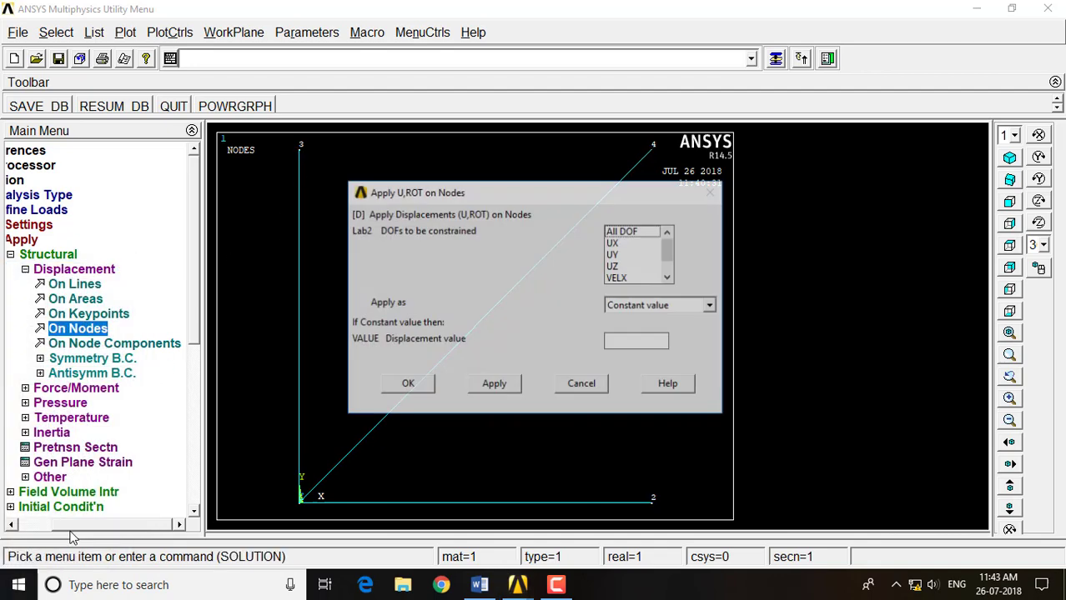
{"action": "left_click", "coordinate": [632, 236]}
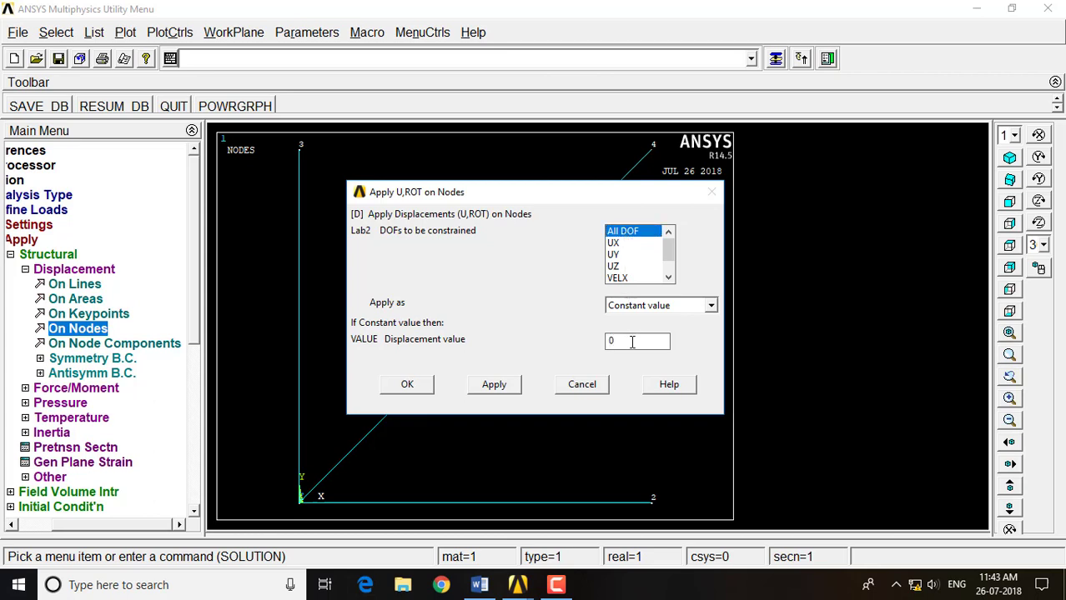
{"action": "left_click", "coordinate": [416, 385]}
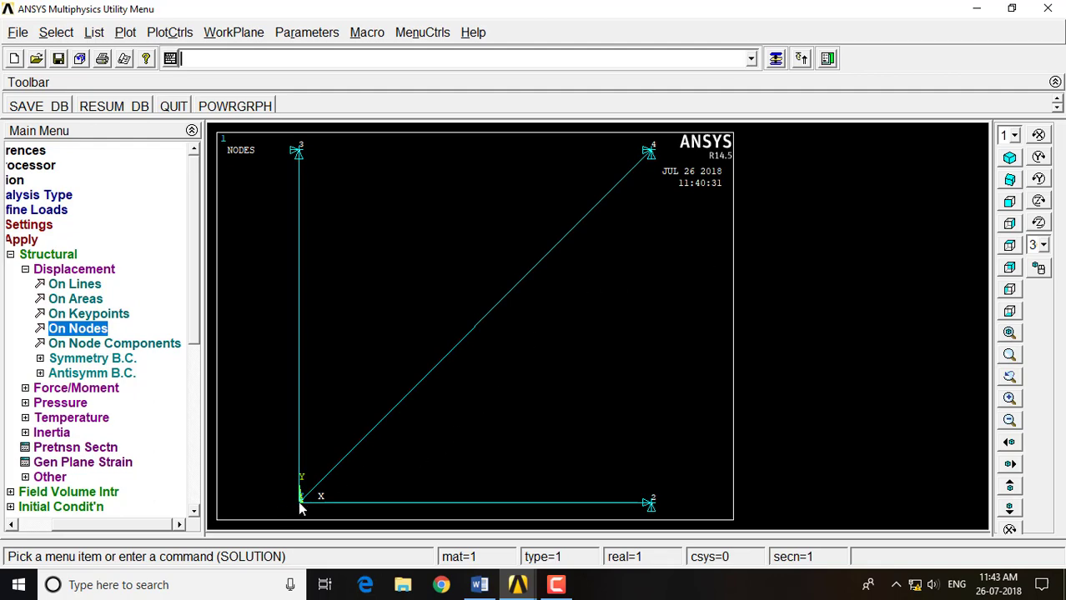
- Check the applied loads in the Word notes, and start a constant FX force on node 1 in ANSYS
{"action": "left_click", "coordinate": [480, 584]}
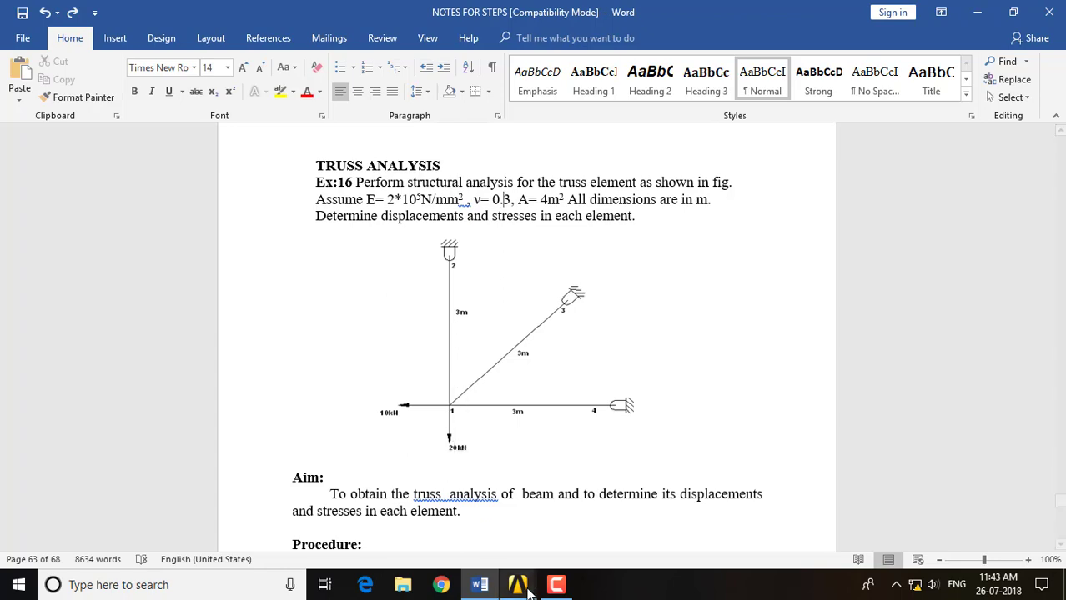
{"action": "mouse_move", "coordinate": [517, 584]}
{"action": "left_click", "coordinate": [501, 496]}
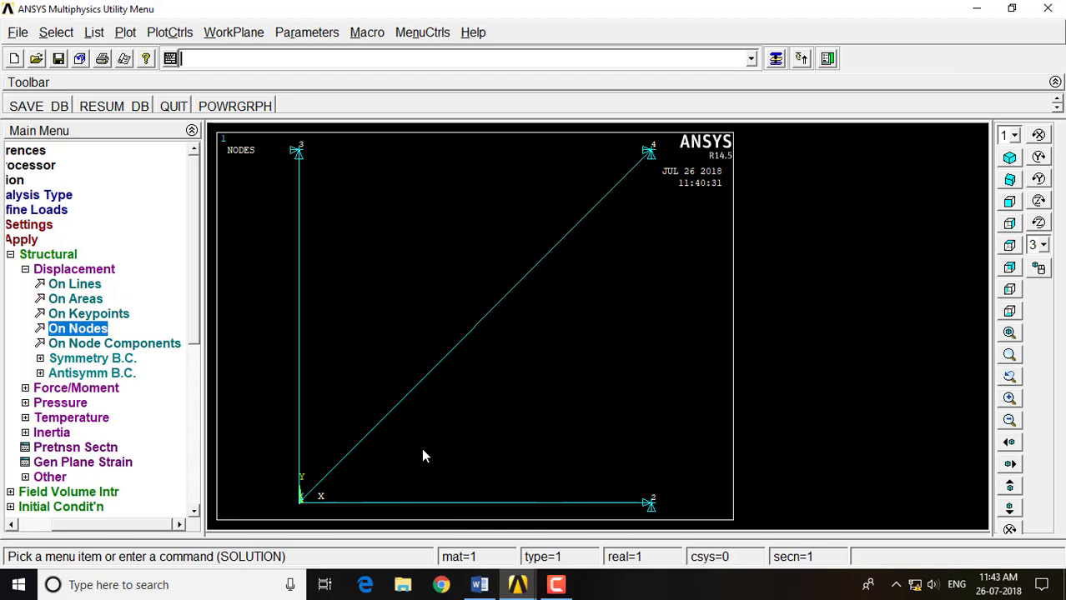
{"action": "left_click", "coordinate": [90, 389]}
{"action": "left_click", "coordinate": [124, 315]}
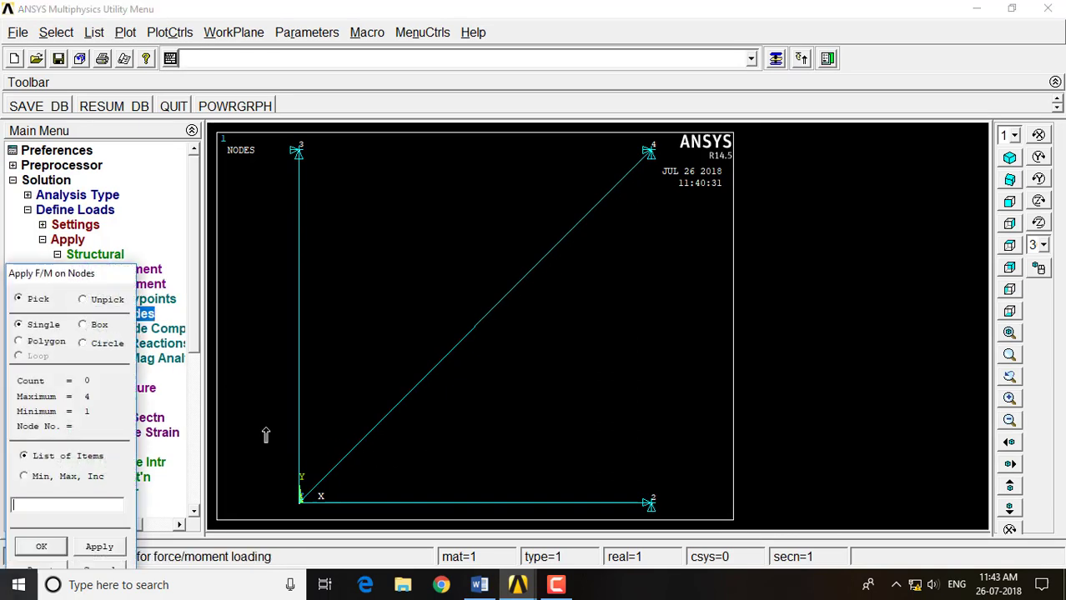
{"action": "left_click", "coordinate": [304, 511]}
{"action": "left_click", "coordinate": [98, 547]}
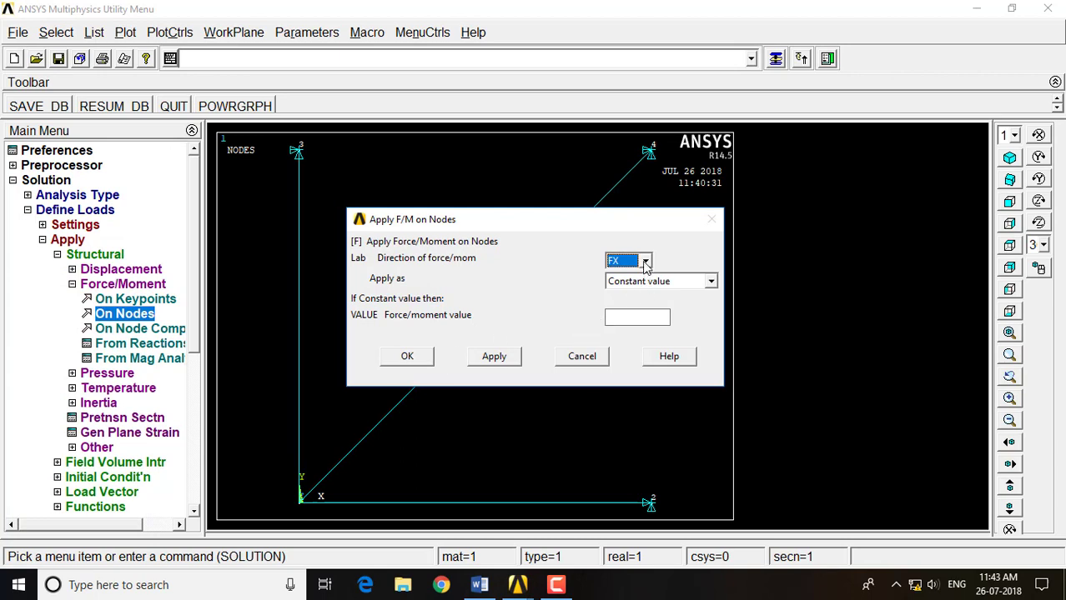
{"action": "left_click", "coordinate": [640, 318]}
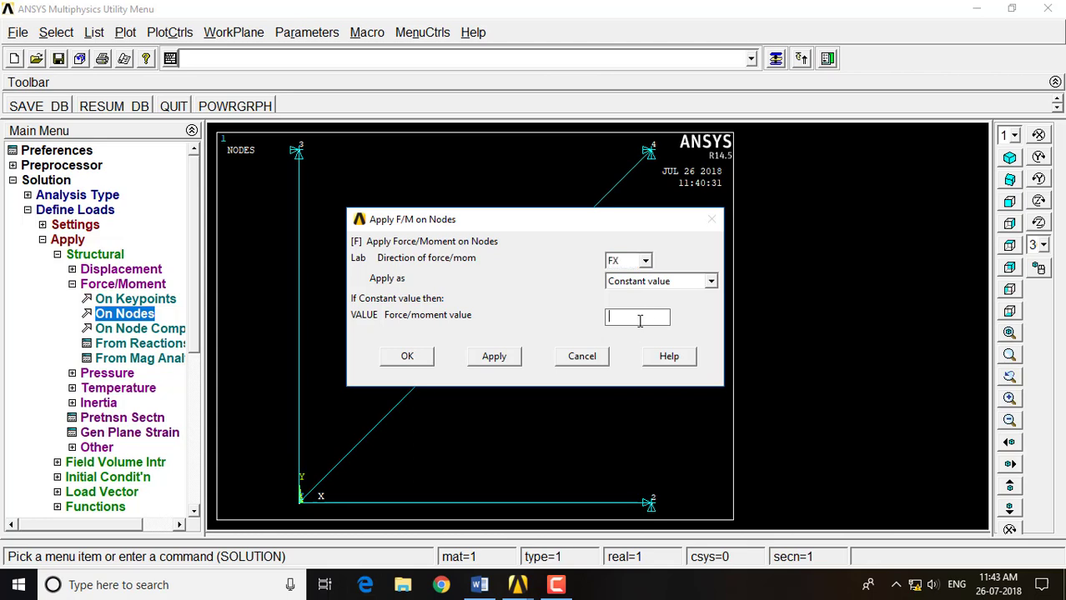
- Check the horizontal load in the Word notes, apply -10000 as the FX force value in ANSYS, and close node picking
{"action": "left_click", "coordinate": [480, 584]}
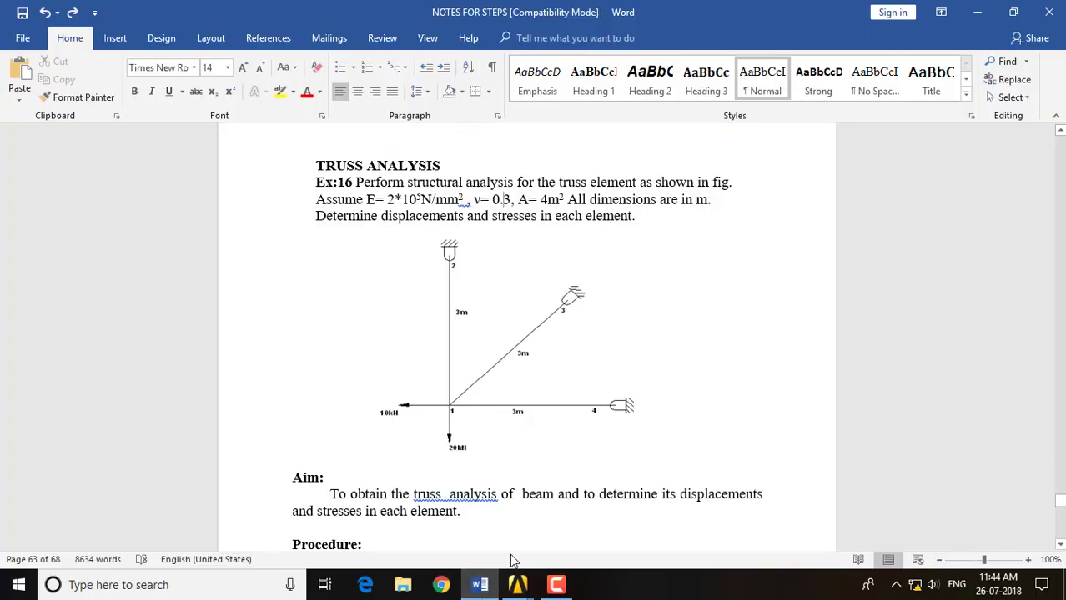
{"action": "mouse_move", "coordinate": [517, 585]}
{"action": "left_click", "coordinate": [602, 526]}
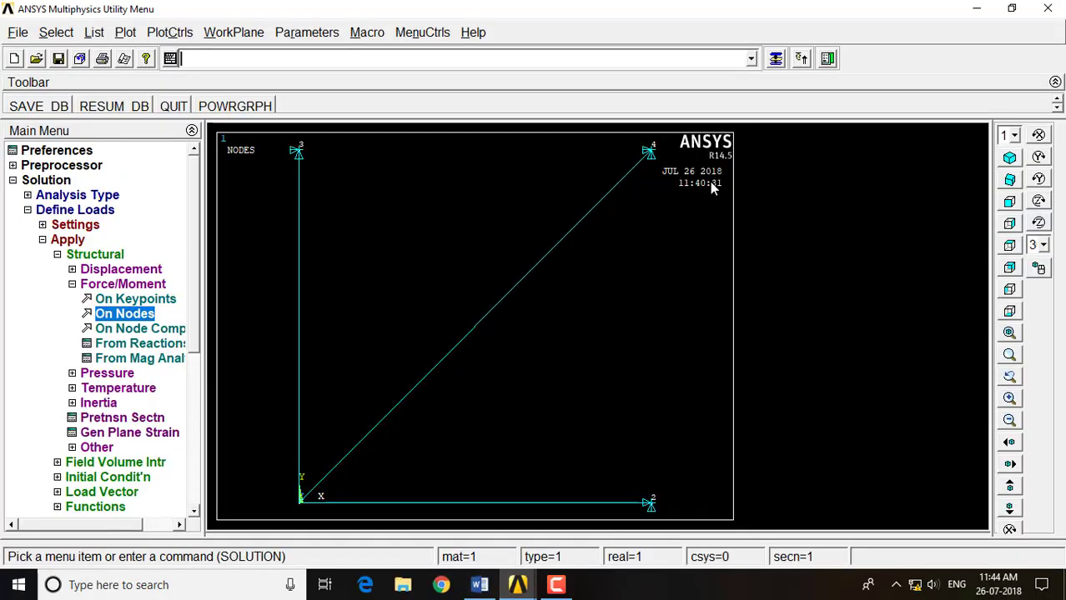
{"action": "left_click", "coordinate": [776, 59]}
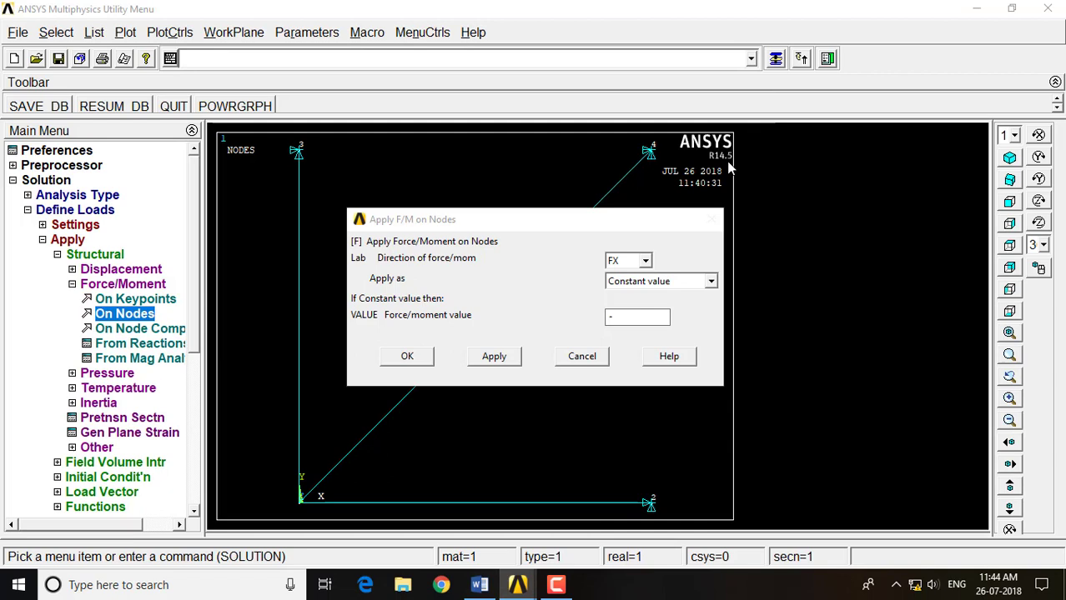
{"action": "left_click", "coordinate": [633, 317]}
{"action": "type", "text": "10000"}
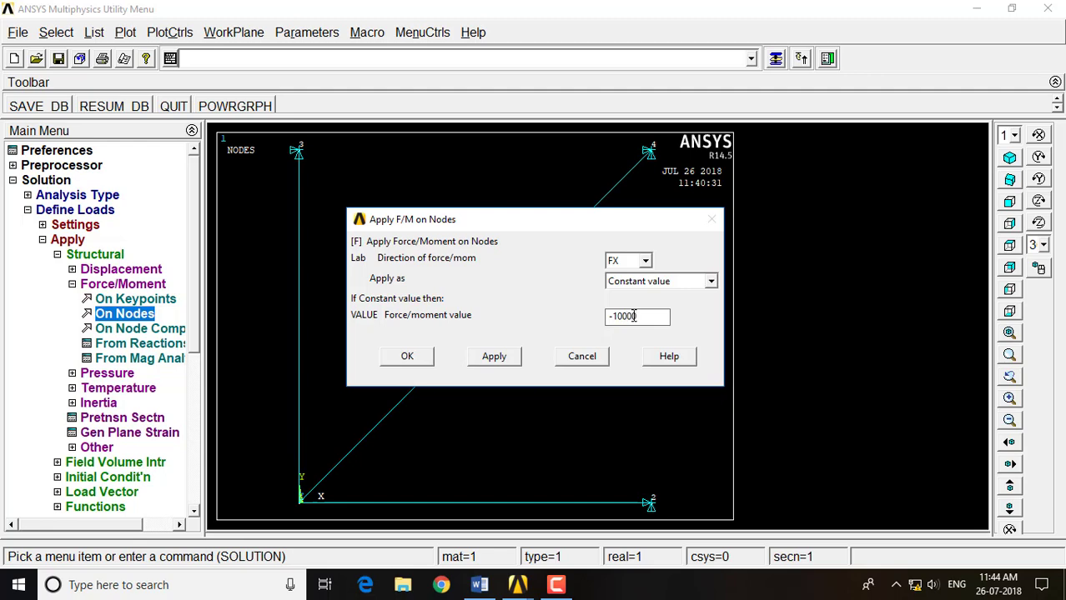
{"action": "left_click", "coordinate": [475, 358]}
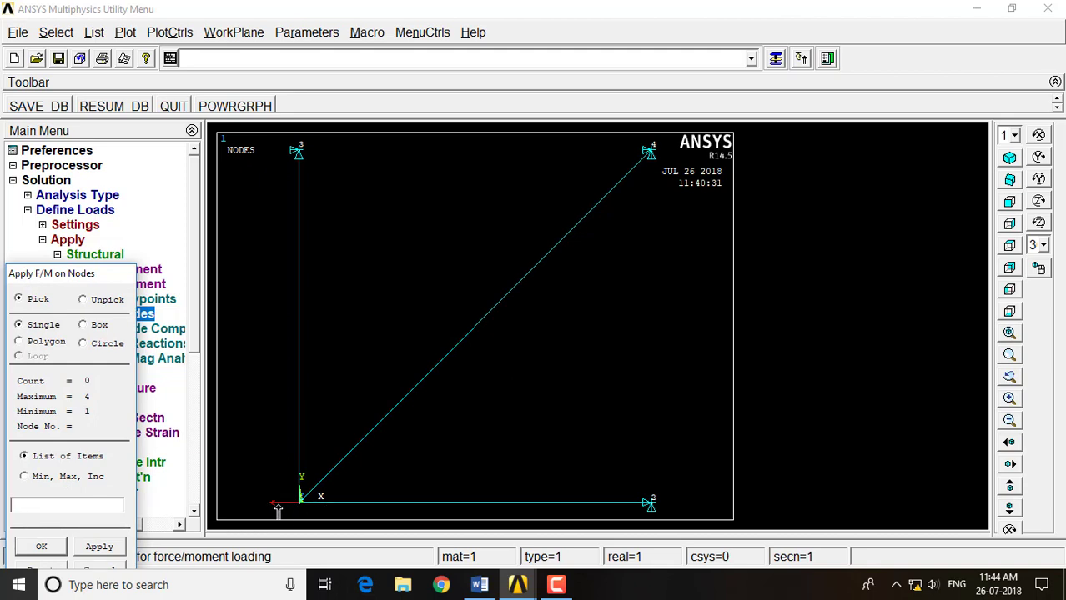
{"action": "left_click", "coordinate": [33, 548]}
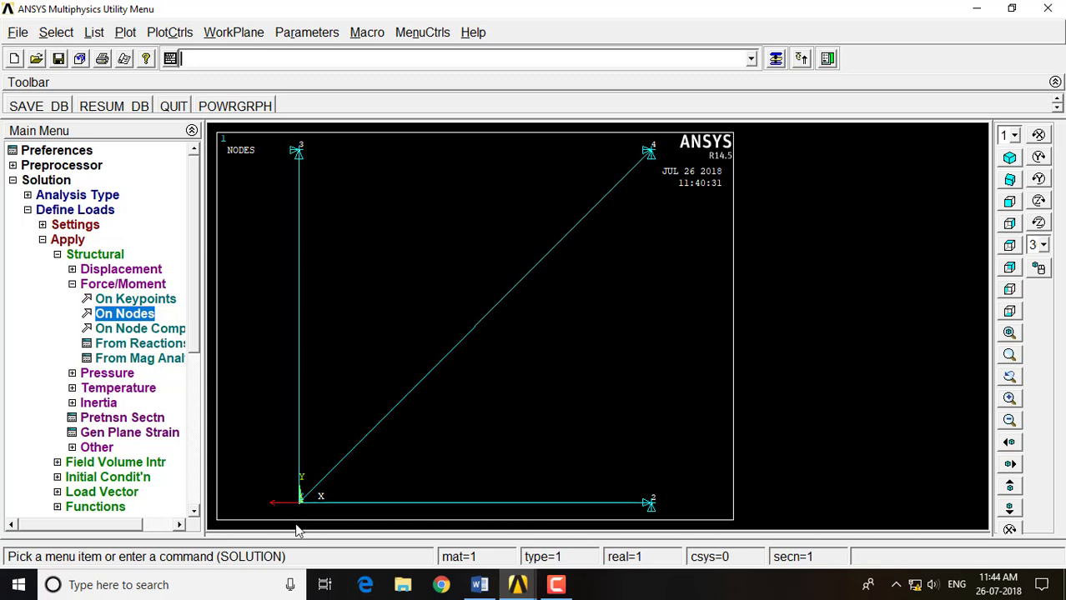
- Apply a constant downward FY force at node 1 for the 20 kN load, checking the load in the Word notes
{"action": "left_click", "coordinate": [125, 315]}
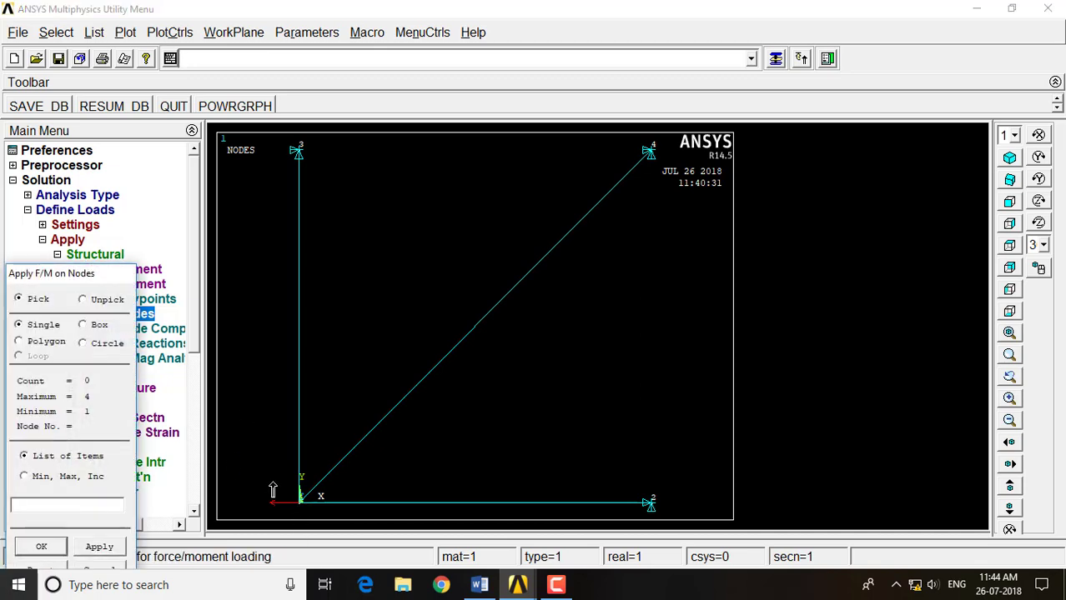
{"action": "left_click", "coordinate": [299, 501]}
{"action": "left_click", "coordinate": [45, 546]}
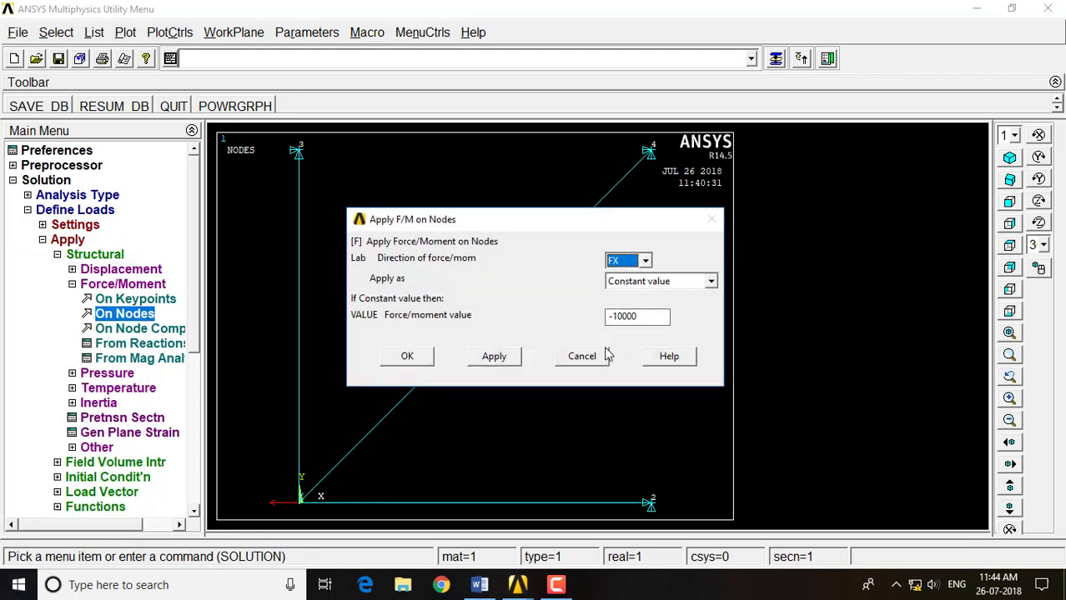
{"action": "left_click", "coordinate": [646, 264]}
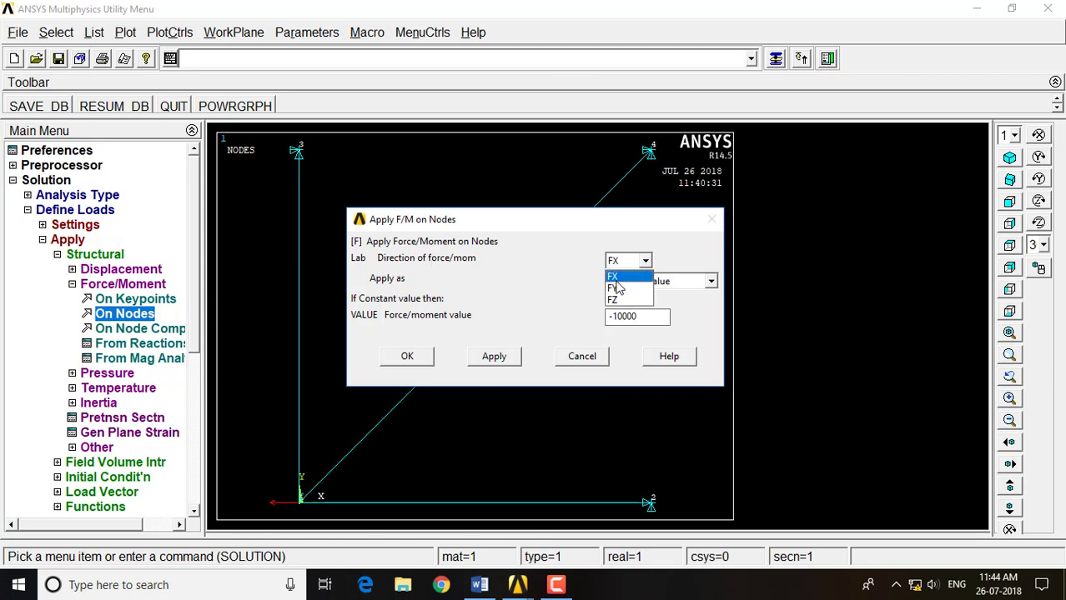
{"action": "left_click", "coordinate": [617, 288]}
{"action": "left_click", "coordinate": [479, 584]}
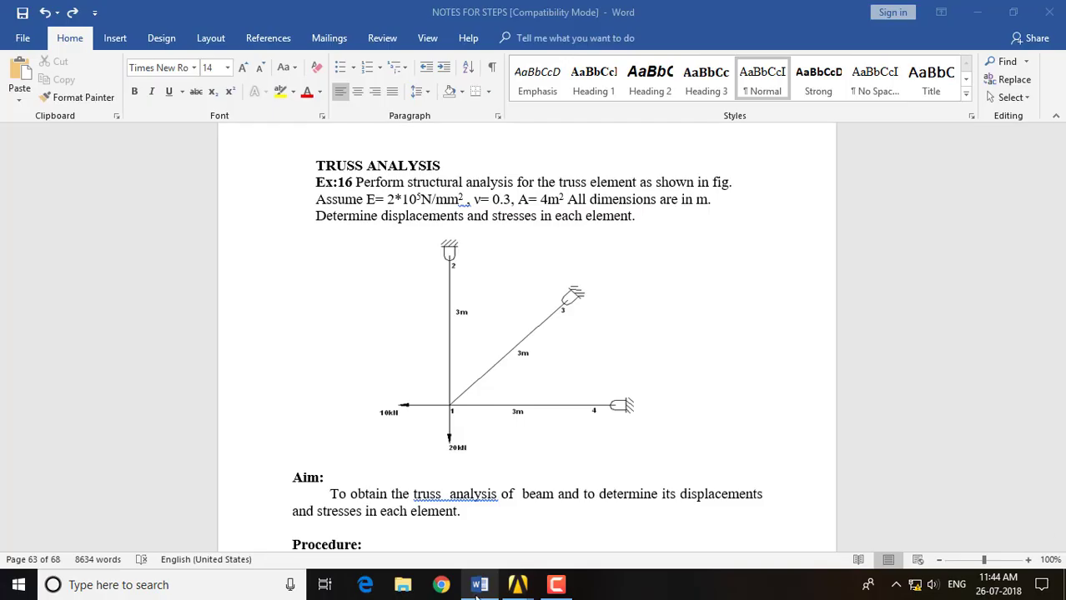
{"action": "left_click", "coordinate": [528, 588]}
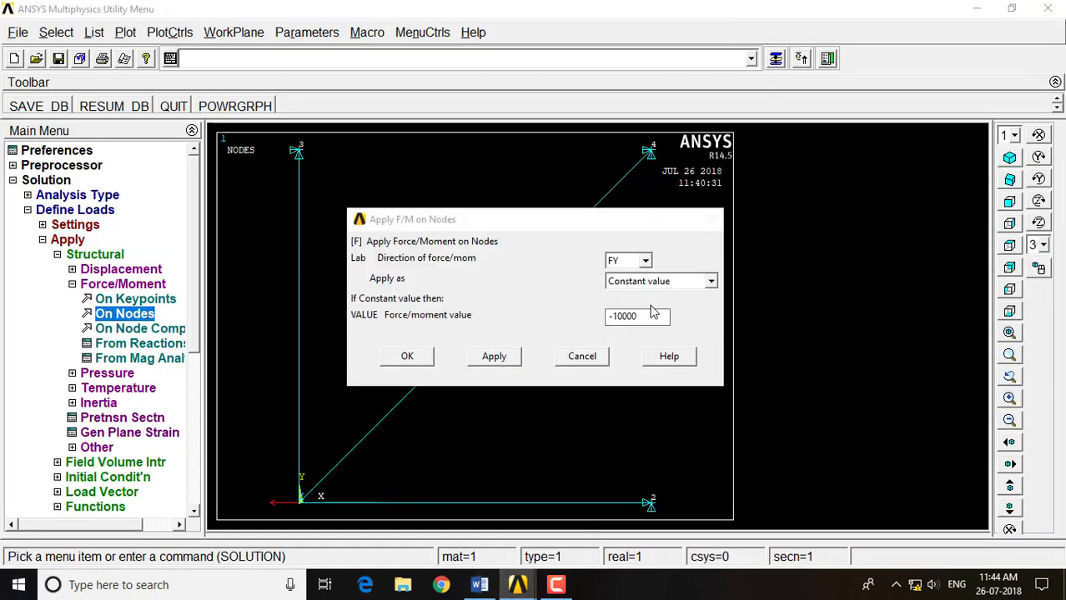
{"action": "left_click", "coordinate": [648, 316]}
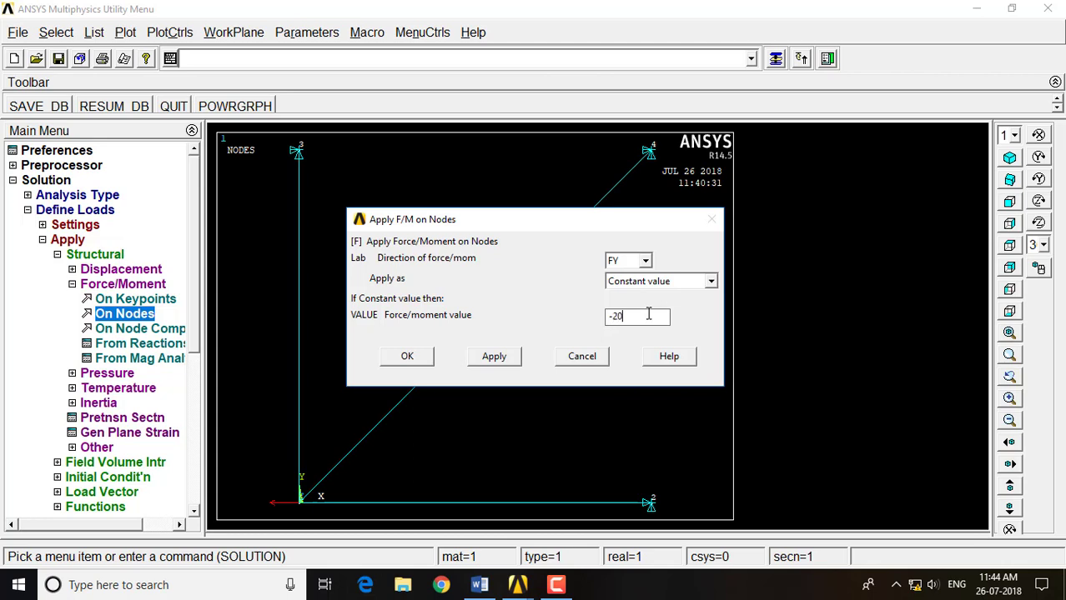
{"action": "left_click", "coordinate": [415, 360]}
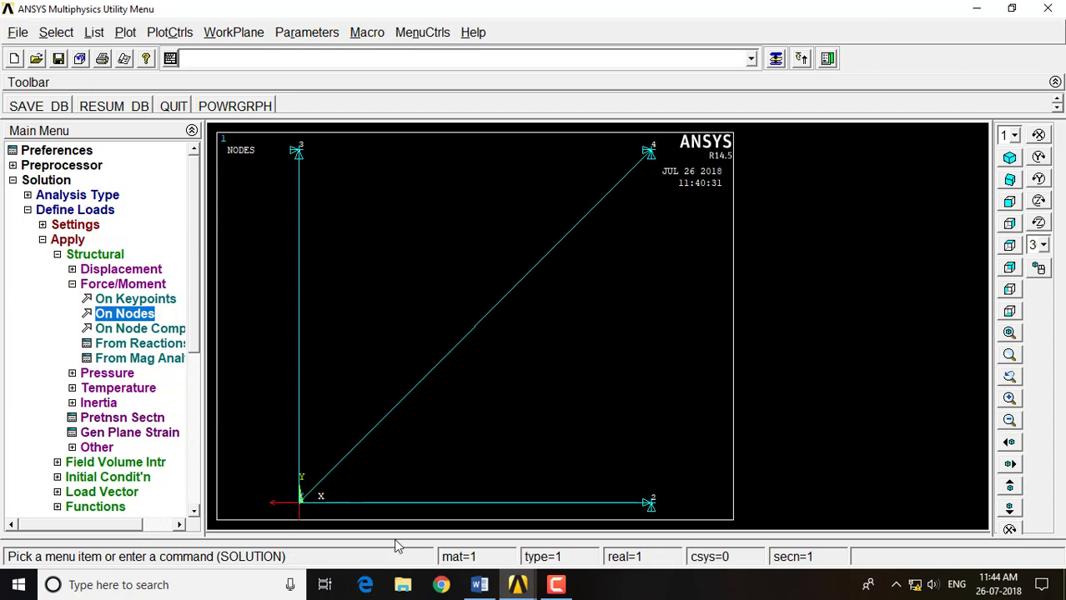
- Review the truss figure with its supports and loads in the Word notes, and return to ANSYS
{"action": "left_click", "coordinate": [479, 584]}
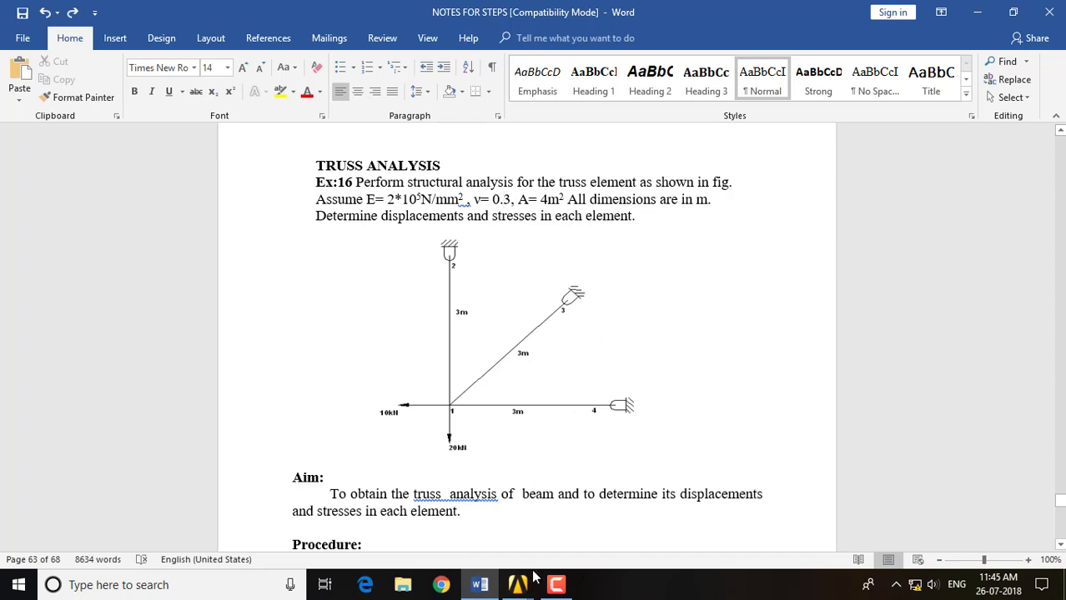
{"action": "mouse_move", "coordinate": [518, 583]}
{"action": "left_click", "coordinate": [581, 521]}
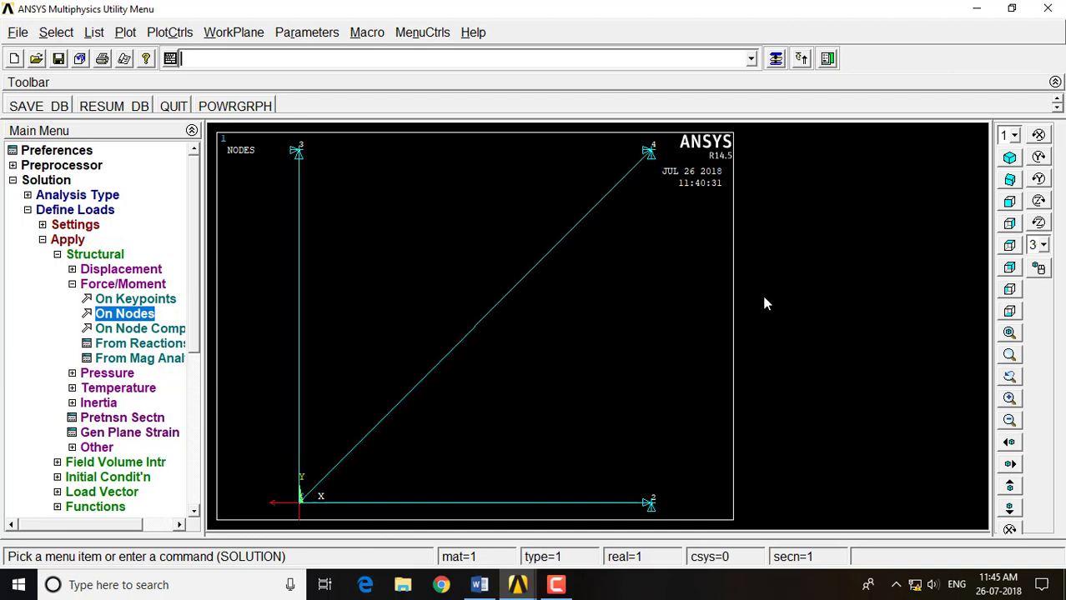
- Solve the current load step and close the solution note and status window
{"action": "left_click", "coordinate": [65, 213]}
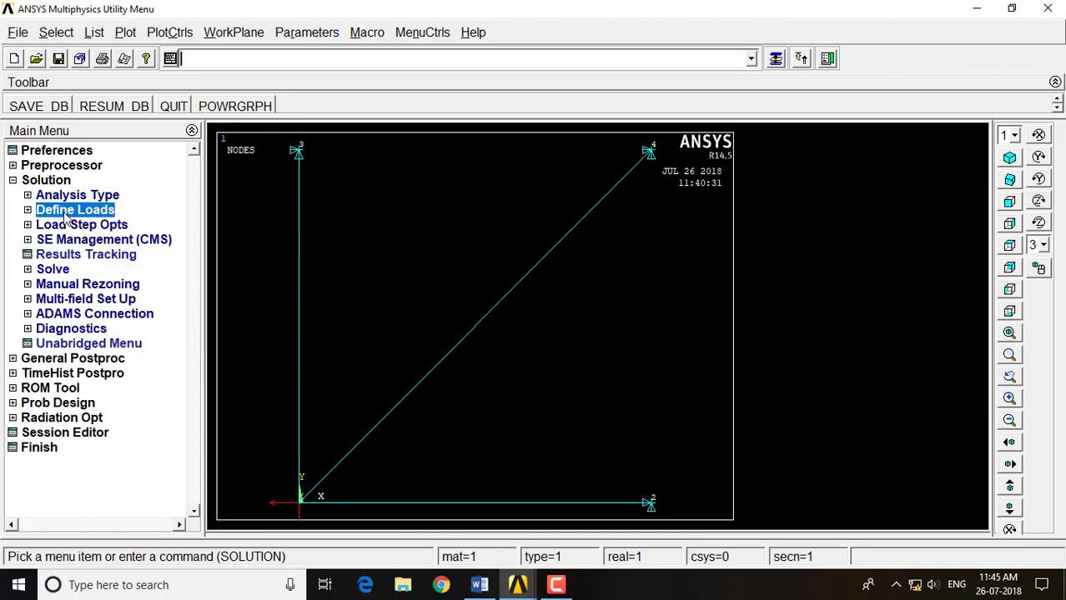
{"action": "left_click", "coordinate": [56, 270]}
{"action": "left_click", "coordinate": [66, 285]}
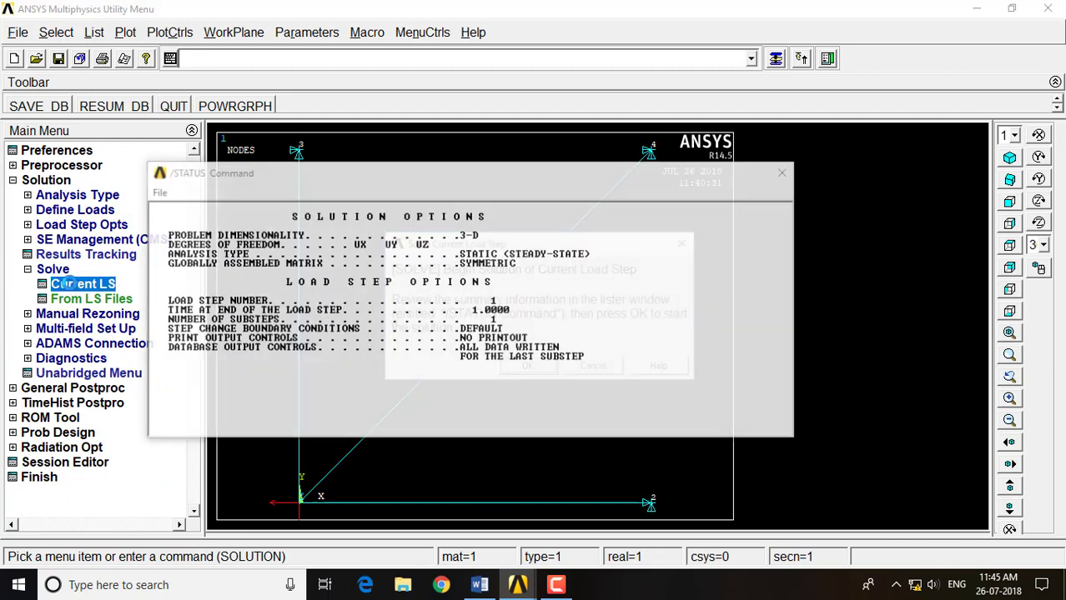
{"action": "left_click", "coordinate": [525, 368]}
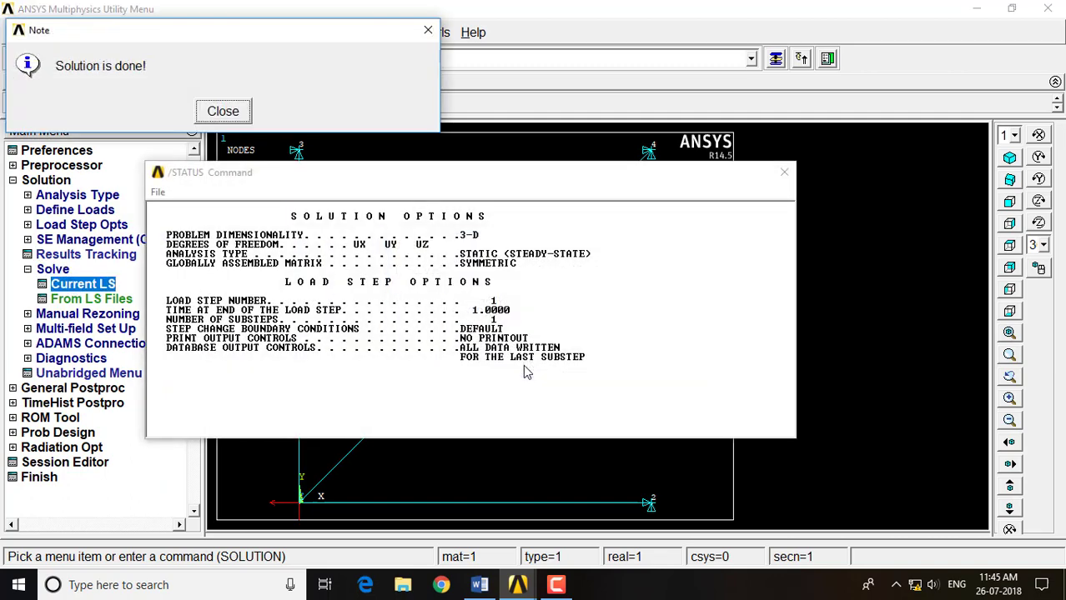
{"action": "left_click", "coordinate": [220, 111]}
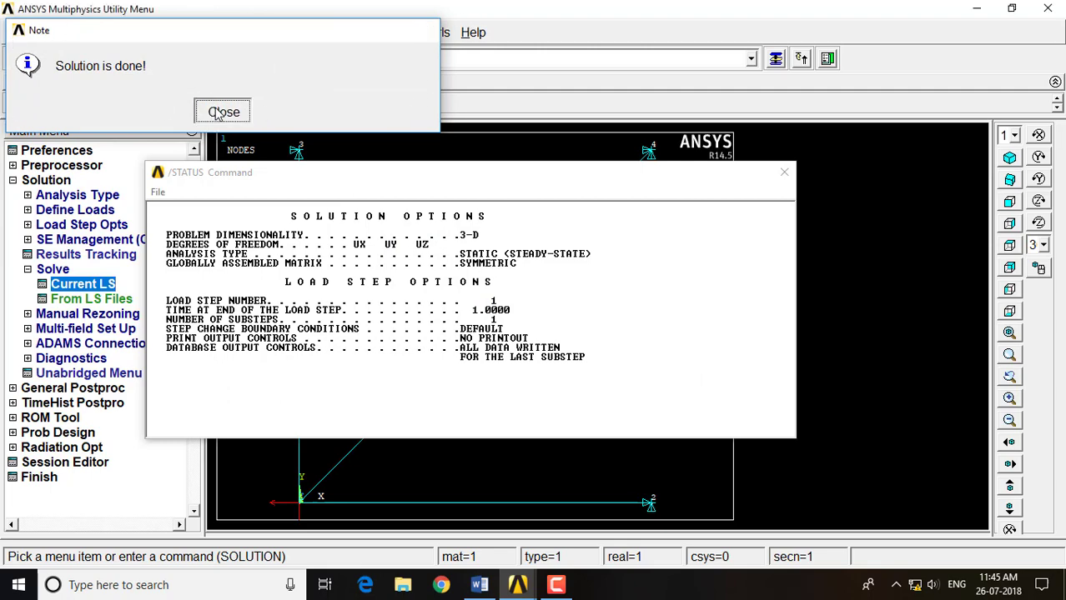
{"action": "left_click", "coordinate": [782, 173]}
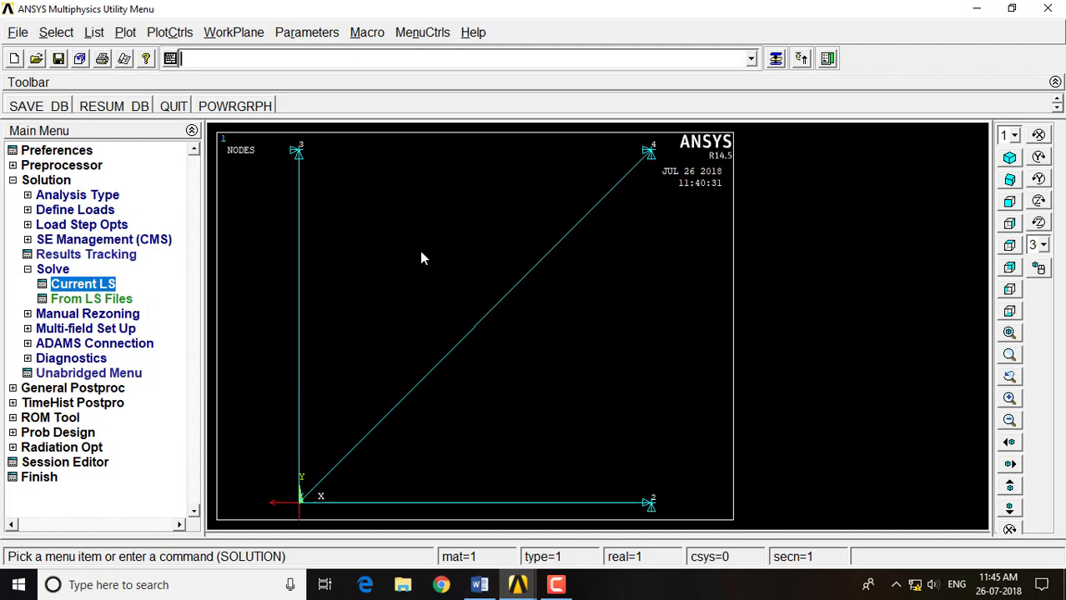
- Plot the truss's deformed shape together with the undeformed shape in General Postproc
{"action": "left_click", "coordinate": [61, 182]}
{"action": "left_click", "coordinate": [73, 196]}
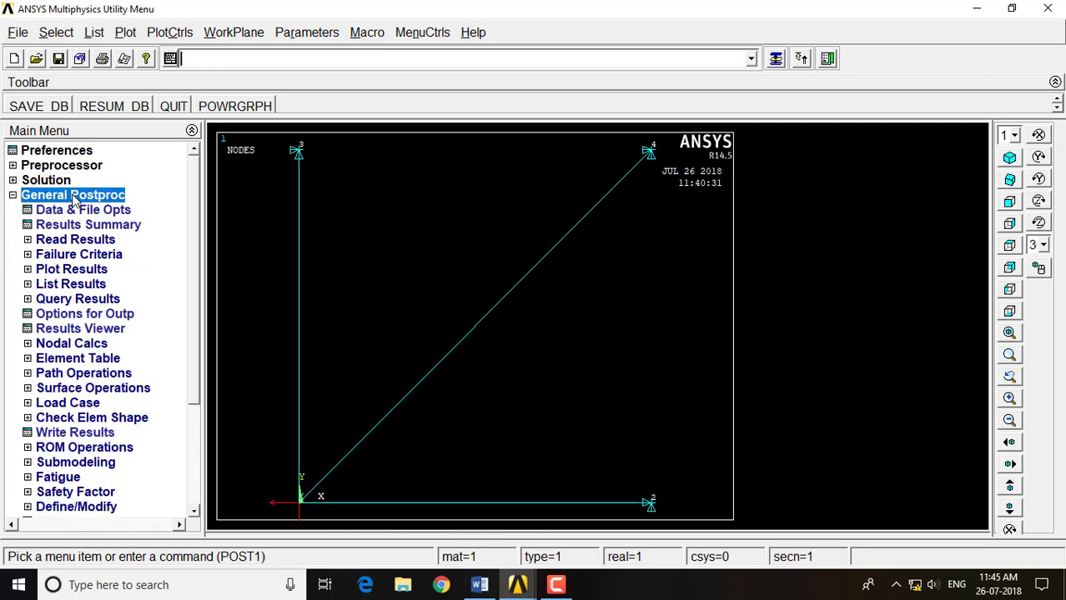
{"action": "left_click", "coordinate": [71, 273]}
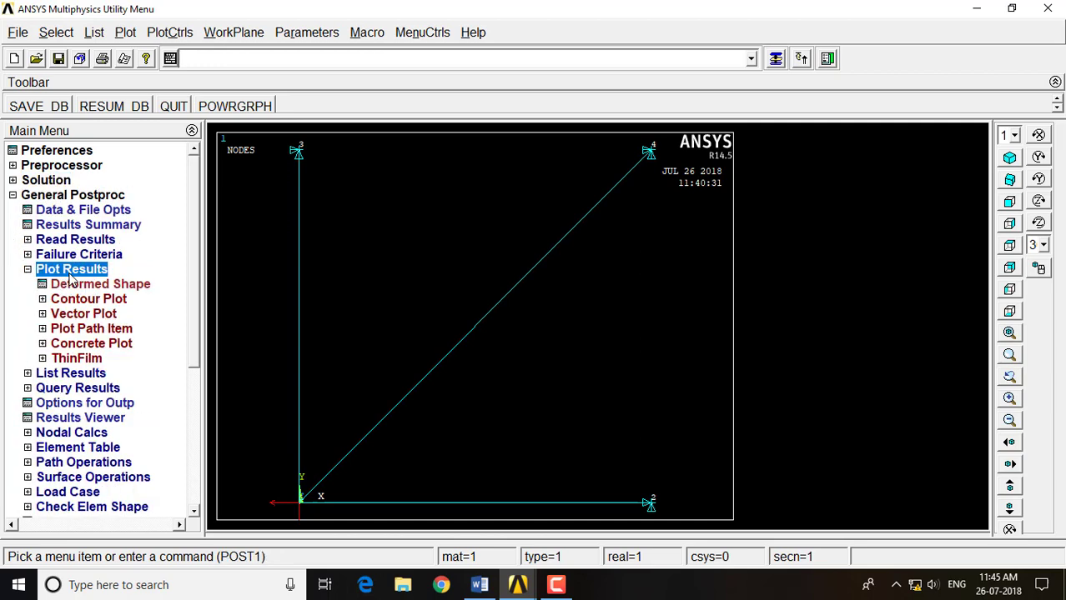
{"action": "left_click", "coordinate": [74, 284]}
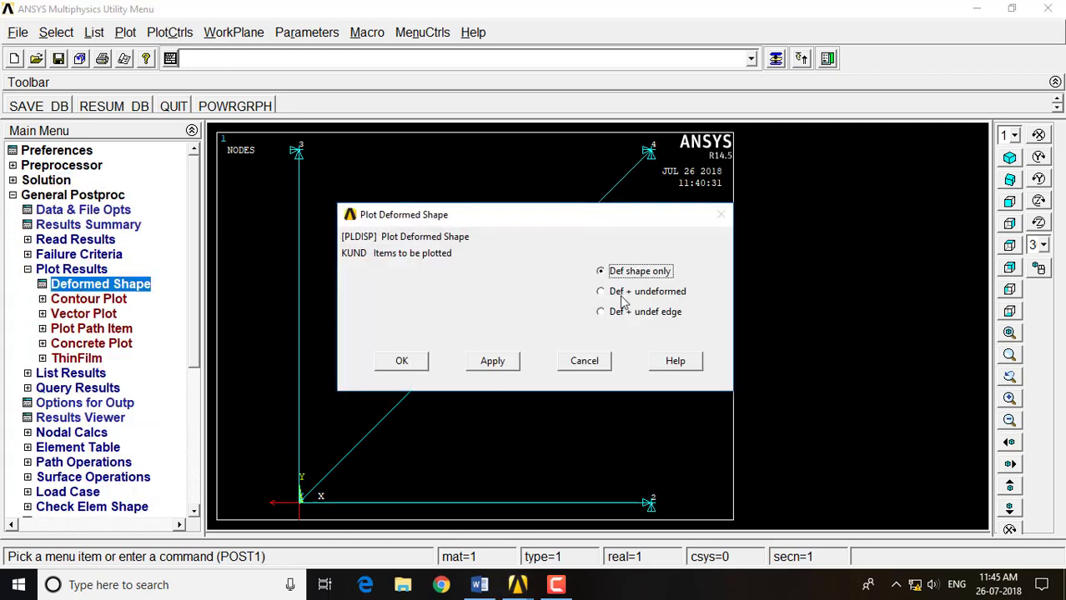
{"action": "left_click", "coordinate": [623, 302]}
{"action": "left_click", "coordinate": [412, 363]}
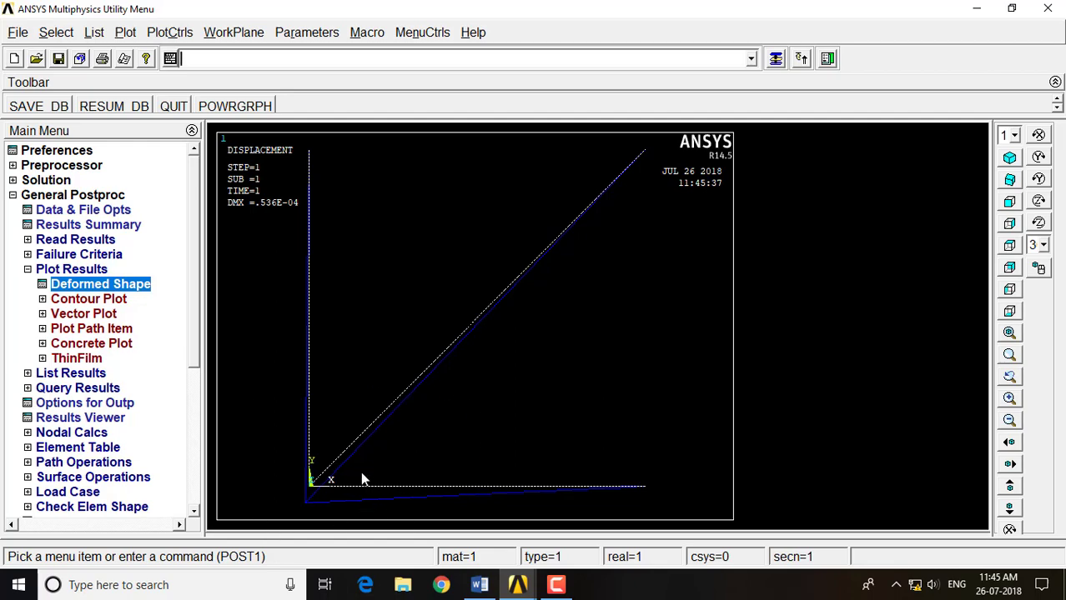
- Turn on the display of element shapes based on real constants and view the truss isometrically
{"action": "left_click", "coordinate": [171, 31]}
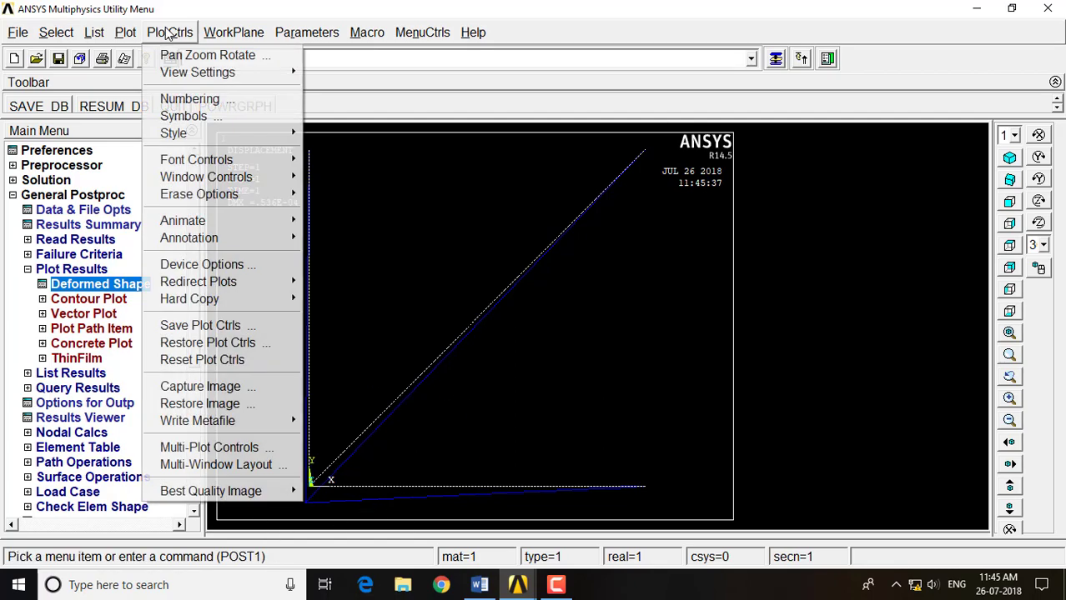
{"action": "mouse_move", "coordinate": [208, 133]}
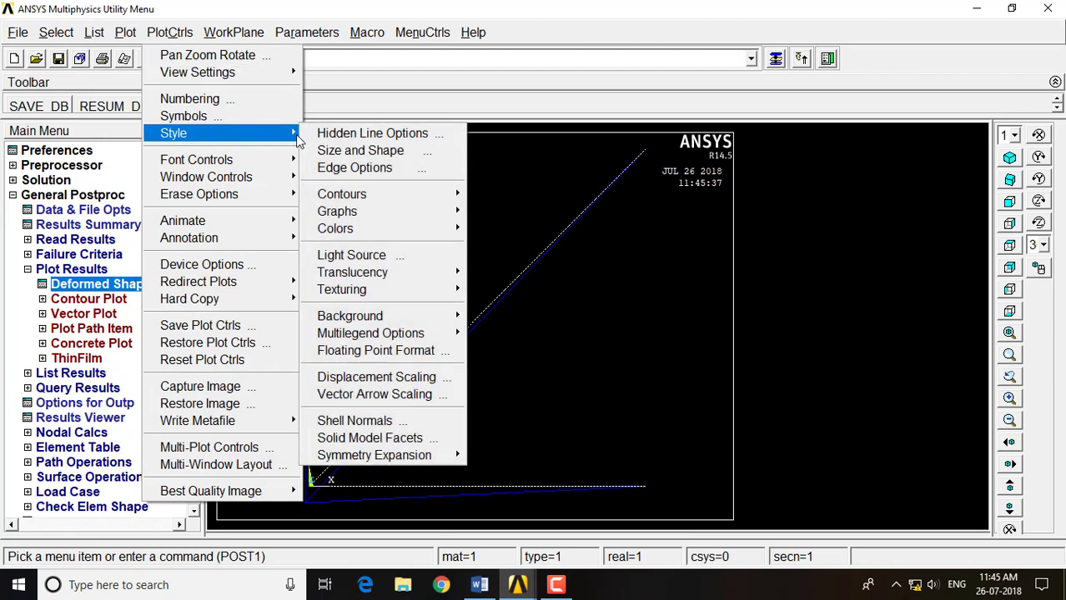
{"action": "left_click", "coordinate": [350, 150]}
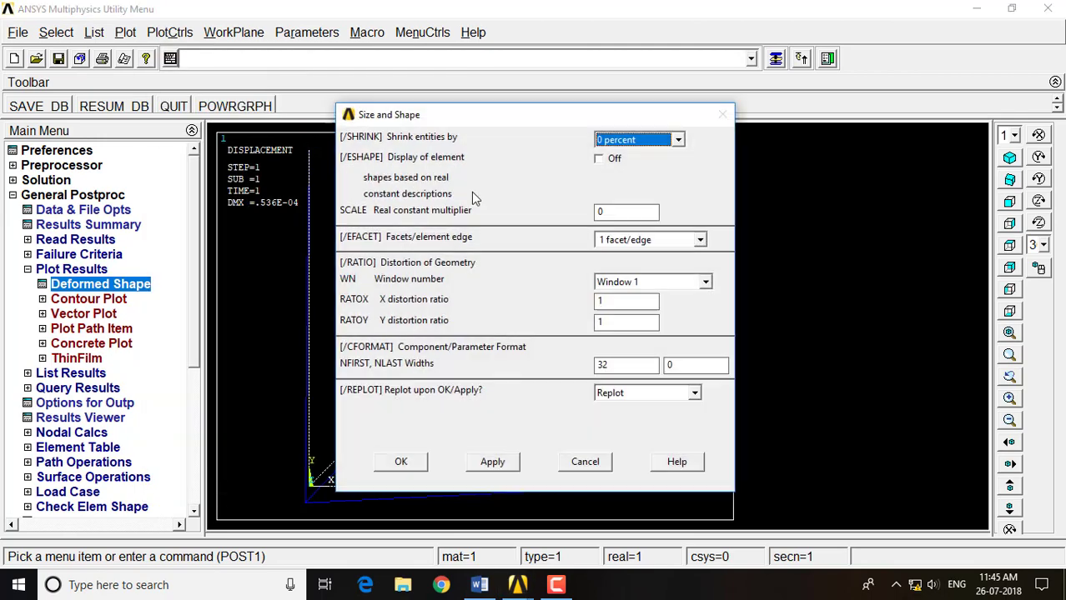
{"action": "left_click", "coordinate": [598, 158]}
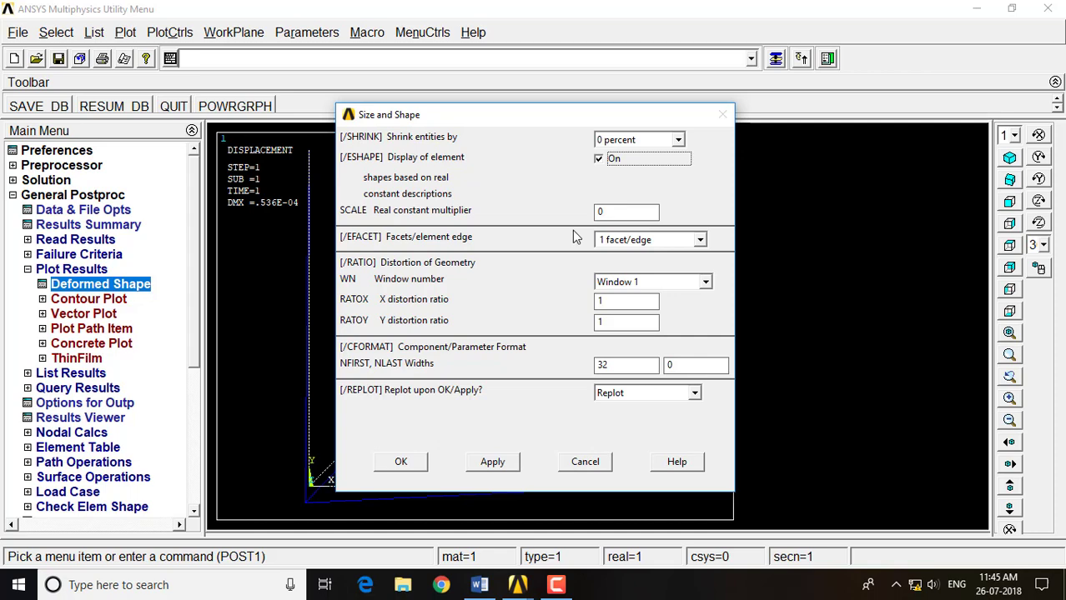
{"action": "left_click", "coordinate": [414, 470]}
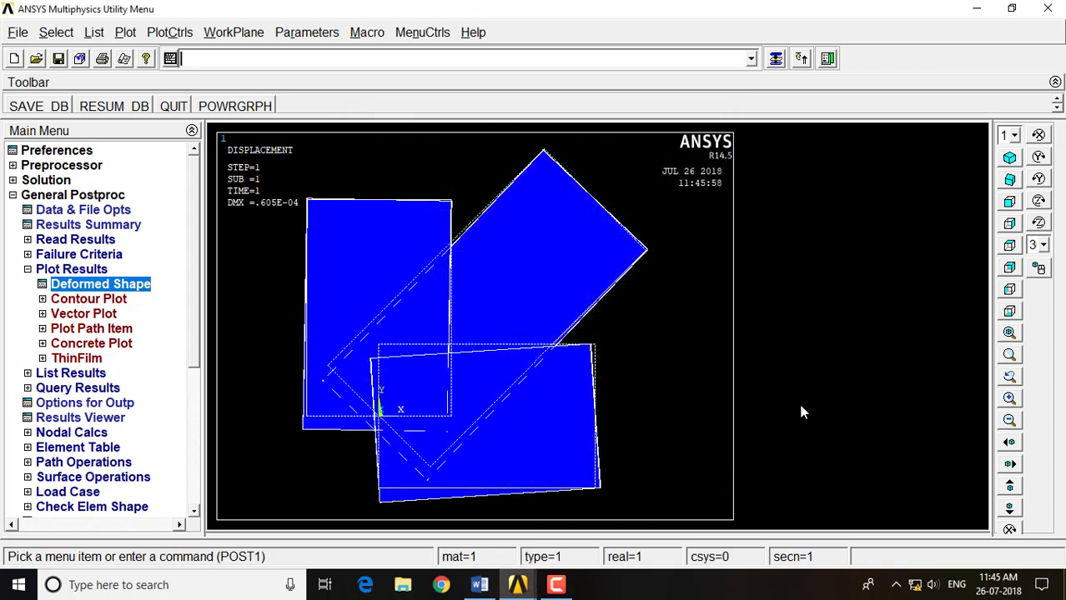
{"action": "left_click", "coordinate": [1009, 158]}
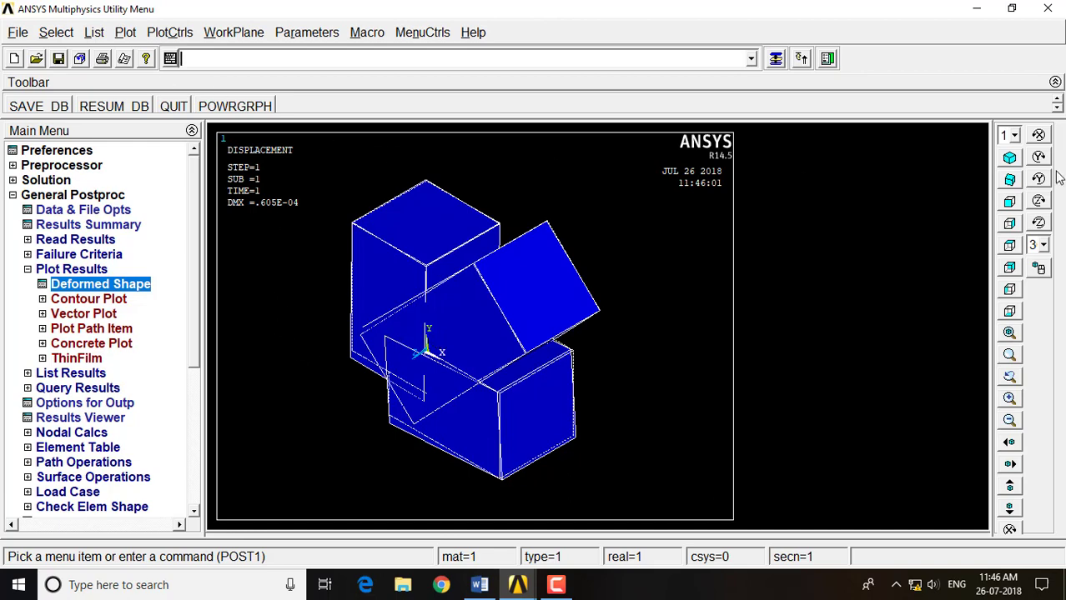
- Turn off the display of element shapes based on real constants and return the truss to the front view
{"action": "left_click", "coordinate": [184, 33]}
{"action": "mouse_move", "coordinate": [206, 76]}
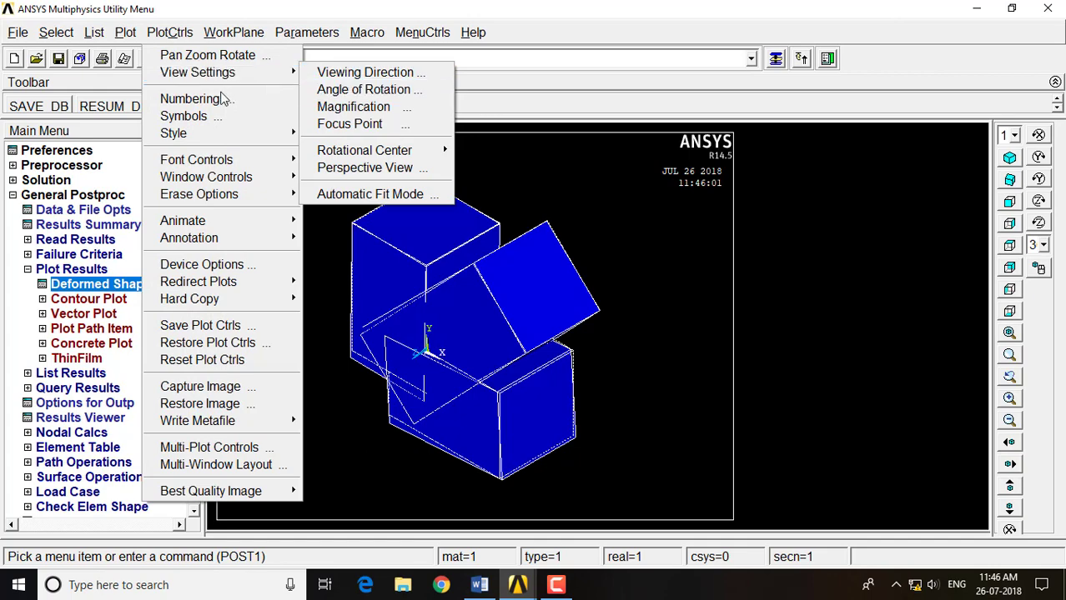
{"action": "mouse_move", "coordinate": [232, 134]}
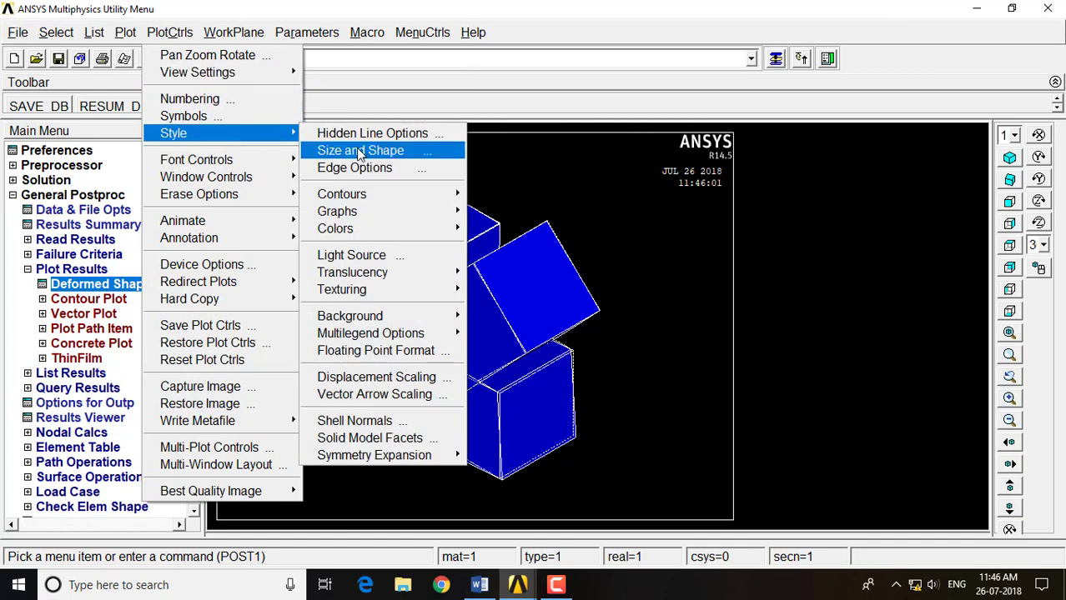
{"action": "left_click", "coordinate": [360, 151]}
{"action": "left_click", "coordinate": [598, 159]}
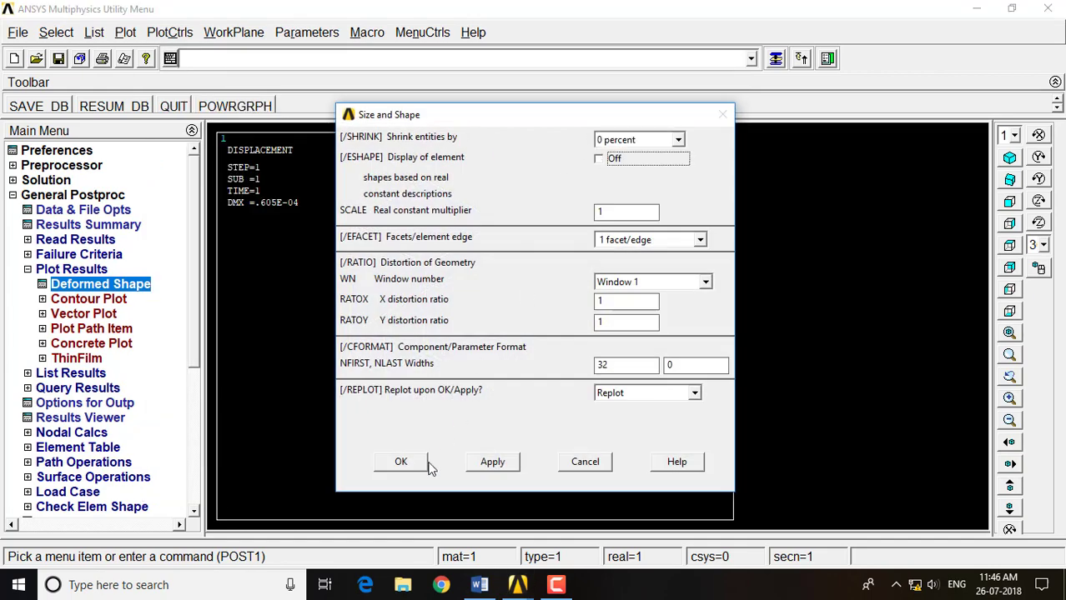
{"action": "left_click", "coordinate": [401, 462]}
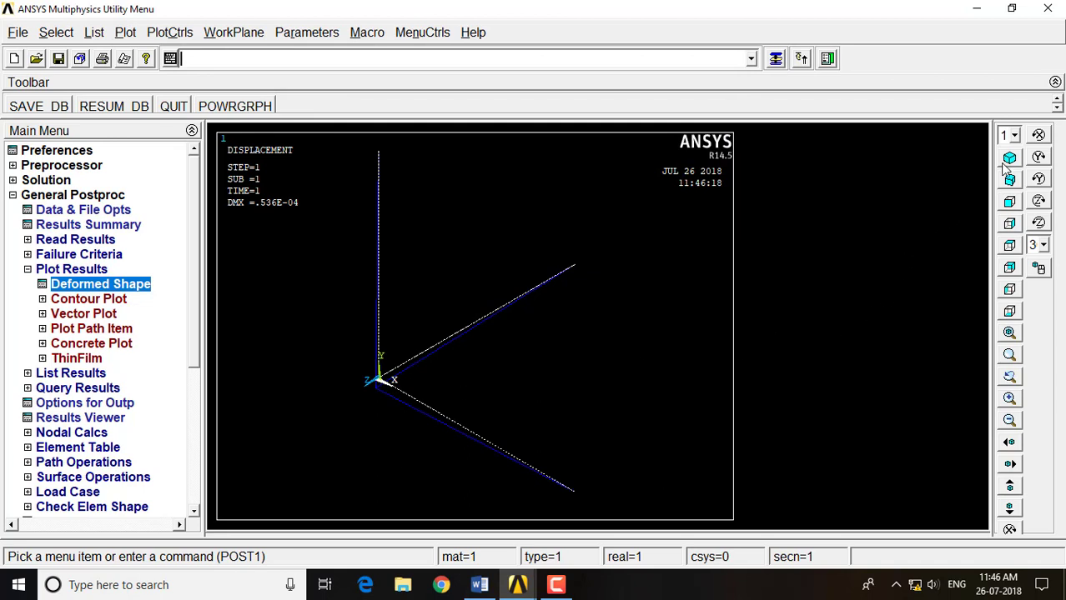
{"action": "left_click", "coordinate": [1010, 201]}
{"action": "left_click", "coordinate": [1010, 202]}
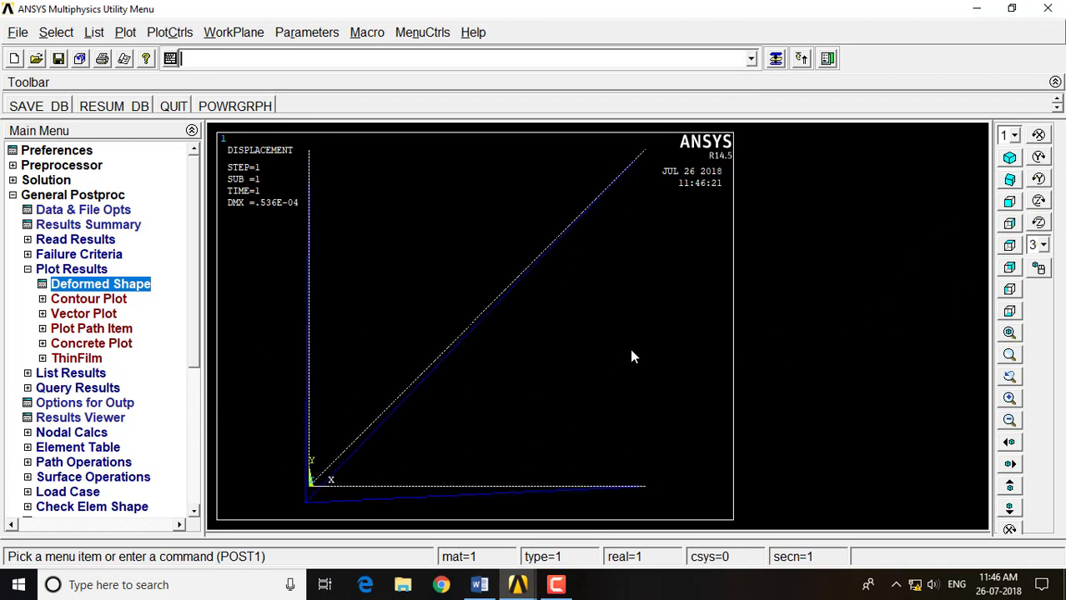
- Plot the nodal solution contour of the displacement vector sum on the deformed shape
{"action": "left_click", "coordinate": [110, 300]}
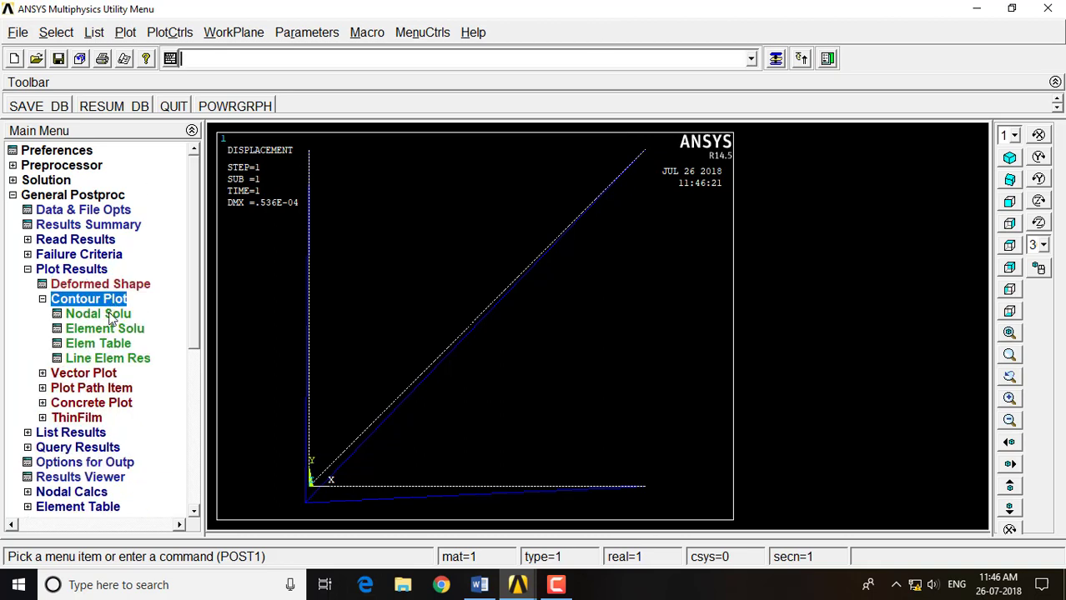
{"action": "left_click", "coordinate": [93, 317]}
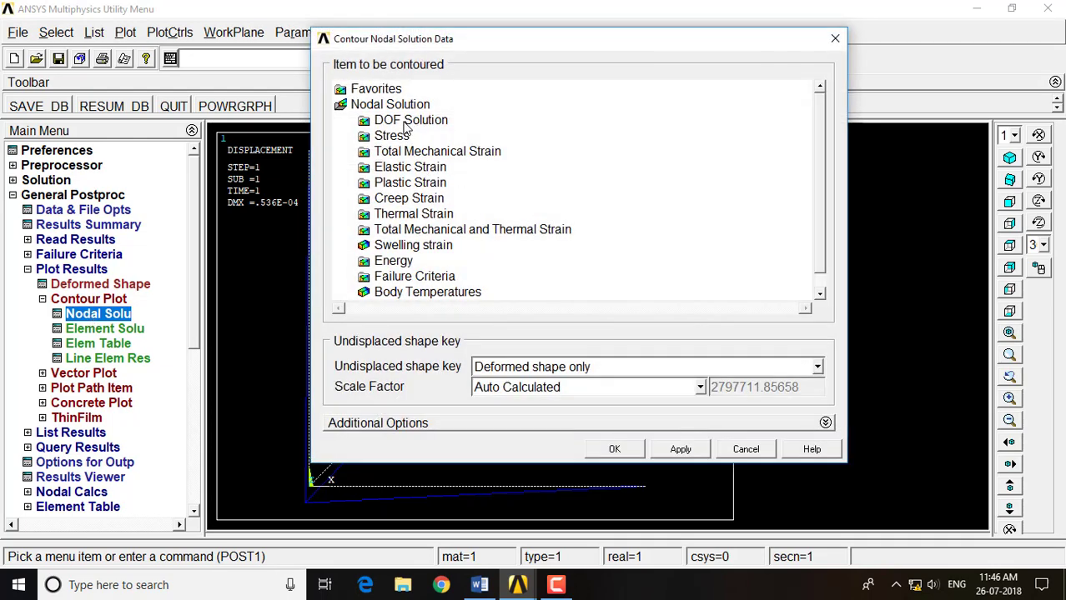
{"action": "left_click", "coordinate": [408, 122]}
{"action": "left_click", "coordinate": [462, 182]}
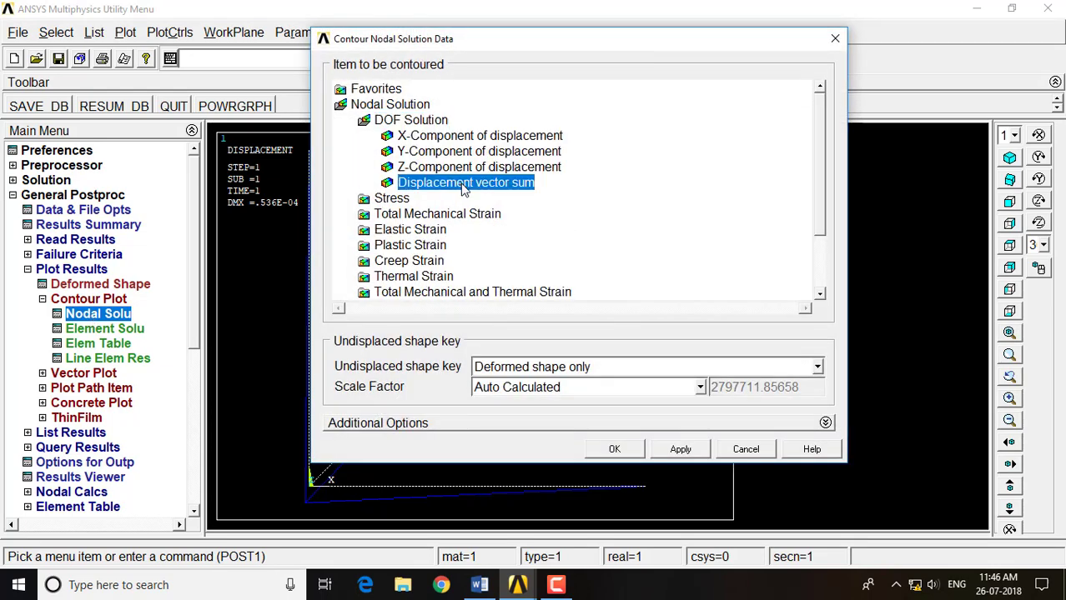
{"action": "left_click", "coordinate": [617, 448]}
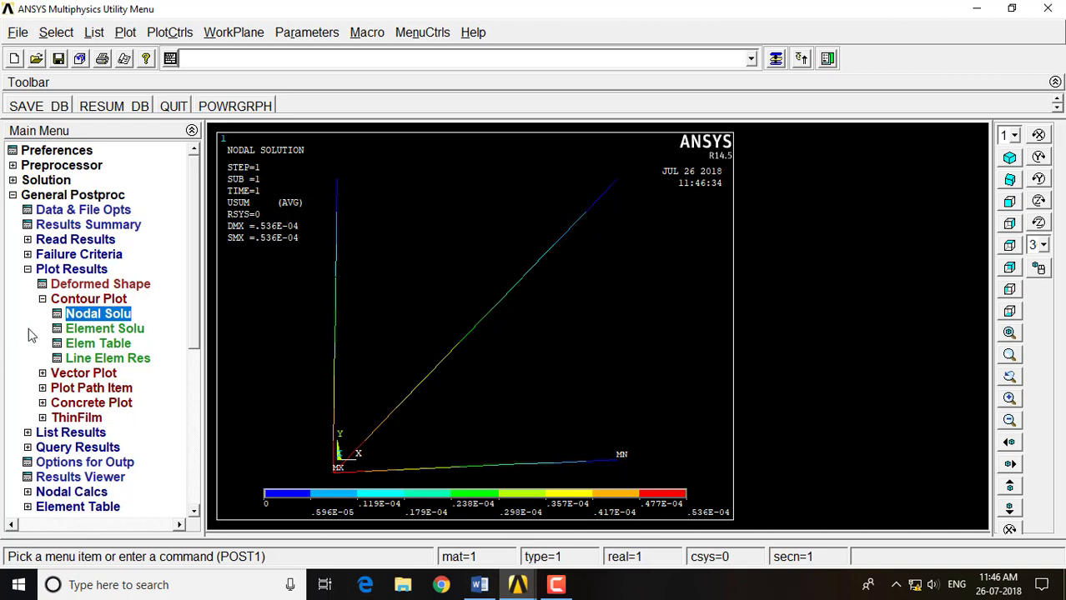
- Plot the nodal solution contour of the von Mises stress on the deformed shape only
{"action": "left_click", "coordinate": [89, 316]}
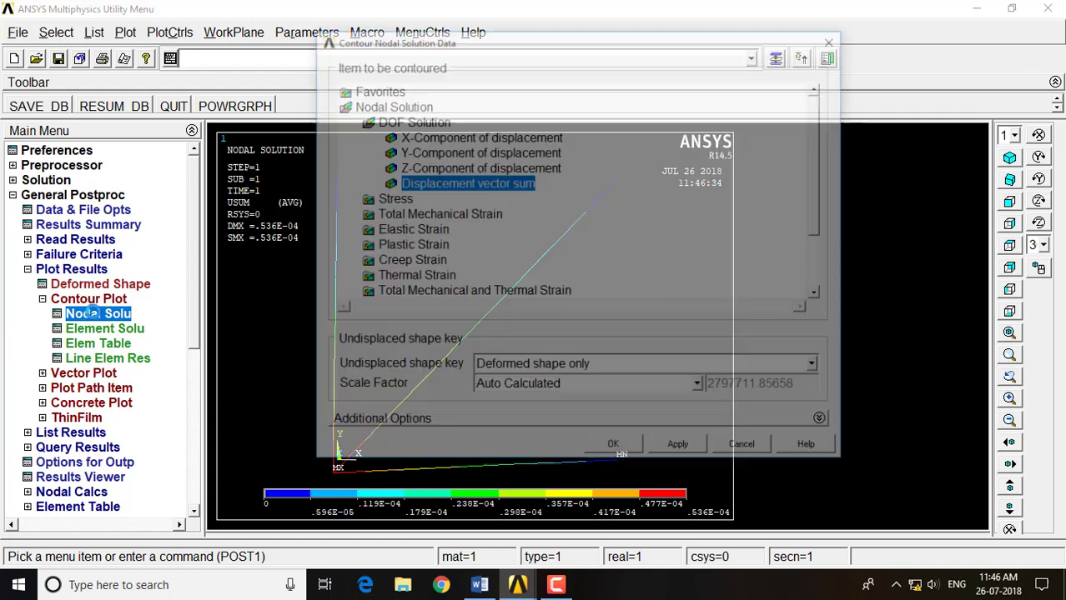
{"action": "left_click", "coordinate": [389, 198]}
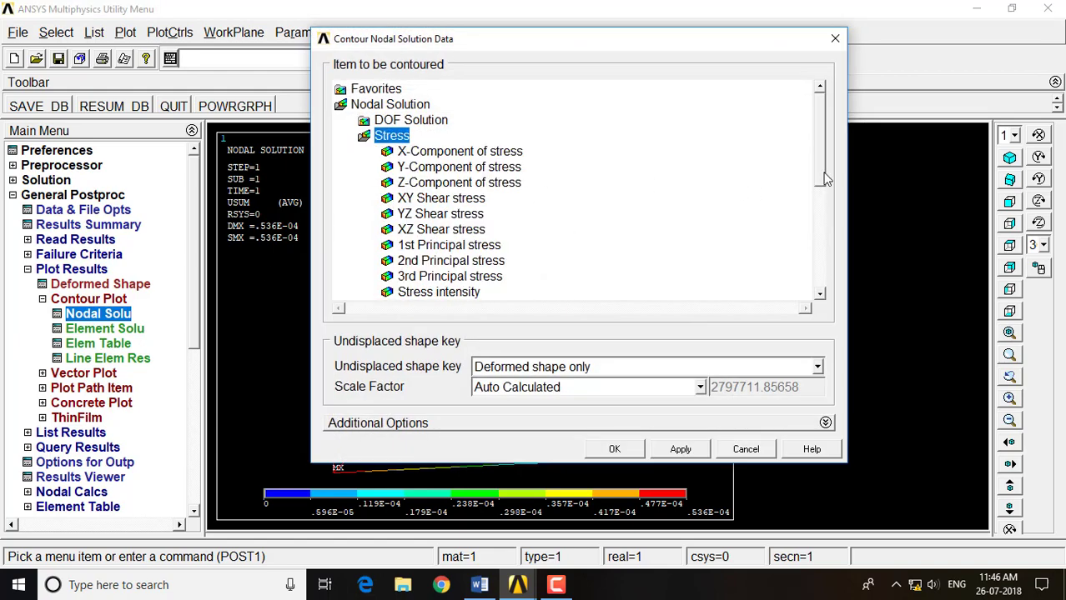
{"action": "left_click_drag", "start_coordinate": [821, 186], "coordinate": [820, 243]}
{"action": "left_click", "coordinate": [444, 168]}
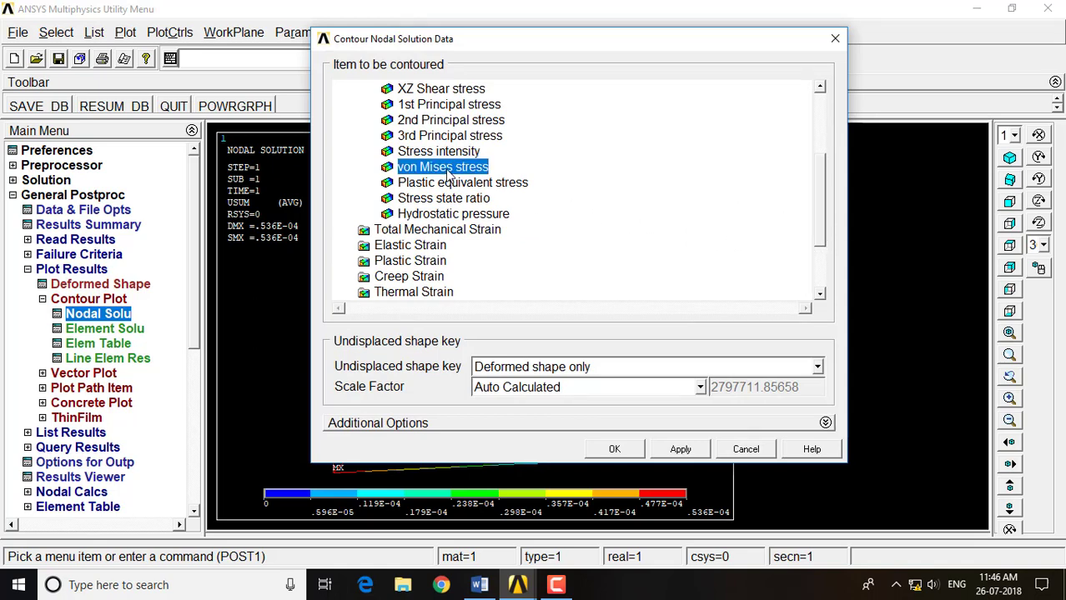
{"action": "left_click", "coordinate": [614, 448]}
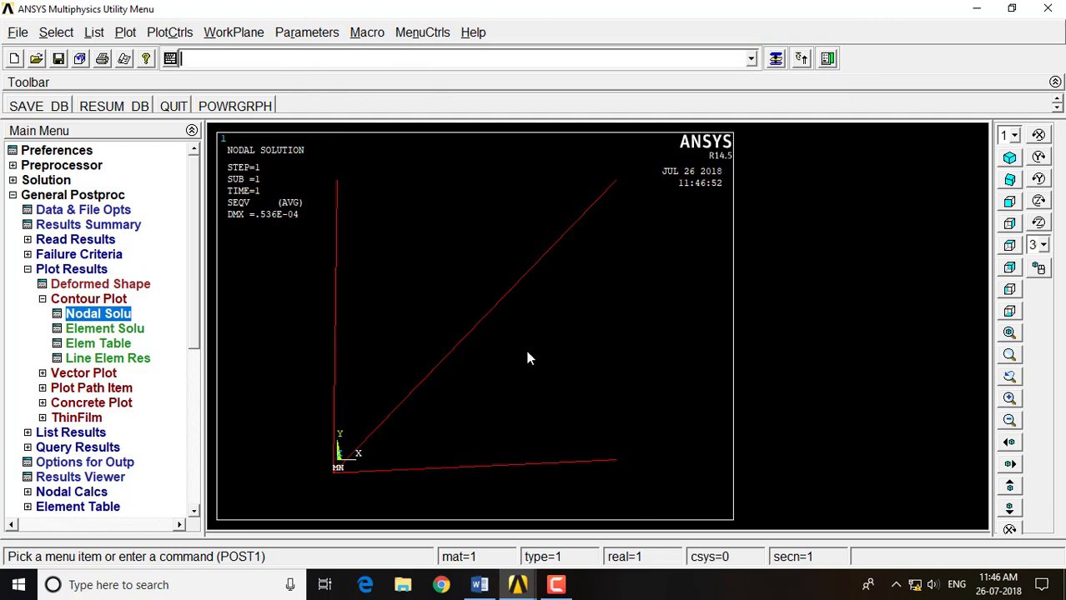
- Turn on the display of element shapes based on real constants and view the von Mises stress plot isometrically
{"action": "left_click", "coordinate": [169, 32]}
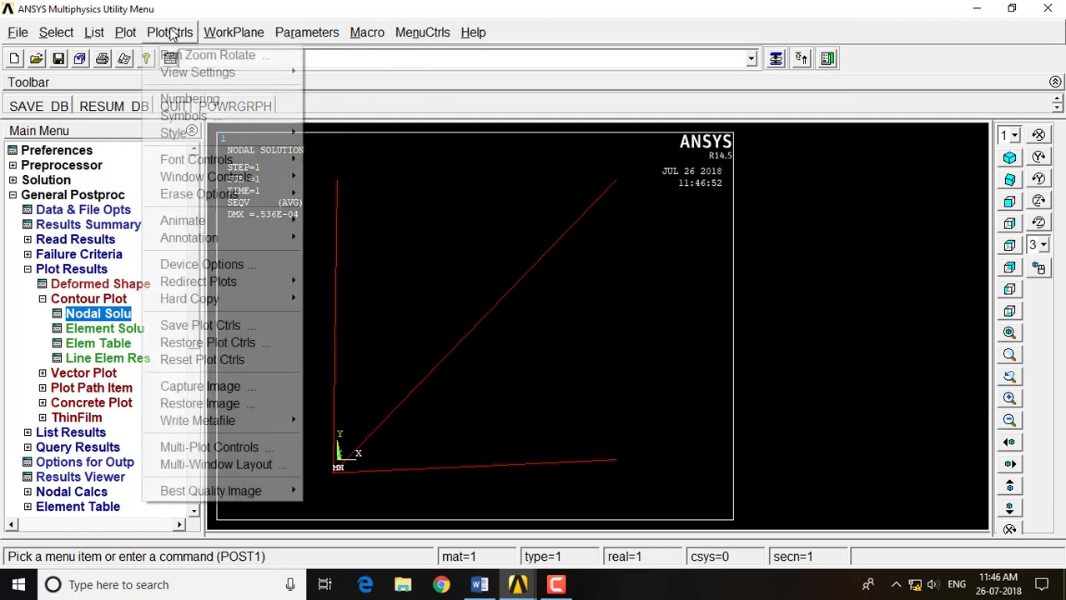
{"action": "mouse_move", "coordinate": [199, 76]}
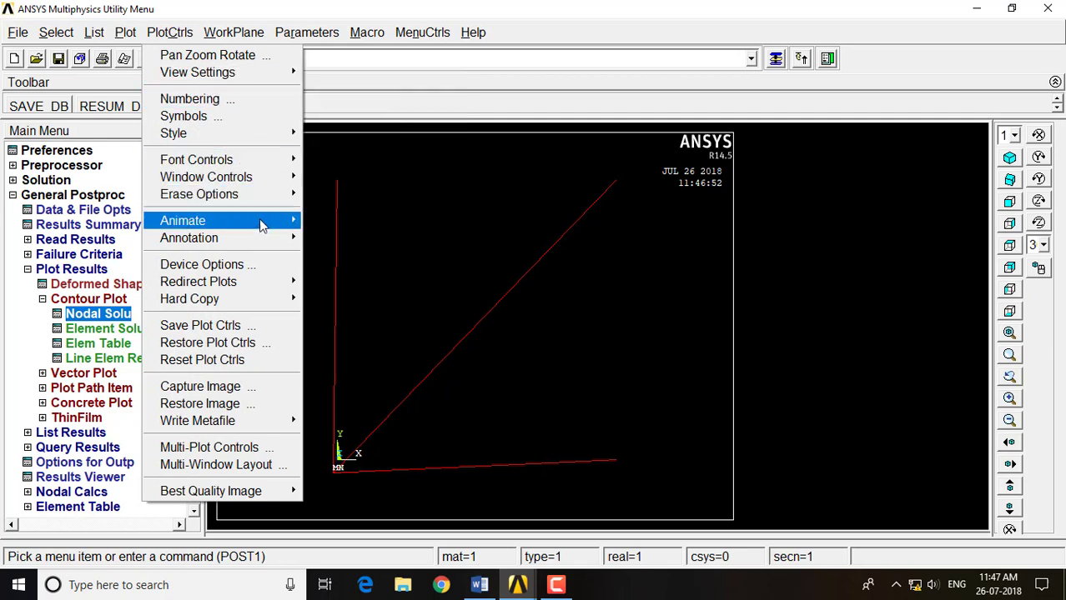
{"action": "mouse_move", "coordinate": [257, 218]}
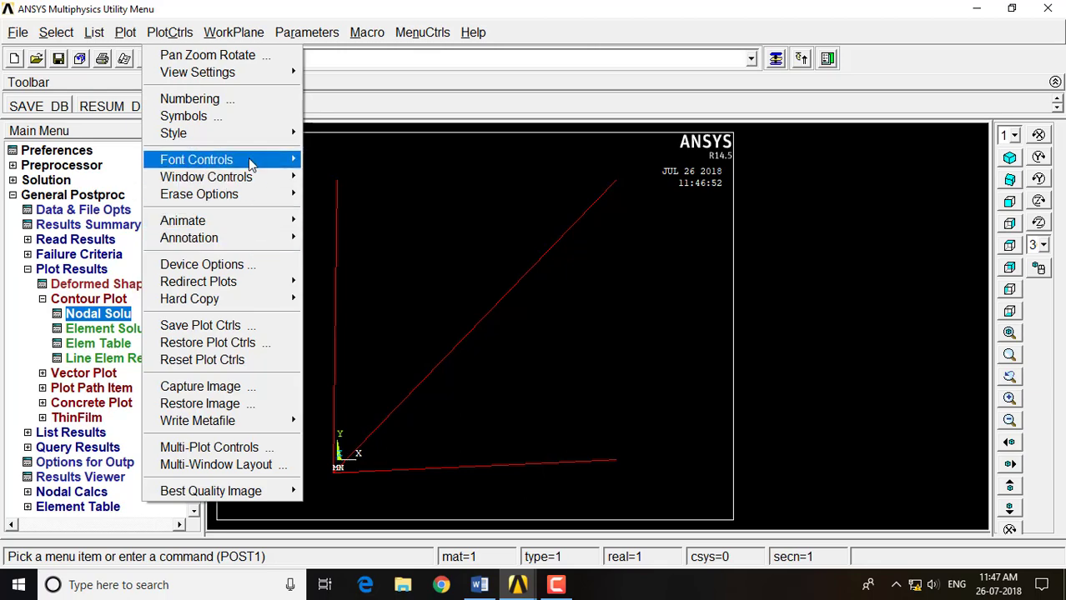
{"action": "mouse_move", "coordinate": [252, 132]}
{"action": "left_click", "coordinate": [338, 153]}
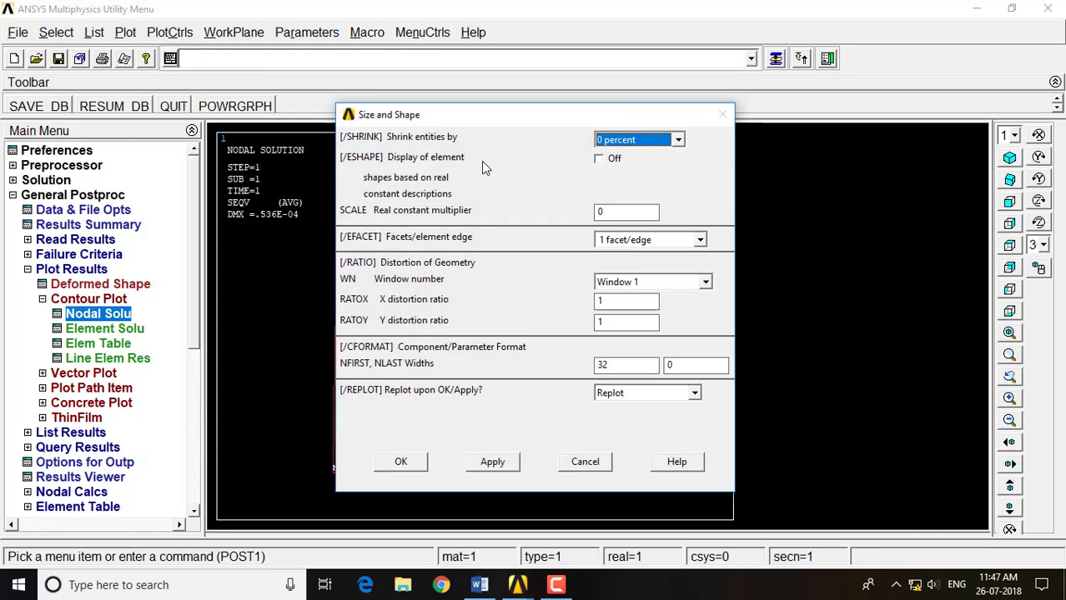
{"action": "left_click", "coordinate": [611, 159]}
{"action": "left_click", "coordinate": [401, 463]}
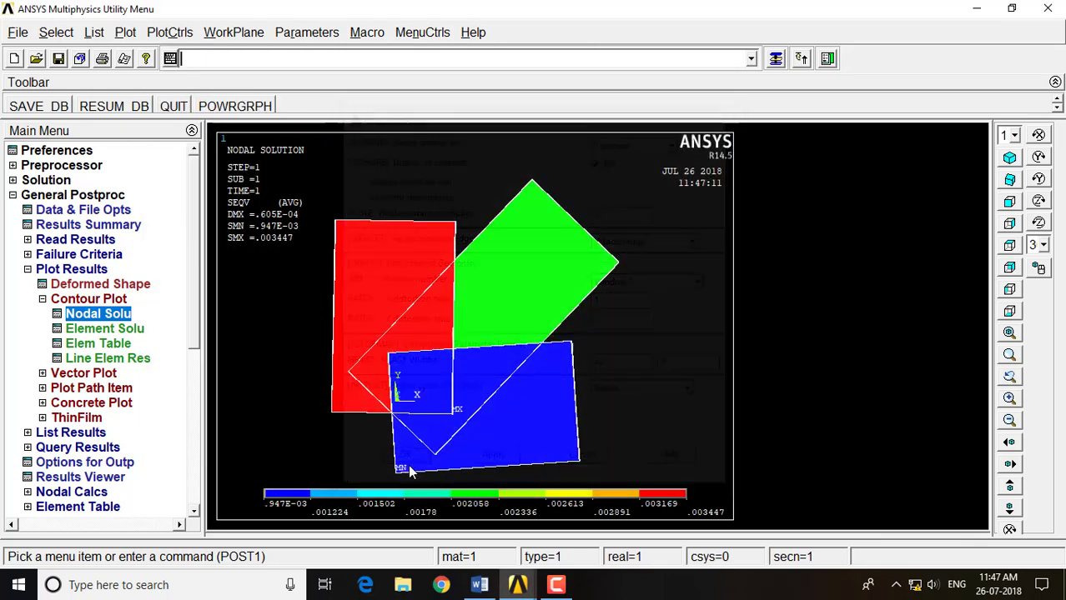
{"action": "left_click", "coordinate": [1011, 157]}
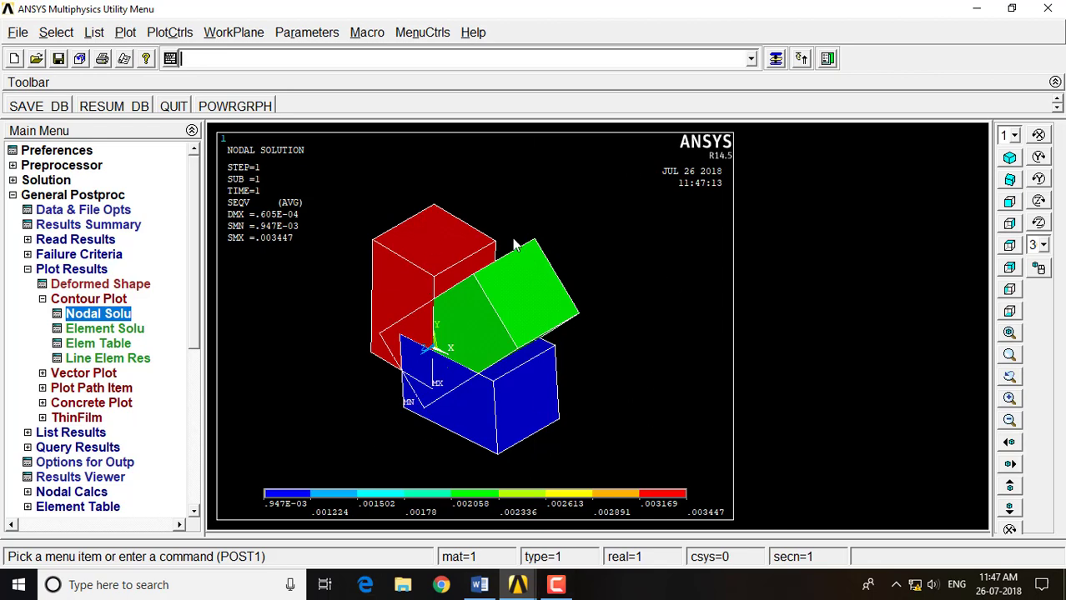
- Switch to the Word notes to check the exercise 16 truss problem statement
{"action": "left_click", "coordinate": [473, 586]}
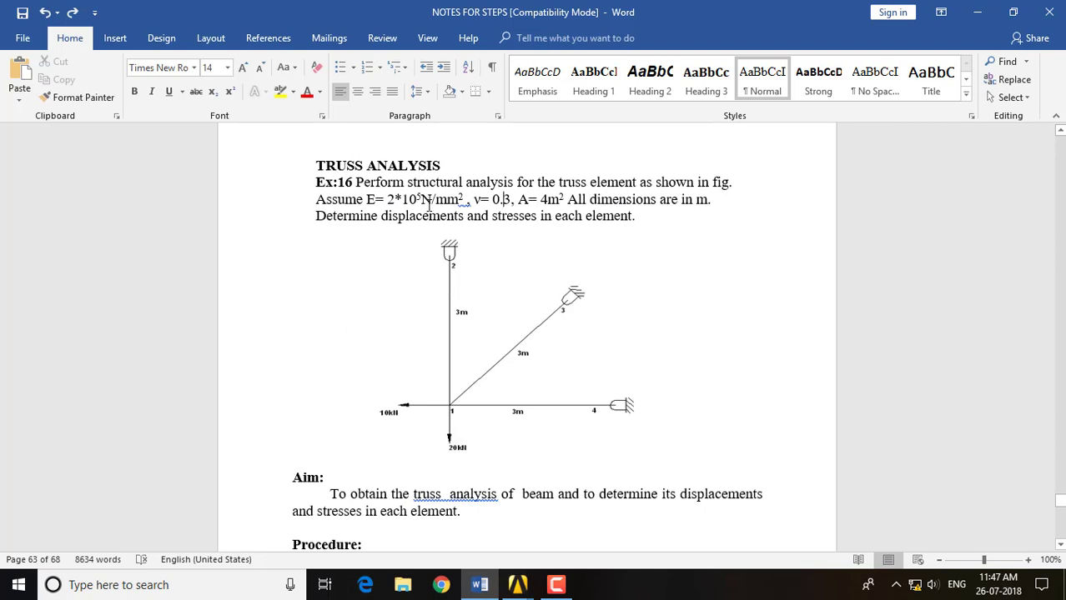